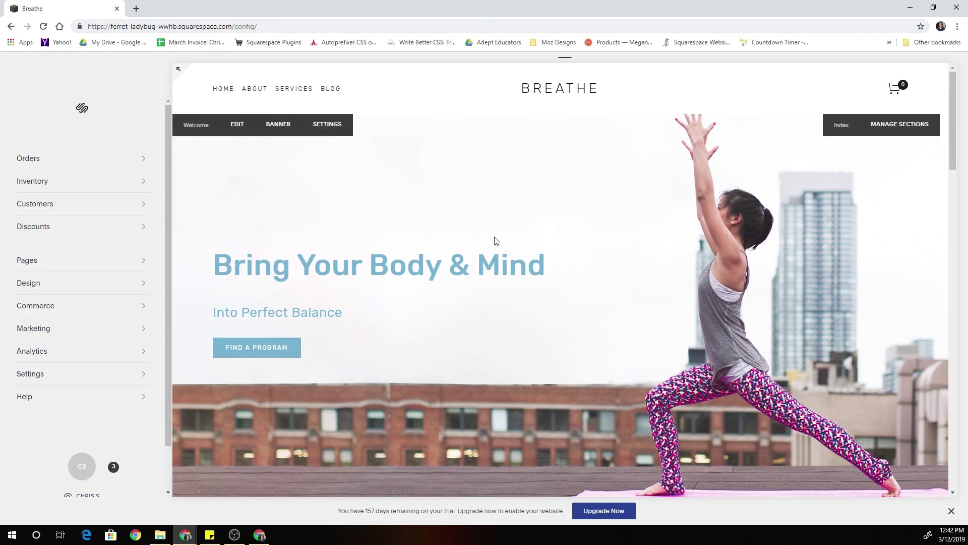
Step: Open the Pages panel showing the site's navigation lists
{"action": "scroll", "coordinate": [566, 253], "scroll_direction": "down", "scroll_amount": 2}
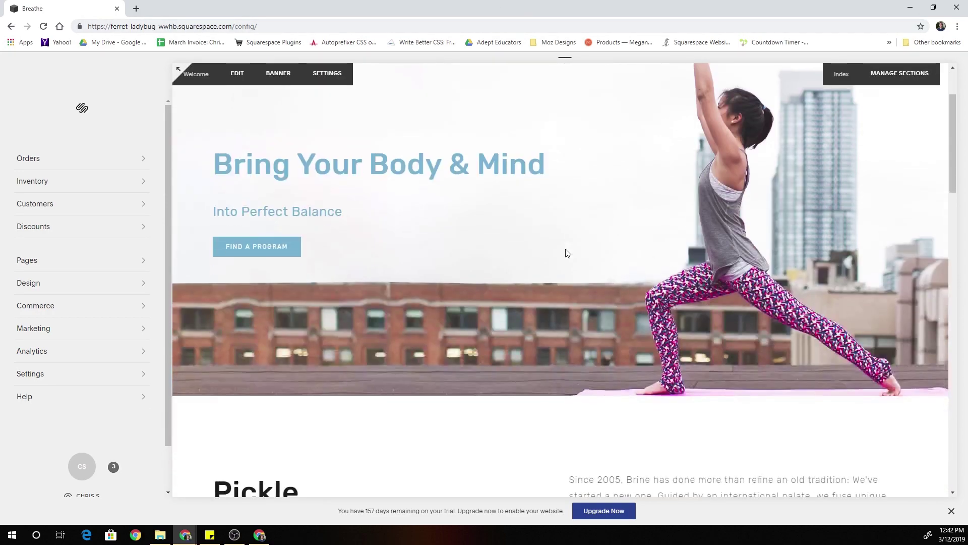
{"action": "scroll", "coordinate": [566, 251], "scroll_direction": "down", "scroll_amount": 1}
{"action": "scroll", "coordinate": [564, 249], "scroll_direction": "up", "scroll_amount": 3}
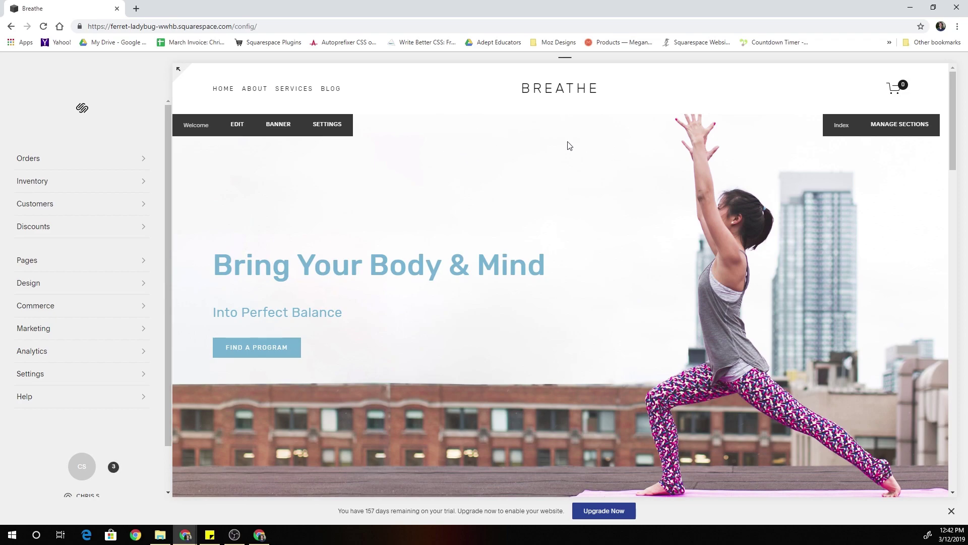
{"action": "left_click", "coordinate": [90, 261]}
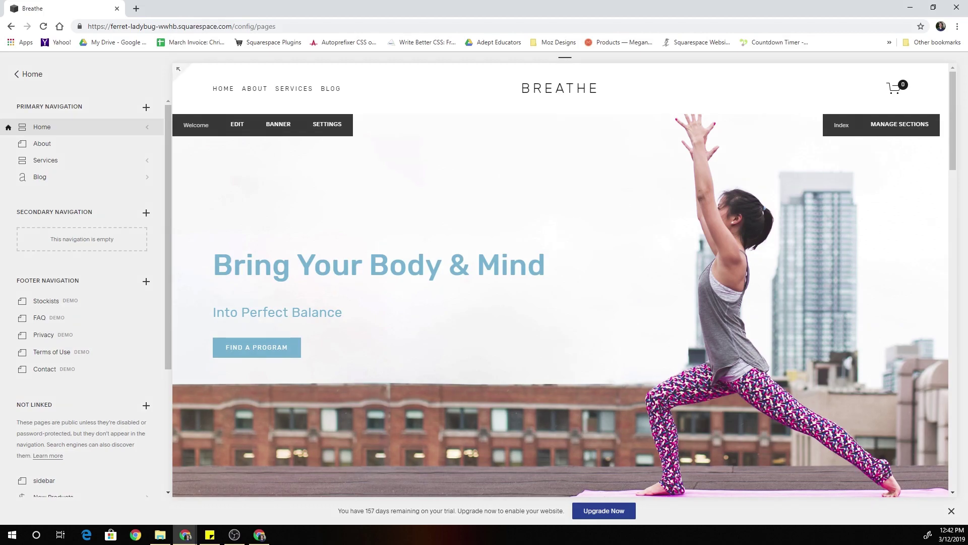
Step: Move the reference Facebook post window aside and return to the site editor
{"action": "key", "text": "alt+Tab"}
{"action": "left_click_drag", "start_coordinate": [515, 128], "coordinate": [486, 70]}
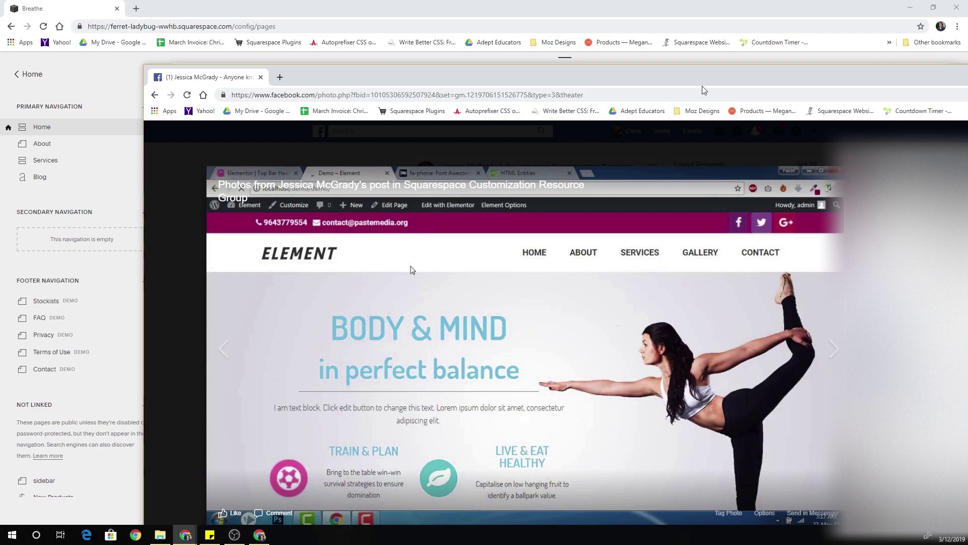
{"action": "left_click_drag", "start_coordinate": [678, 77], "coordinate": [967, 48]}
{"action": "key", "text": "alt+Tab"}
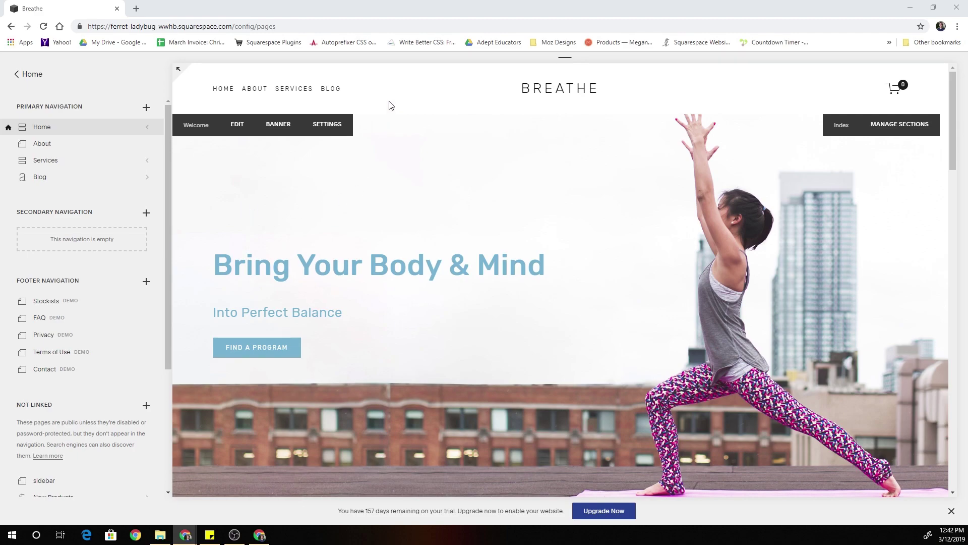
{"action": "mouse_move", "coordinate": [314, 71]}
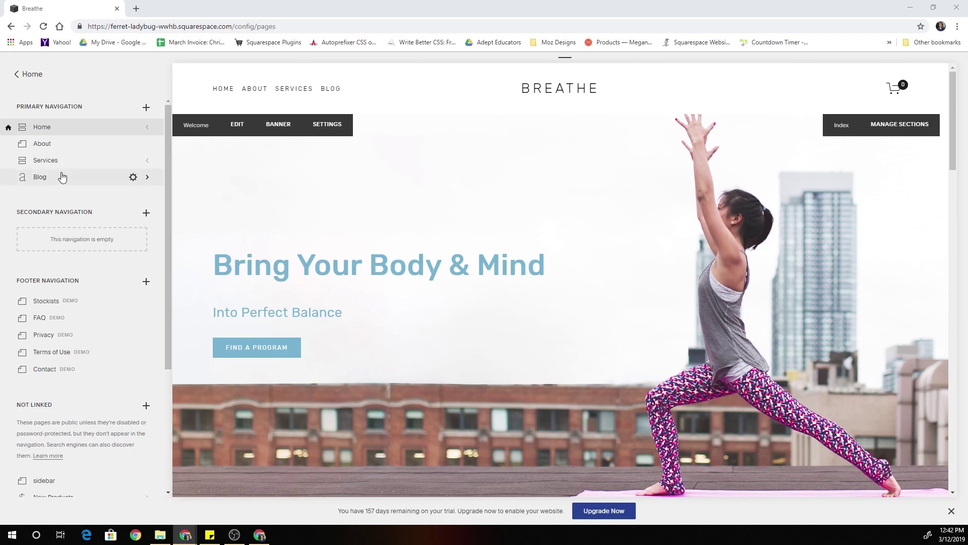
Step: Save a Secondary Navigation Link titled with the phone number, External URL 'tel:' plus the number
{"action": "left_click", "coordinate": [146, 215]}
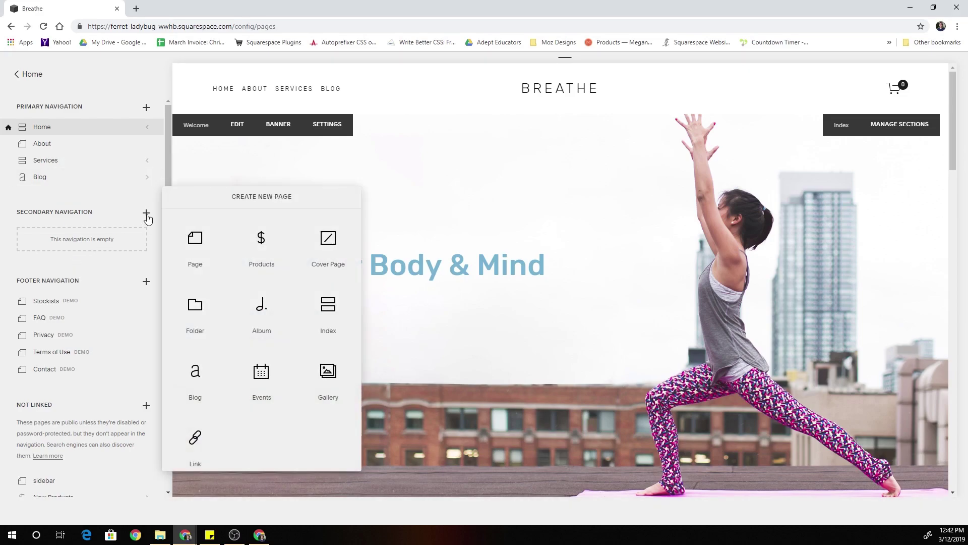
{"action": "left_click", "coordinate": [199, 439]}
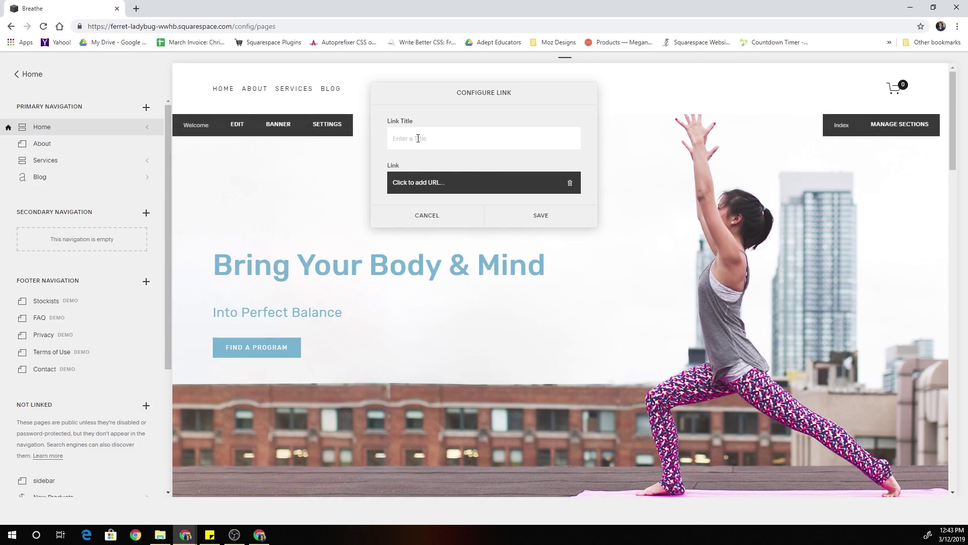
{"action": "type", "text": "123 233 2390"}
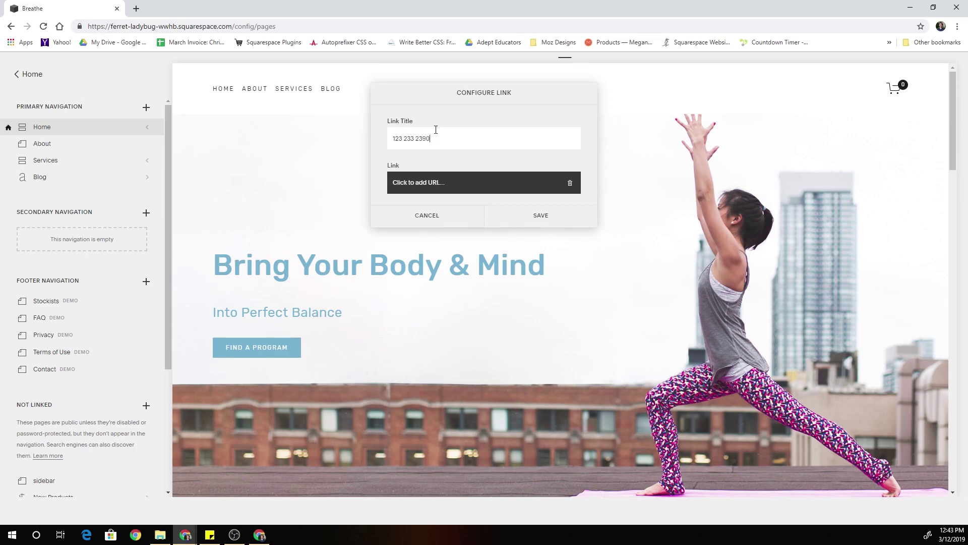
{"action": "left_click", "coordinate": [424, 175]}
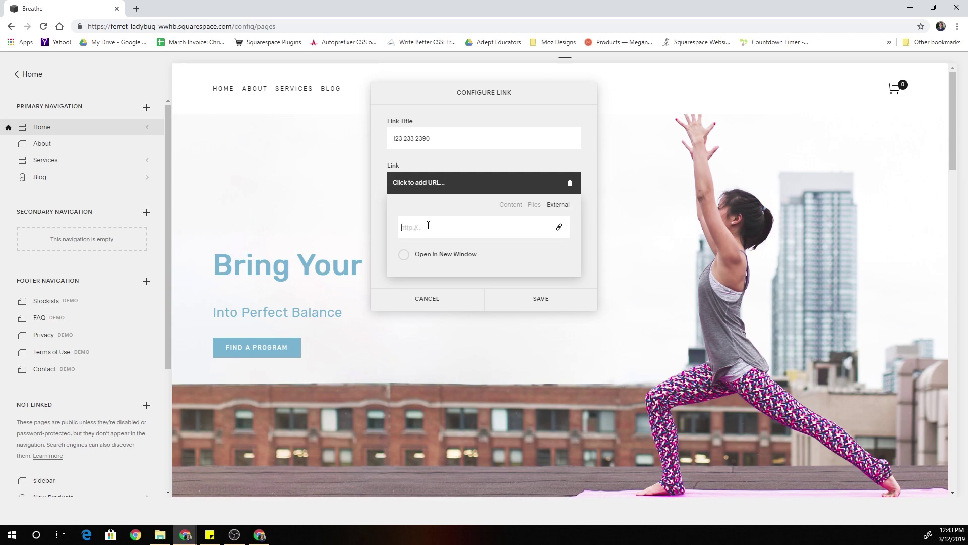
{"action": "type", "text": "tel:"}
{"action": "type", "text": "232332390"}
{"action": "left_click", "coordinate": [540, 298]}
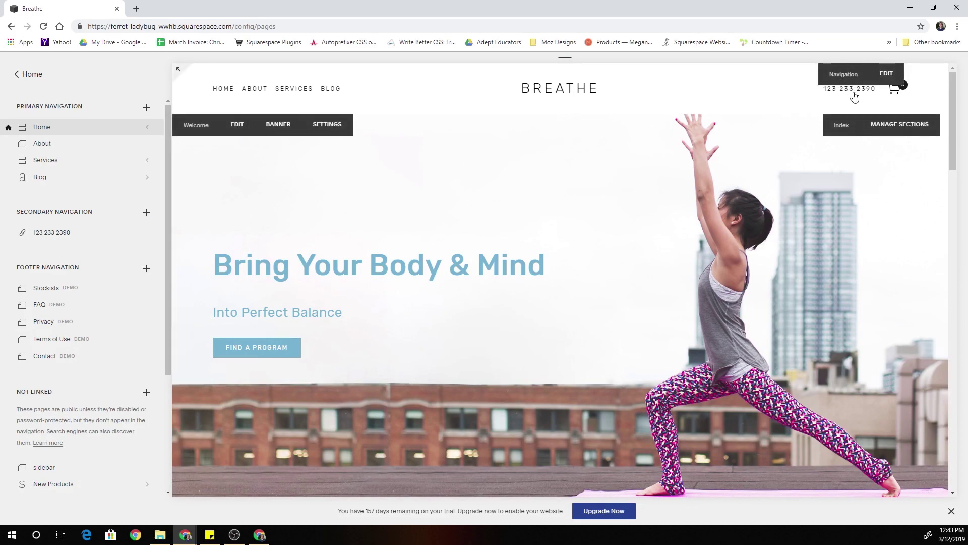
Step: Save a second Secondary Navigation Link titled with the email address, External URL 'mailto:' plus the address
{"action": "left_click", "coordinate": [146, 214]}
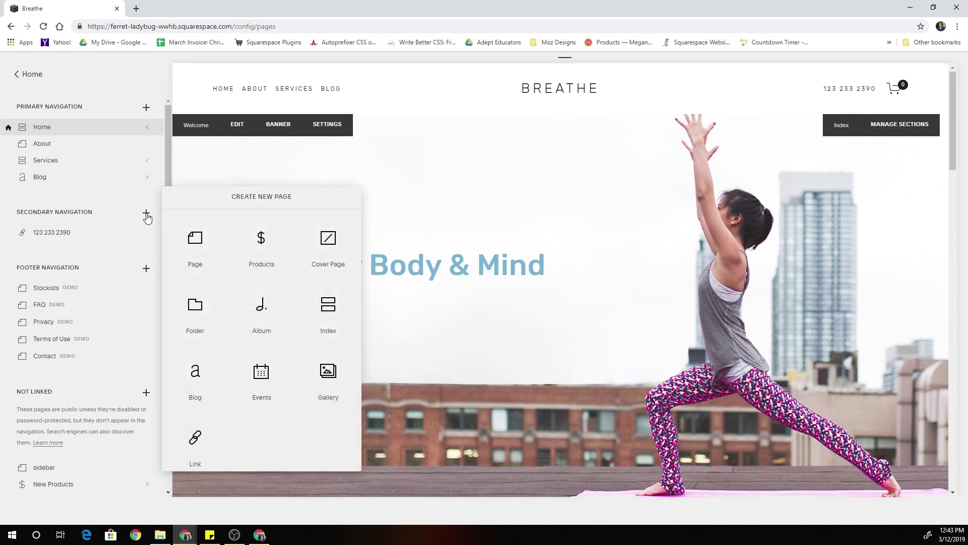
{"action": "left_click", "coordinate": [196, 439]}
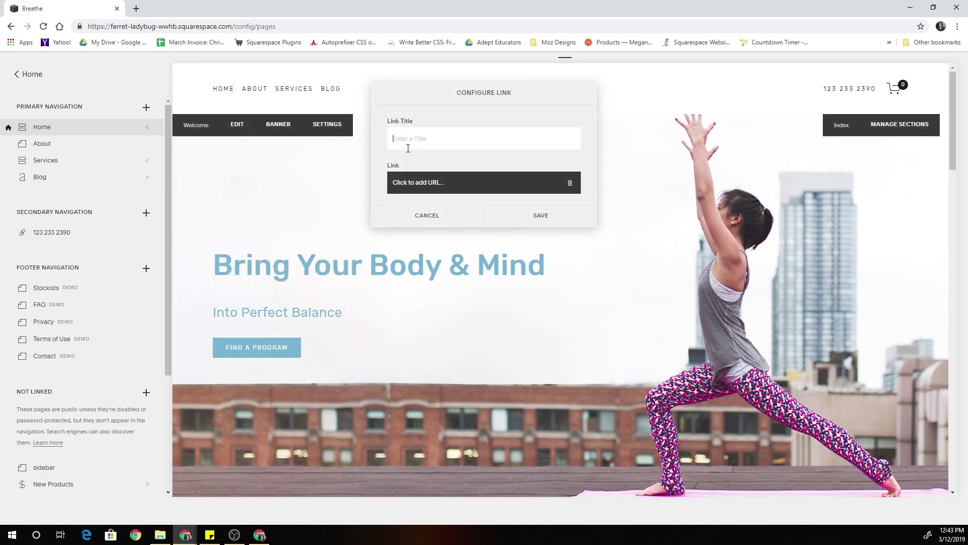
{"action": "type", "text": "chris@example.com"}
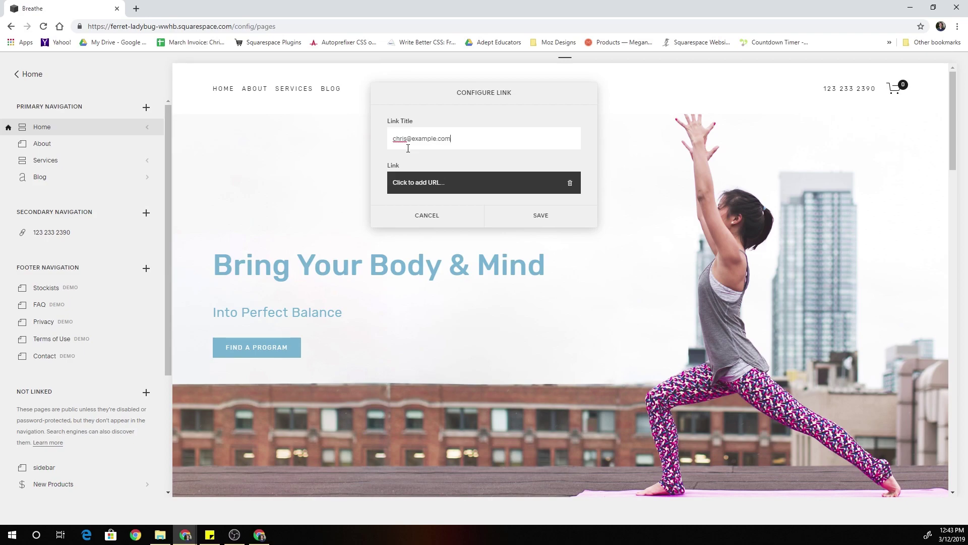
{"action": "left_click_drag", "start_coordinate": [457, 138], "coordinate": [389, 140]}
{"action": "key", "text": "ctrl+c"}
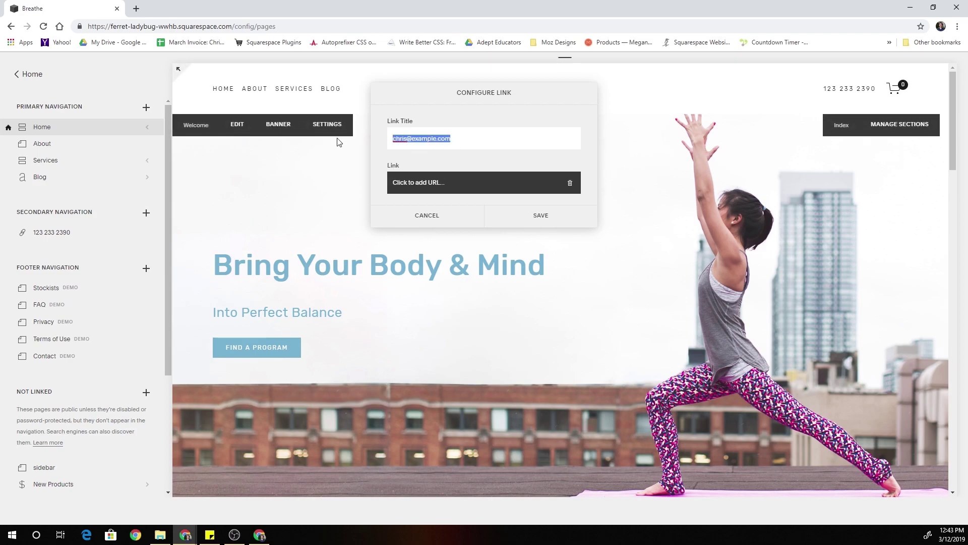
{"action": "left_click", "coordinate": [428, 184]}
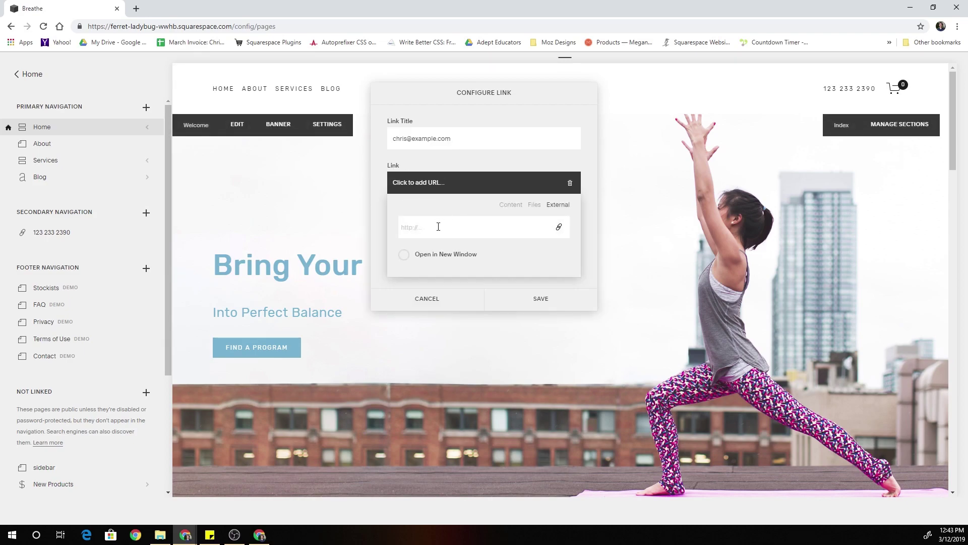
{"action": "type", "text": "mai"}
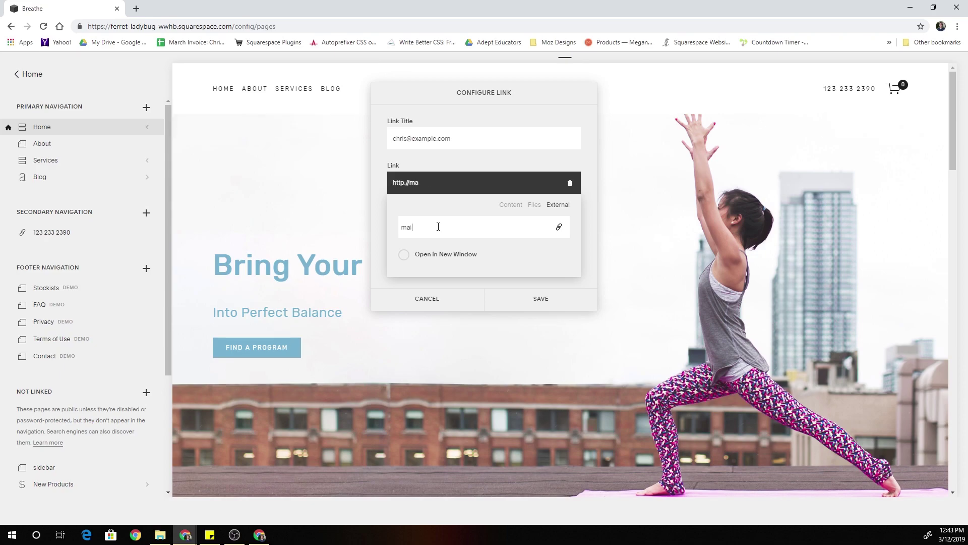
{"action": "type", "text": "lto:"}
{"action": "key", "text": "ctrl+v"}
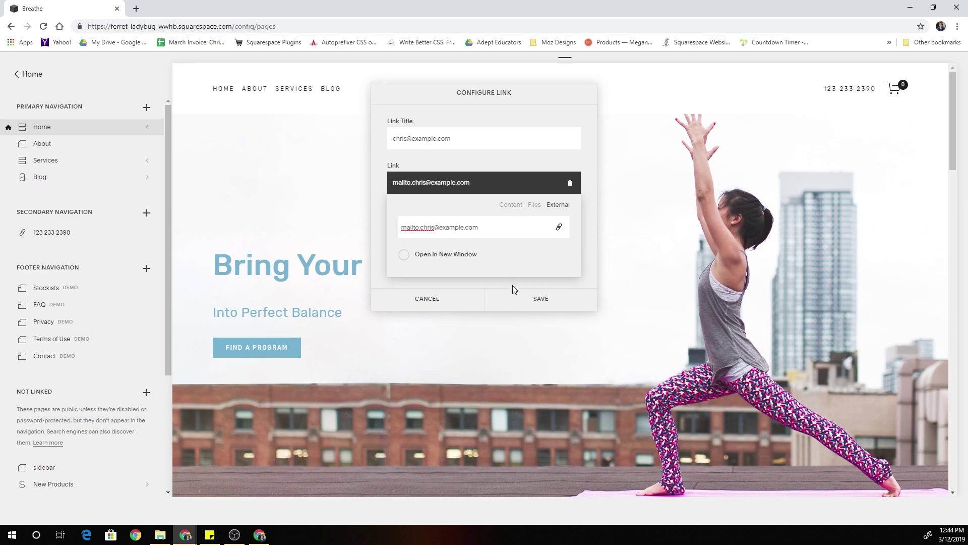
{"action": "left_click", "coordinate": [584, 270]}
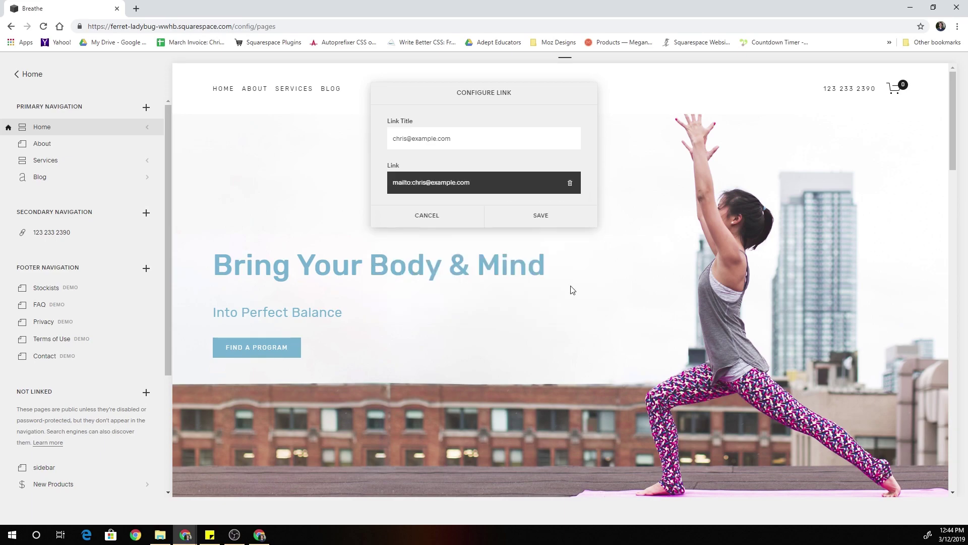
{"action": "left_click", "coordinate": [540, 216]}
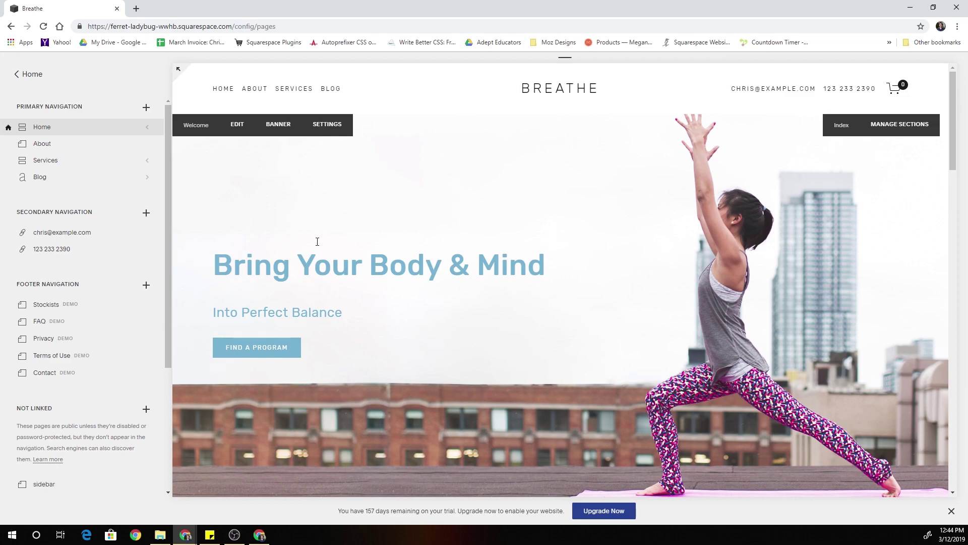
Step: Go back to the main site menu and hide the reference Facebook post window
{"action": "left_click", "coordinate": [30, 74]}
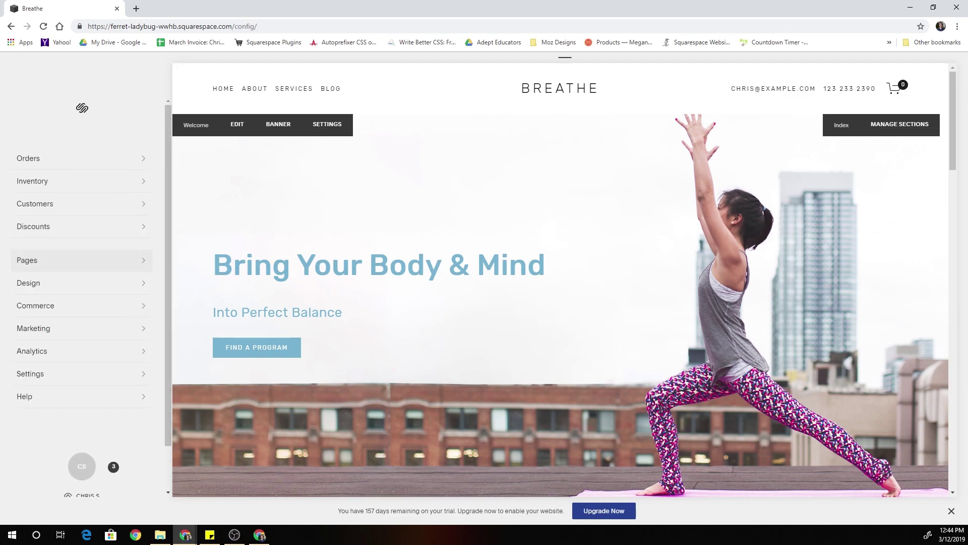
{"action": "left_click_drag", "start_coordinate": [967, 51], "coordinate": [343, 63]}
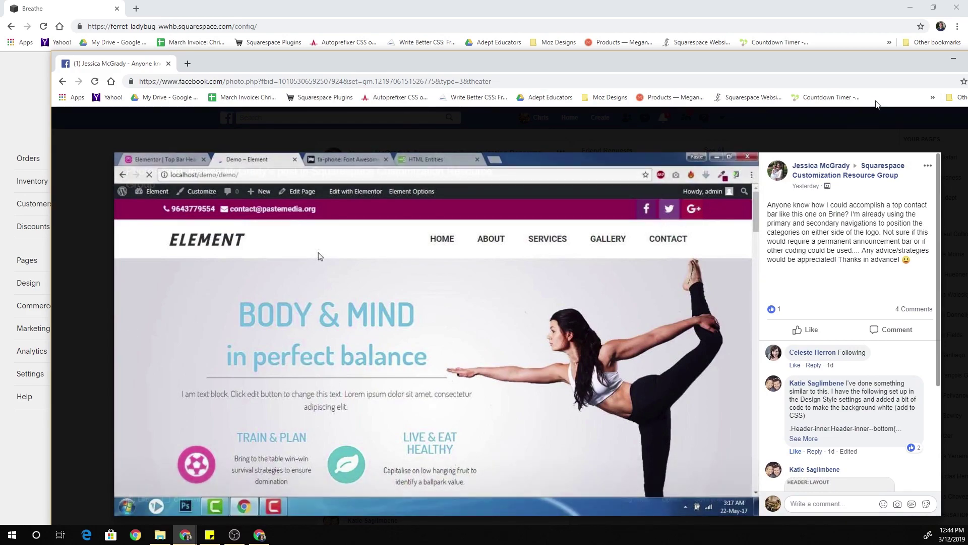
{"action": "left_click", "coordinate": [952, 60]}
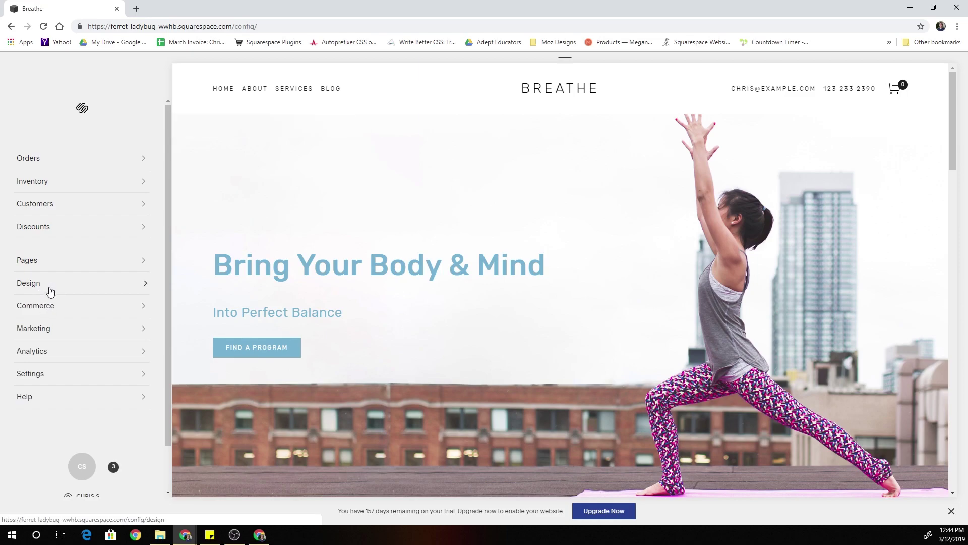
Step: Open Connected Accounts under the site Settings
{"action": "left_click", "coordinate": [48, 374]}
{"action": "left_click", "coordinate": [53, 219]}
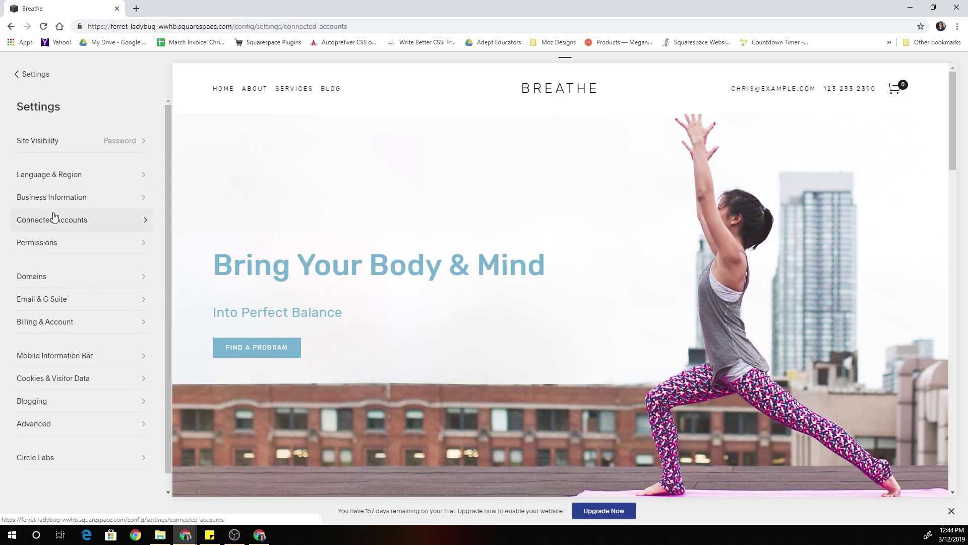
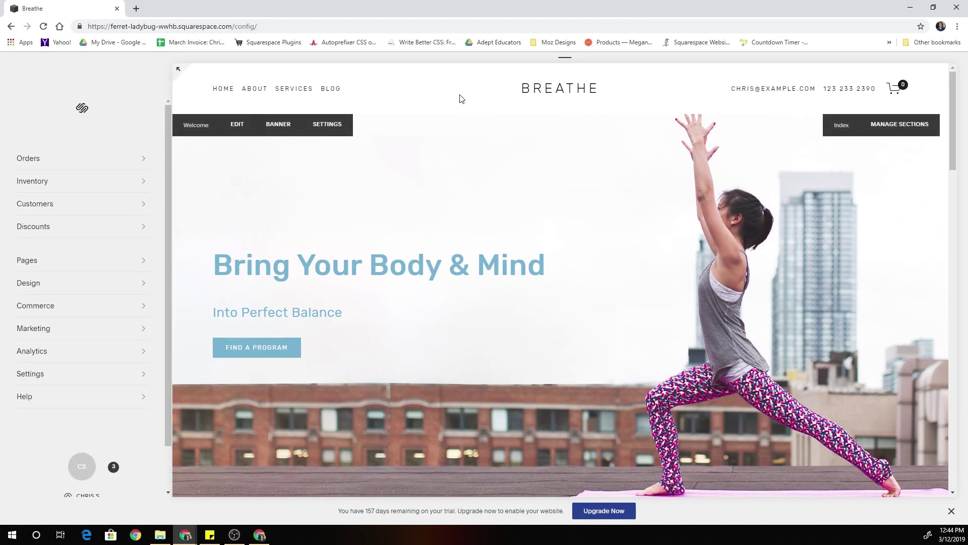
Step: Open Design > Site Styles and filter it to the header's padding and navigation position settings
{"action": "left_click", "coordinate": [88, 283]}
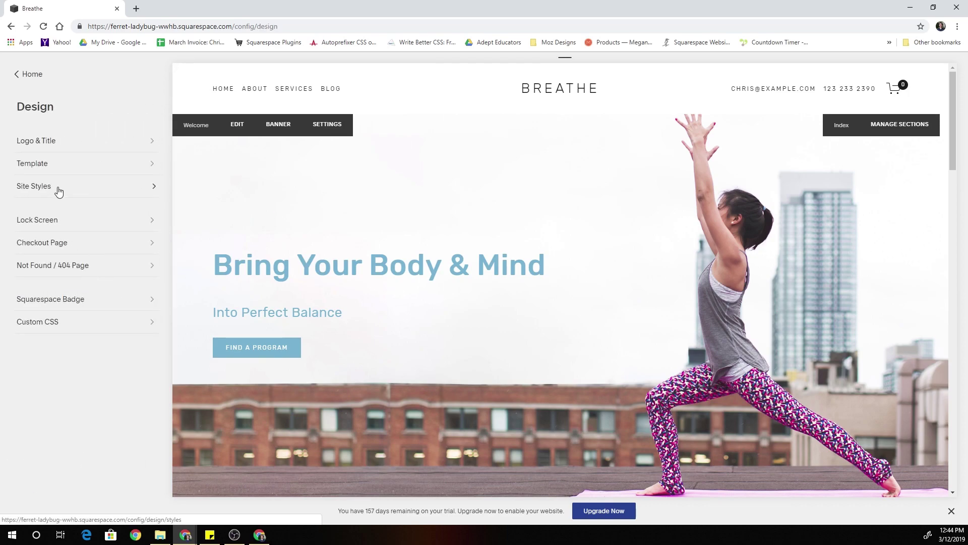
{"action": "left_click", "coordinate": [59, 191]}
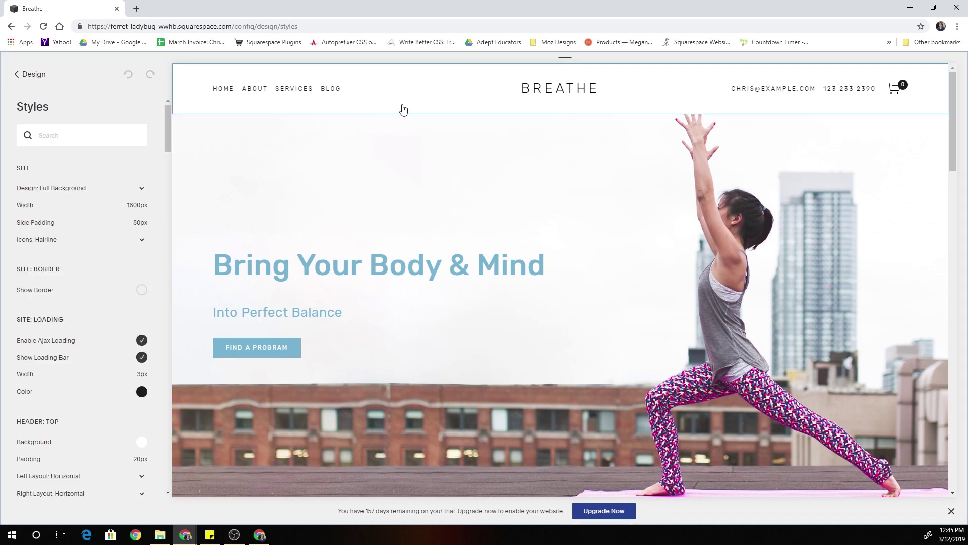
{"action": "left_click", "coordinate": [442, 98]}
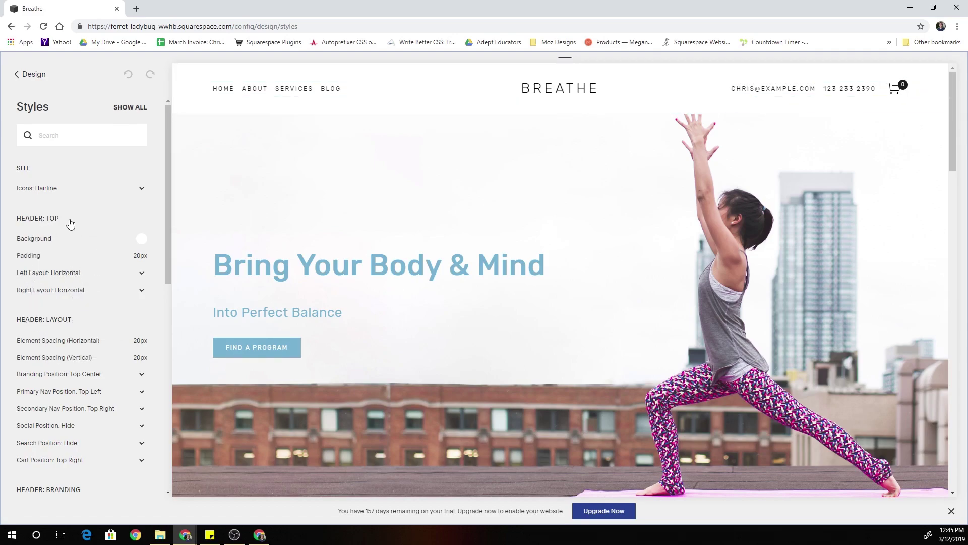
{"action": "mouse_move", "coordinate": [92, 265]}
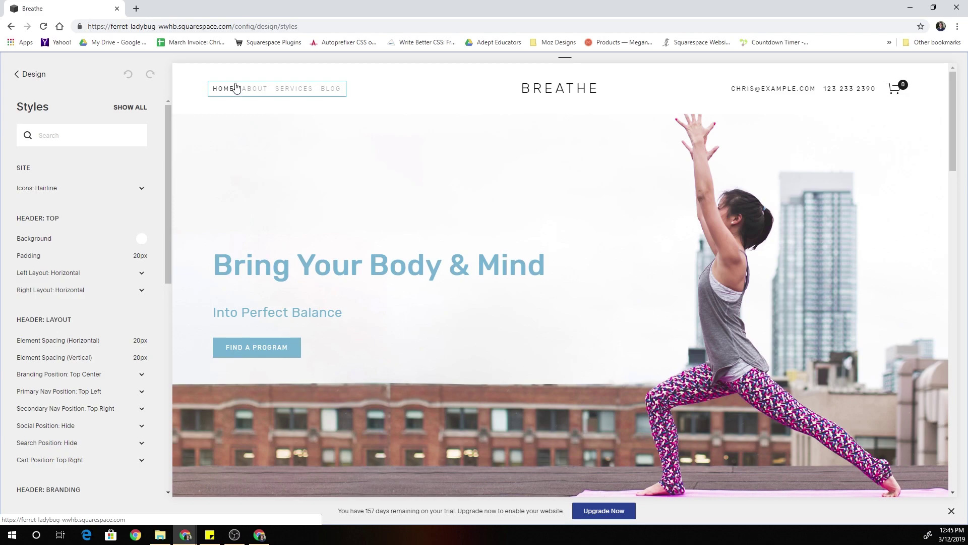
{"action": "mouse_move", "coordinate": [79, 347]}
{"action": "scroll", "coordinate": [78, 347], "scroll_direction": "down", "scroll_amount": 1}
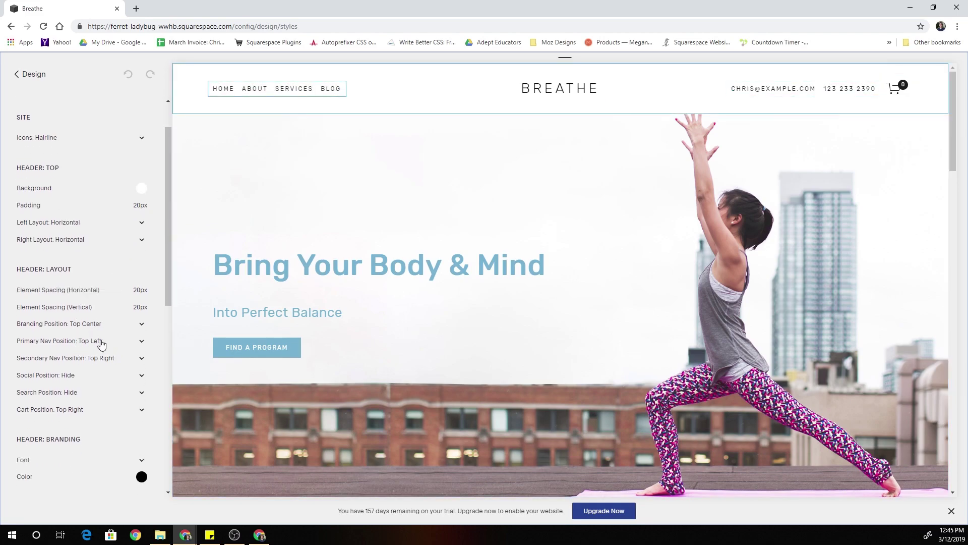
Step: Move the email and phone secondary nav to Top Left and hide the cart
{"action": "left_click", "coordinate": [142, 359]}
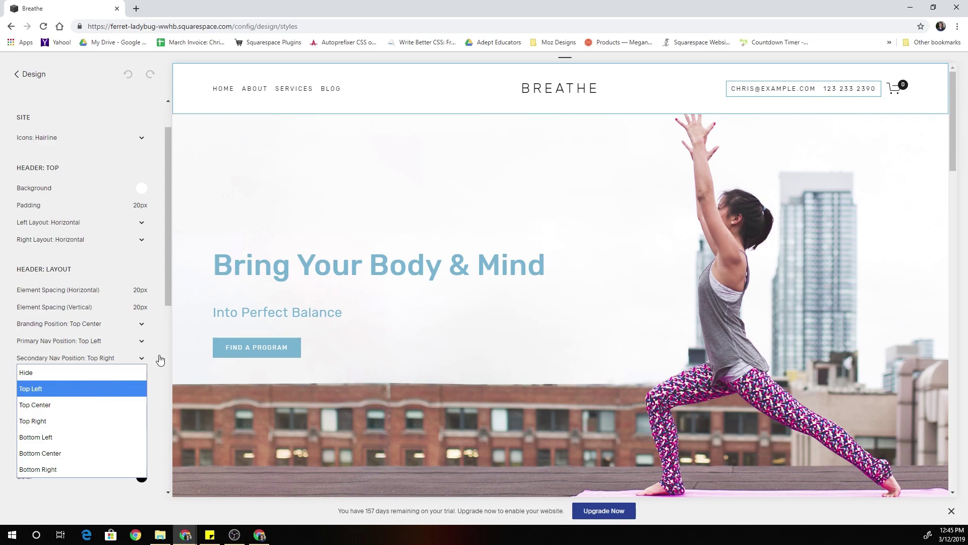
{"action": "left_click", "coordinate": [86, 387]}
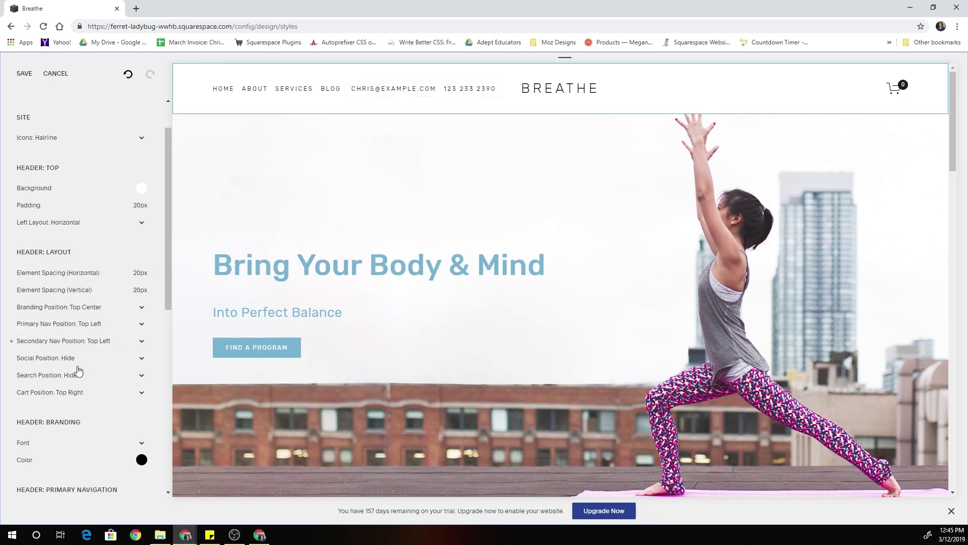
{"action": "left_click", "coordinate": [132, 393]}
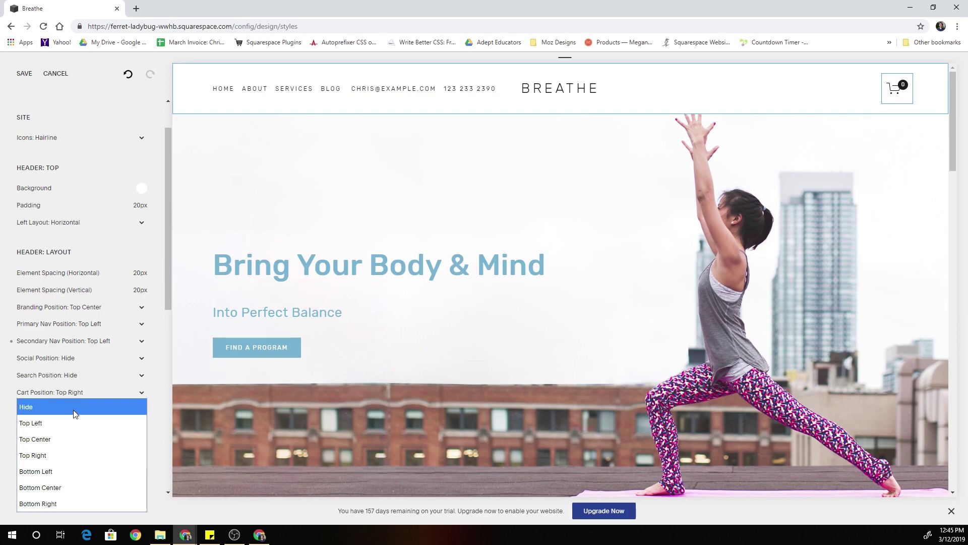
{"action": "left_click", "coordinate": [77, 407]}
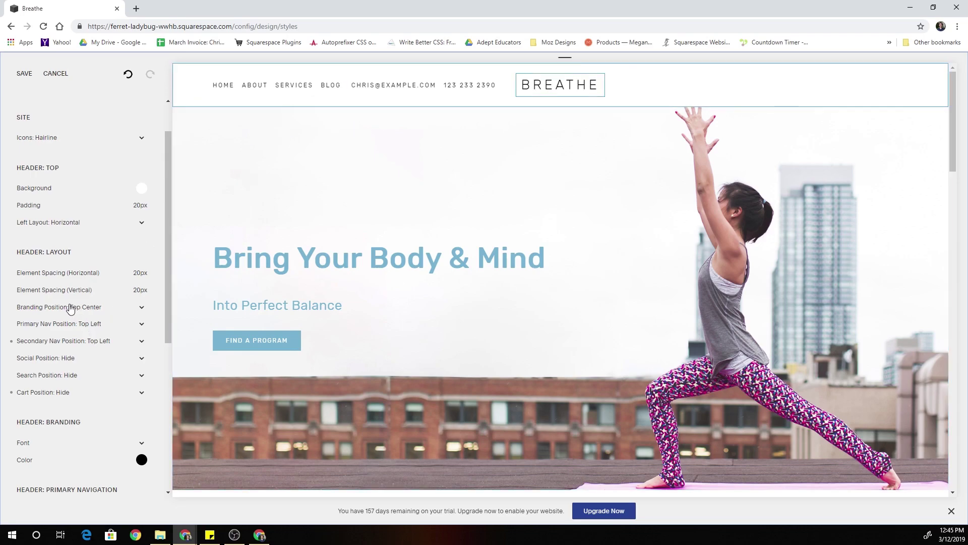
Step: Put branding Bottom Left, primary nav Bottom Right, social icons Top Right, and save
{"action": "left_click", "coordinate": [141, 308]}
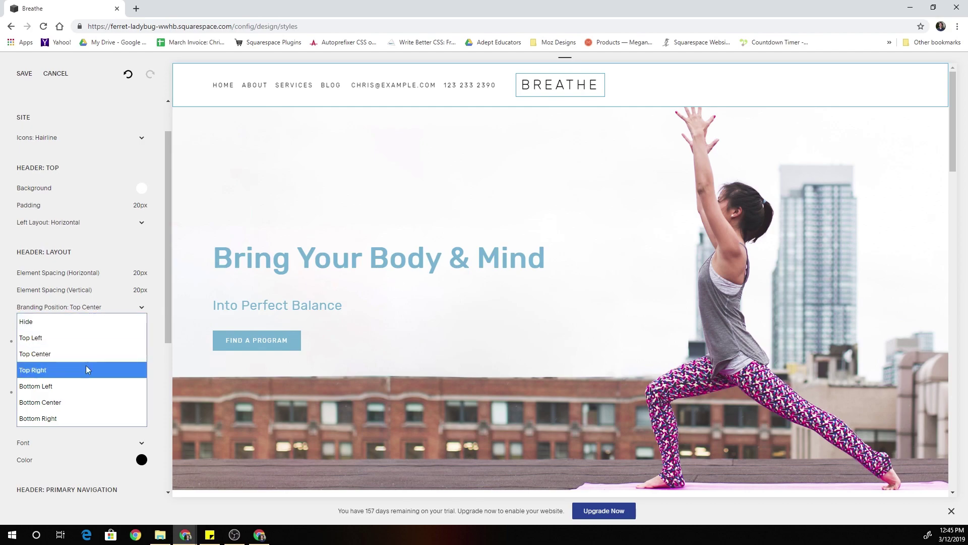
{"action": "left_click", "coordinate": [78, 387]}
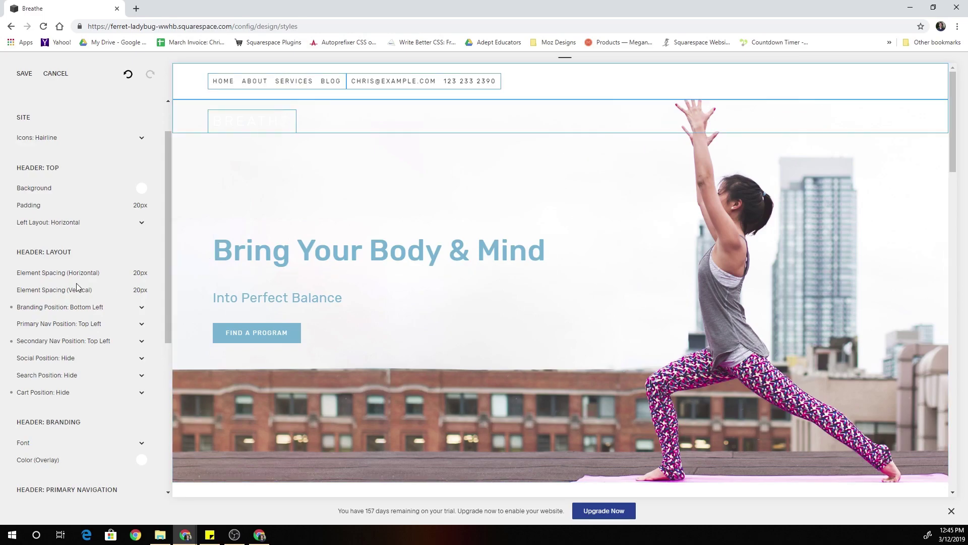
{"action": "left_click", "coordinate": [142, 327]}
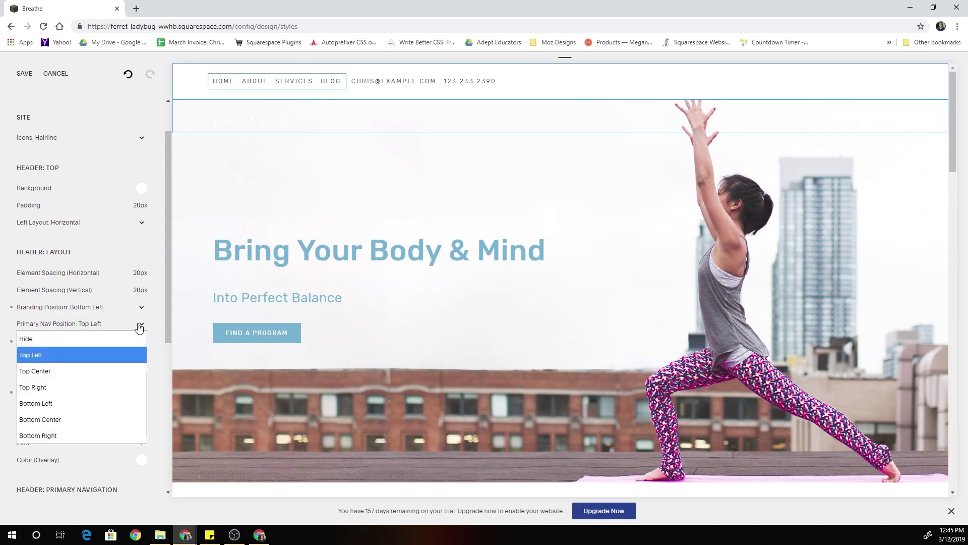
{"action": "left_click", "coordinate": [65, 436]}
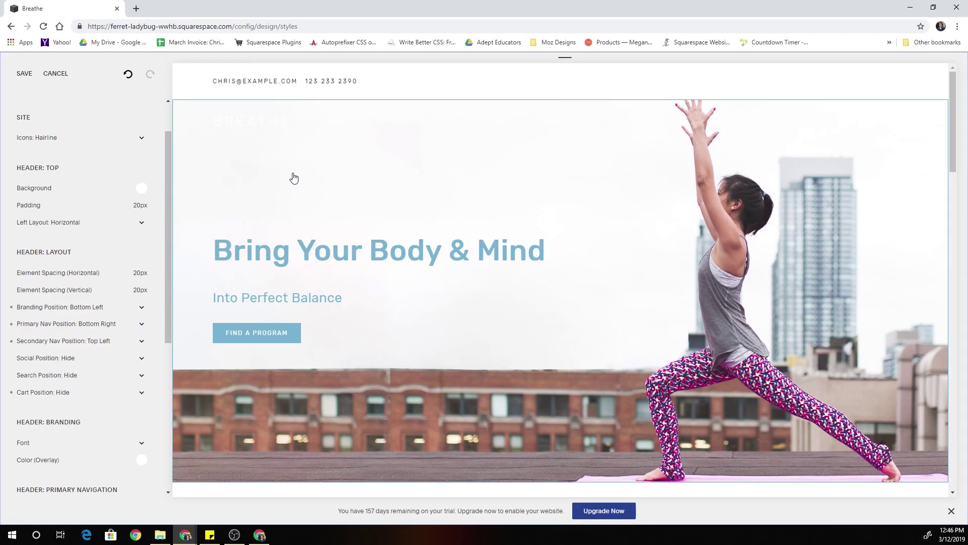
{"action": "left_click", "coordinate": [142, 359]}
{"action": "left_click", "coordinate": [68, 423]}
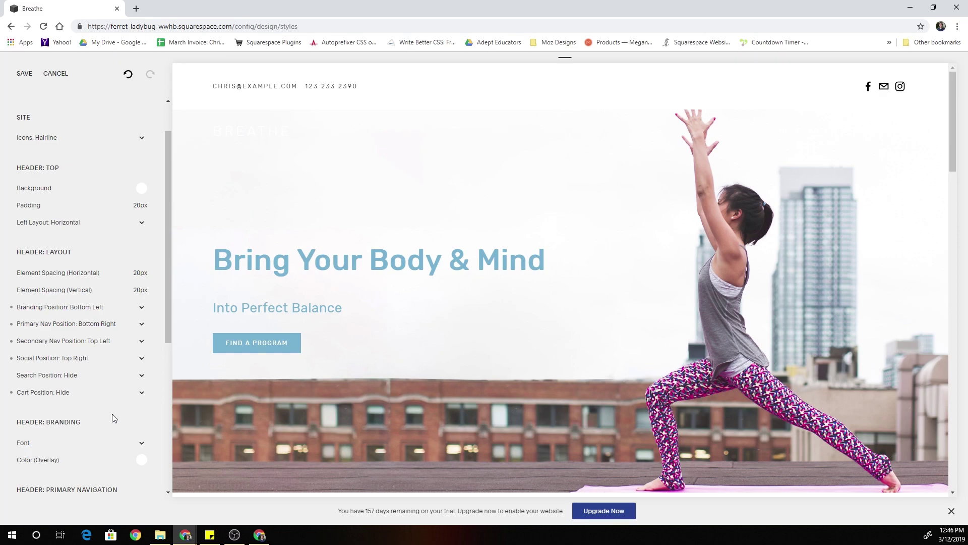
{"action": "left_click", "coordinate": [24, 74]}
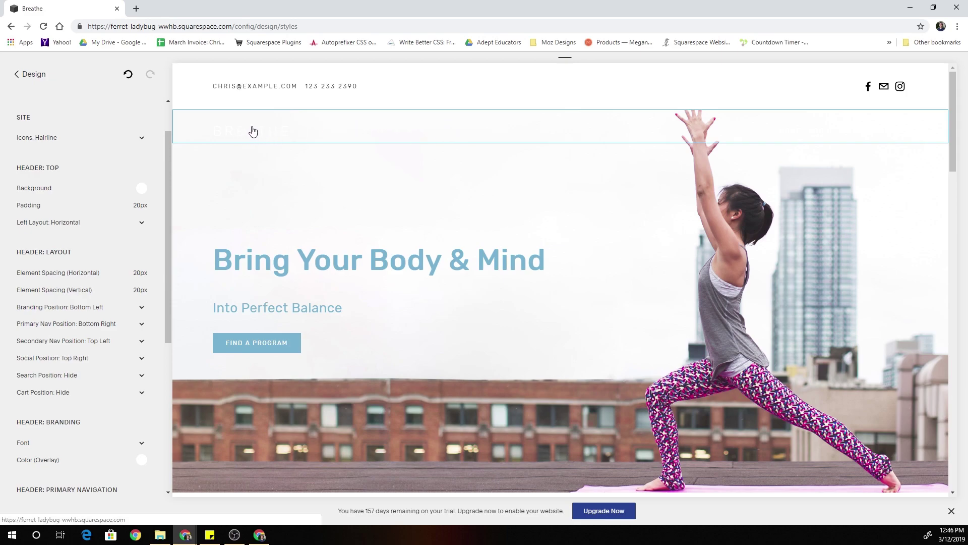
Step: Set the header branding overlay colour to black so the BREATHE logo is black
{"action": "left_click", "coordinate": [261, 134]}
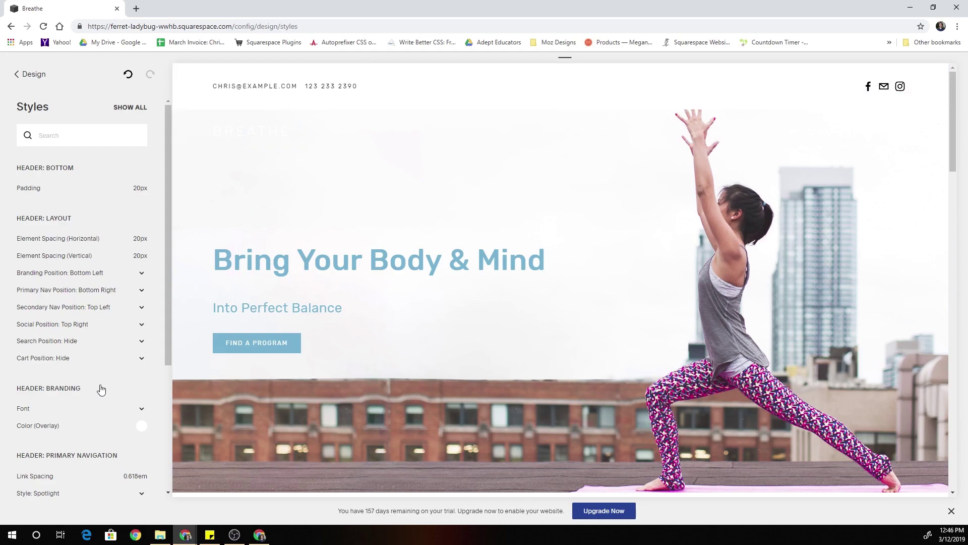
{"action": "scroll", "coordinate": [101, 389], "scroll_direction": "down", "scroll_amount": 1}
{"action": "left_click", "coordinate": [143, 376]}
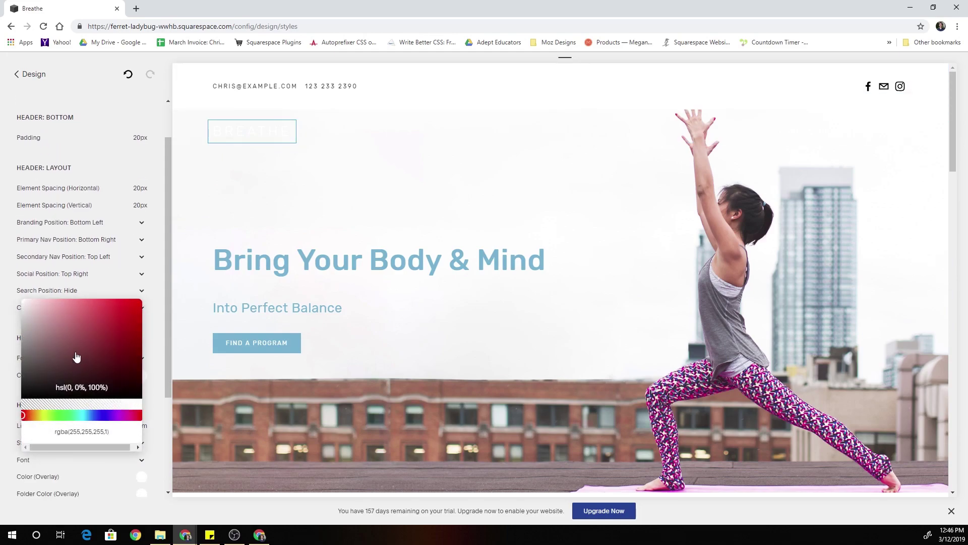
{"action": "left_click", "coordinate": [132, 392]}
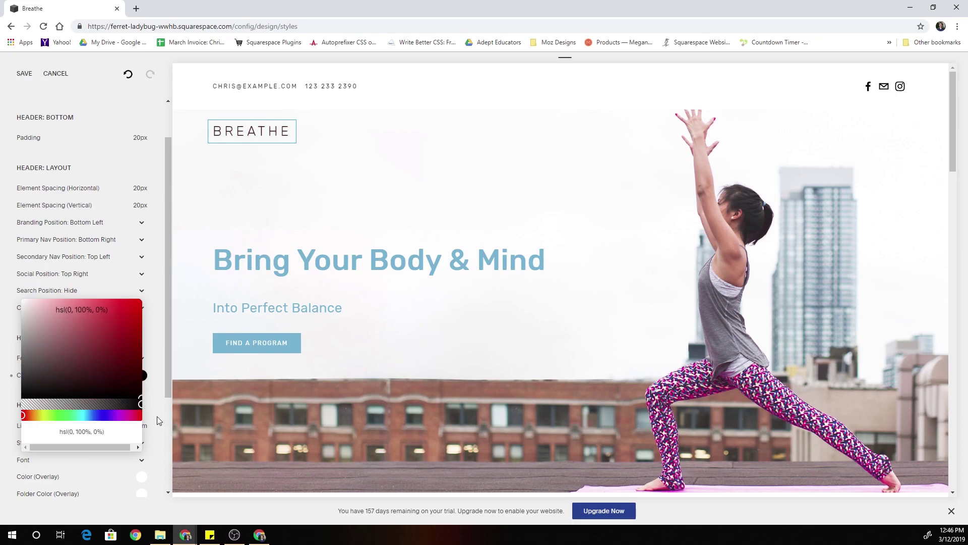
{"action": "left_click", "coordinate": [161, 393]}
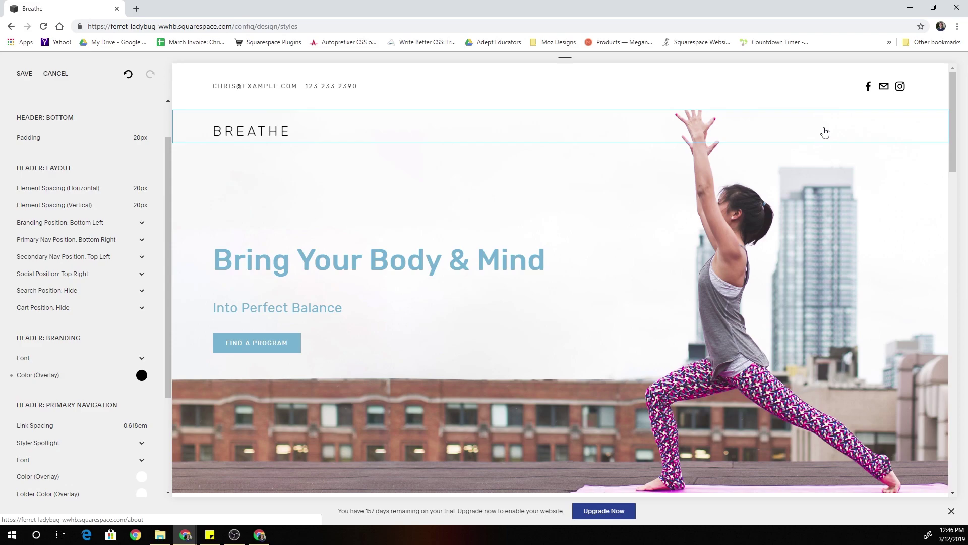
Step: Set the primary navigation overlay colour to black and save the styles
{"action": "scroll", "coordinate": [133, 384], "scroll_direction": "down", "scroll_amount": 1}
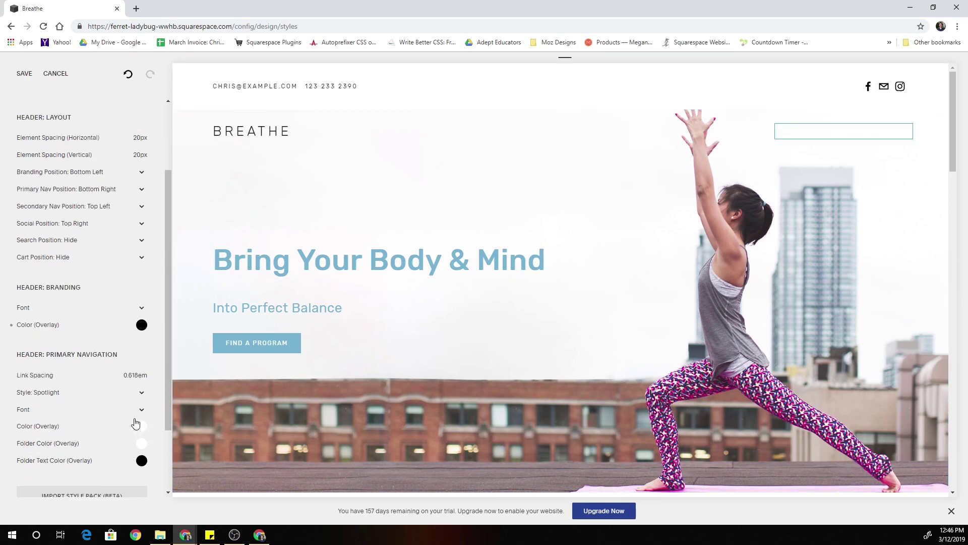
{"action": "left_click", "coordinate": [142, 431]}
{"action": "left_click_drag", "start_coordinate": [116, 426], "coordinate": [151, 462]}
{"action": "left_click", "coordinate": [161, 474]}
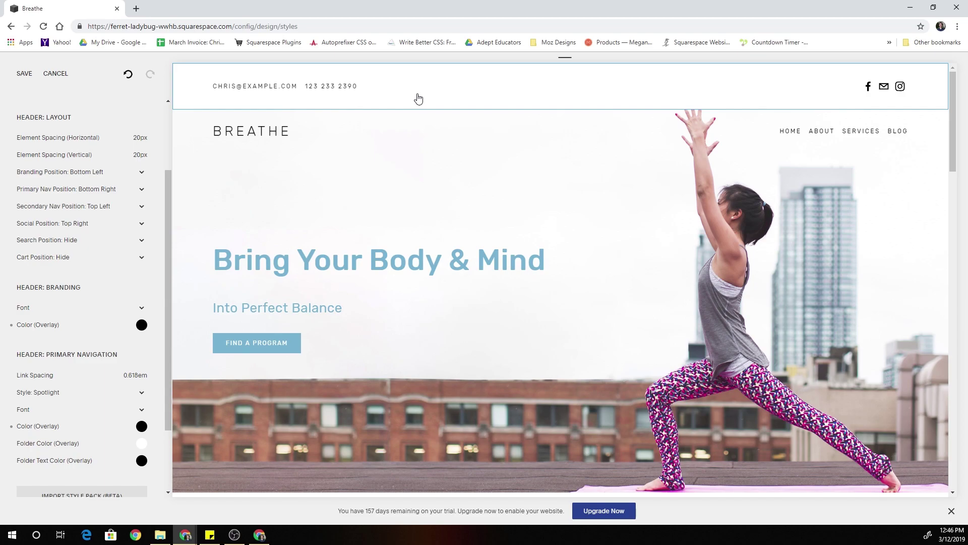
{"action": "left_click", "coordinate": [20, 74]}
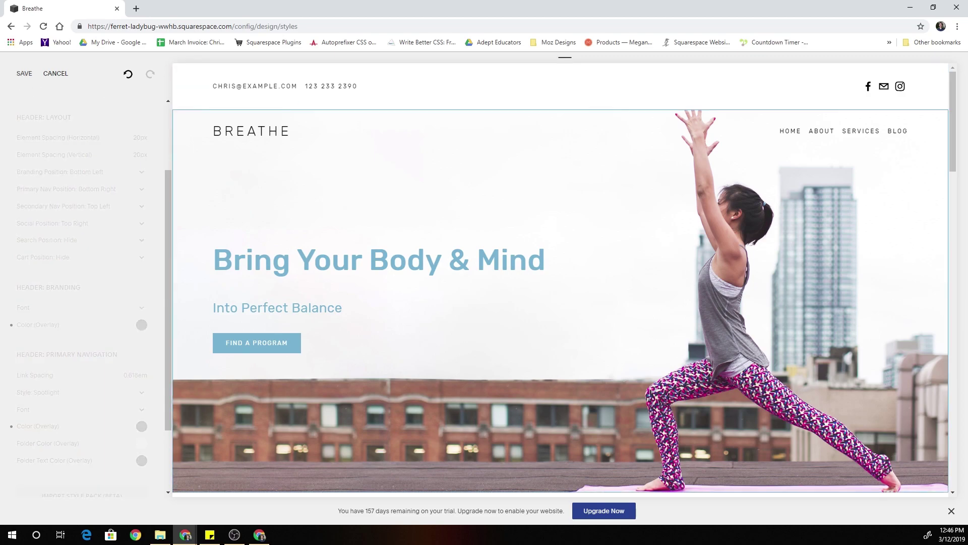
Step: Close DevTools and bring the Facebook reference photo window into view
{"action": "key", "text": "ctrl+shift+i"}
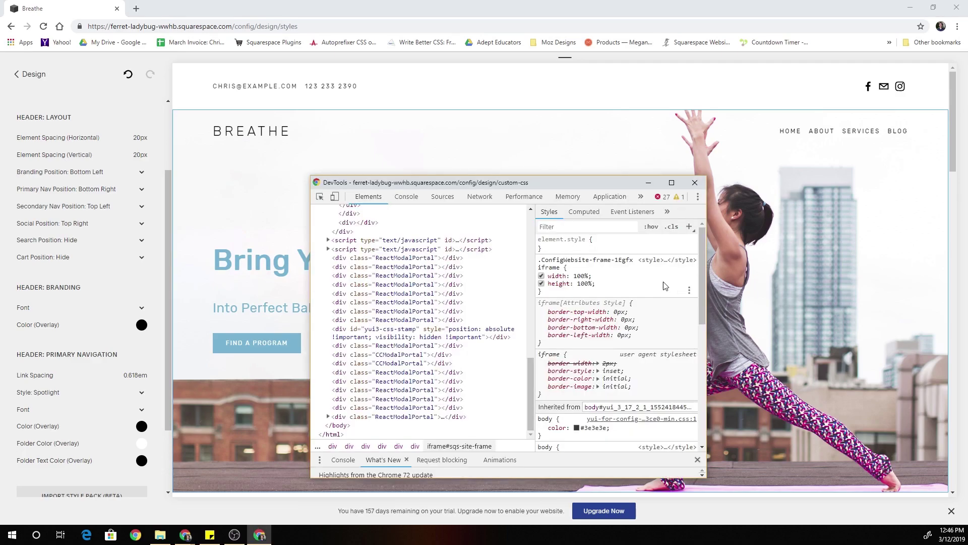
{"action": "left_click", "coordinate": [695, 182]}
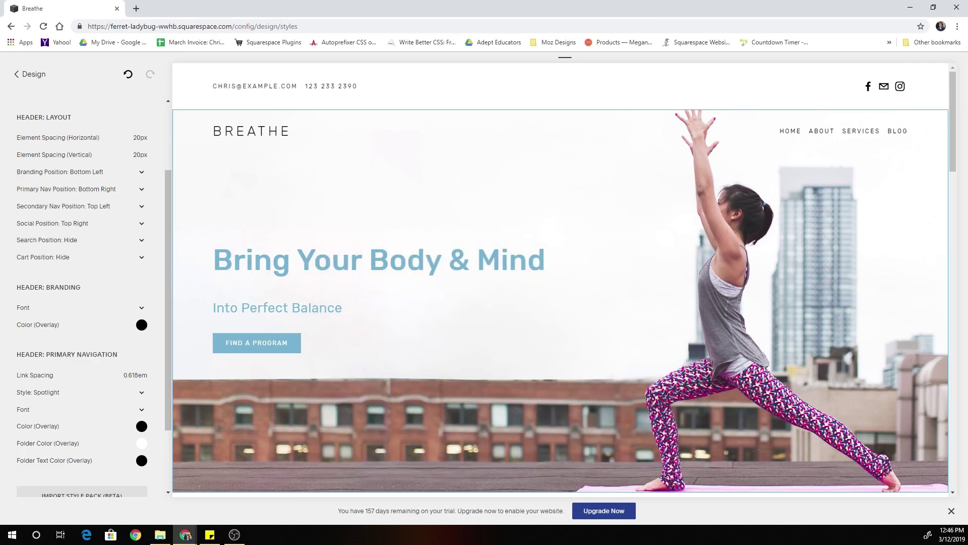
{"action": "key", "text": "alt+Tab"}
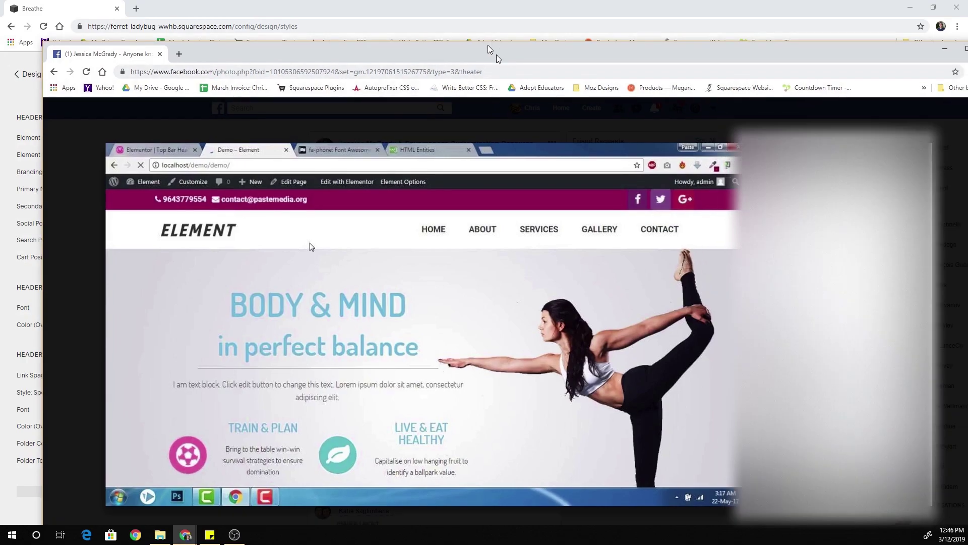
{"action": "left_click_drag", "start_coordinate": [490, 49], "coordinate": [476, 33]}
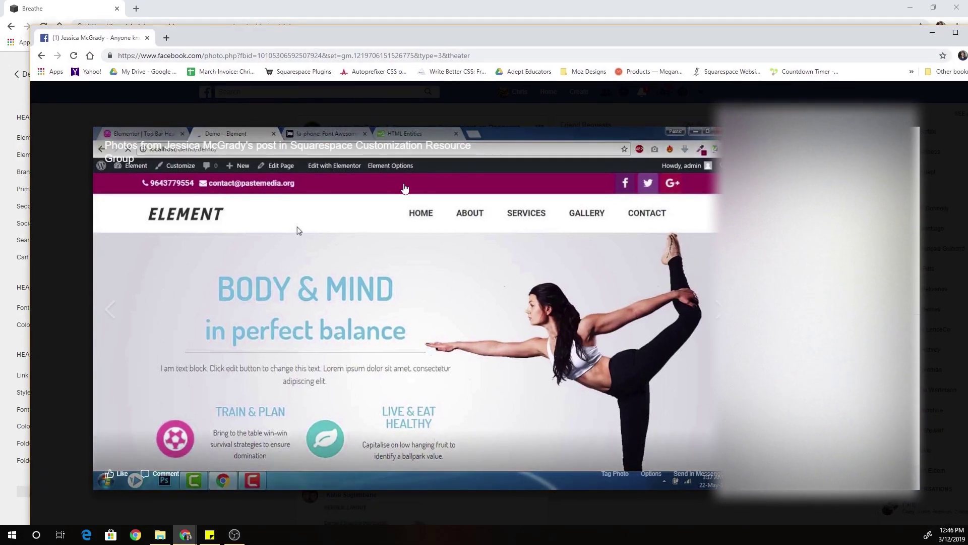
{"action": "left_click_drag", "start_coordinate": [857, 40], "coordinate": [787, 40]}
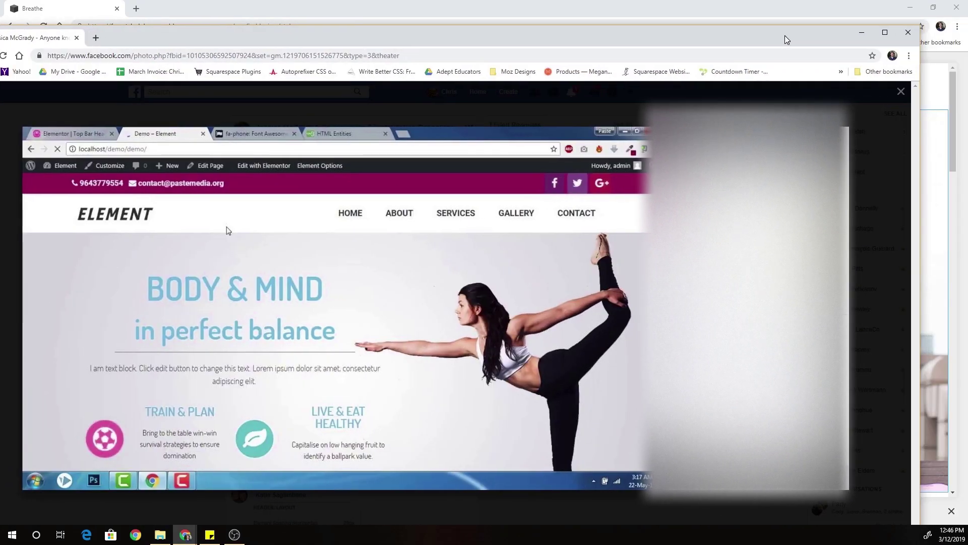
Step: Copy the magenta top bar colour with the colour-picker extension and return to Squarespace
{"action": "left_click", "coordinate": [909, 56]}
{"action": "left_click", "coordinate": [870, 74]}
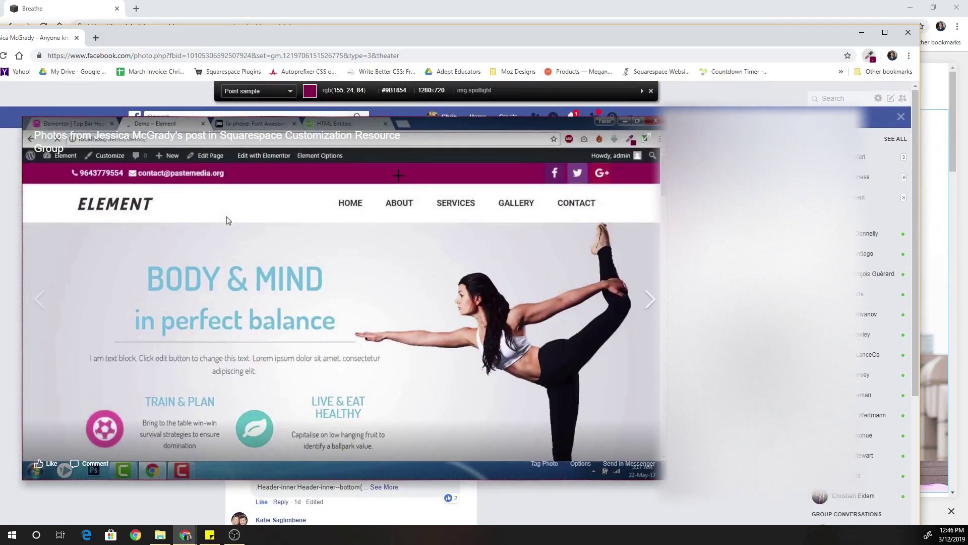
{"action": "left_click", "coordinate": [399, 175]}
{"action": "key", "text": "alt+Tab"}
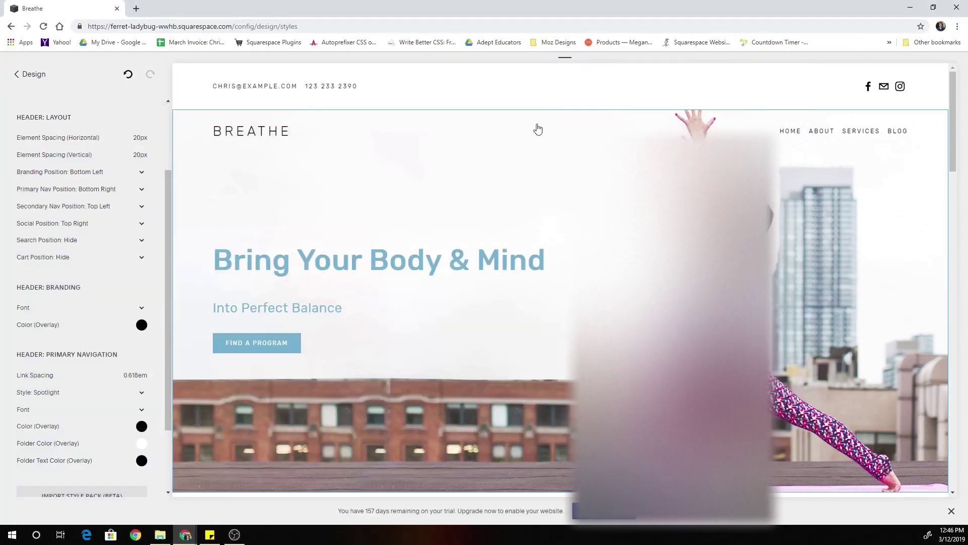
Step: Open the Header: Top Background colour picker showing rgba(255,255,255,1), then switch to the Facebook window
{"action": "scroll", "coordinate": [120, 261], "scroll_direction": "up", "scroll_amount": 2}
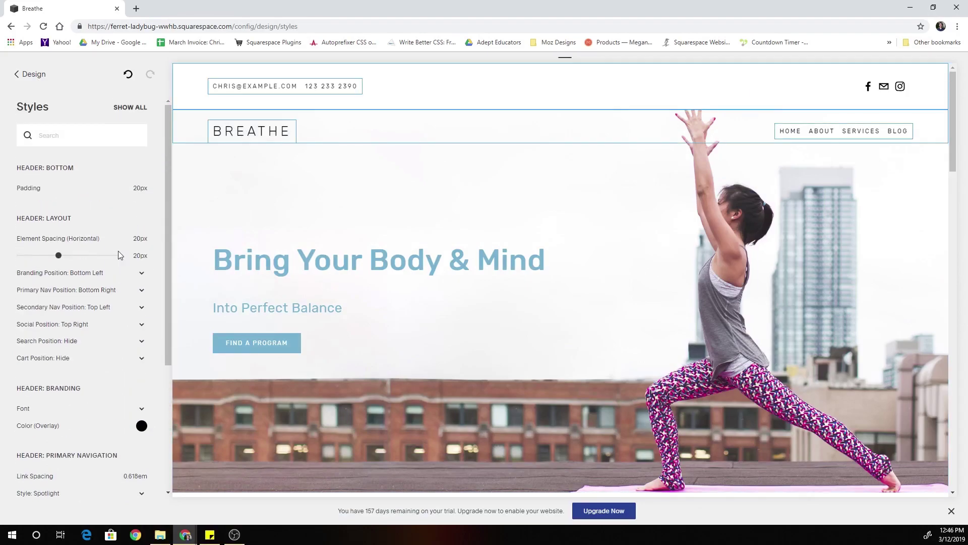
{"action": "left_click", "coordinate": [420, 93]}
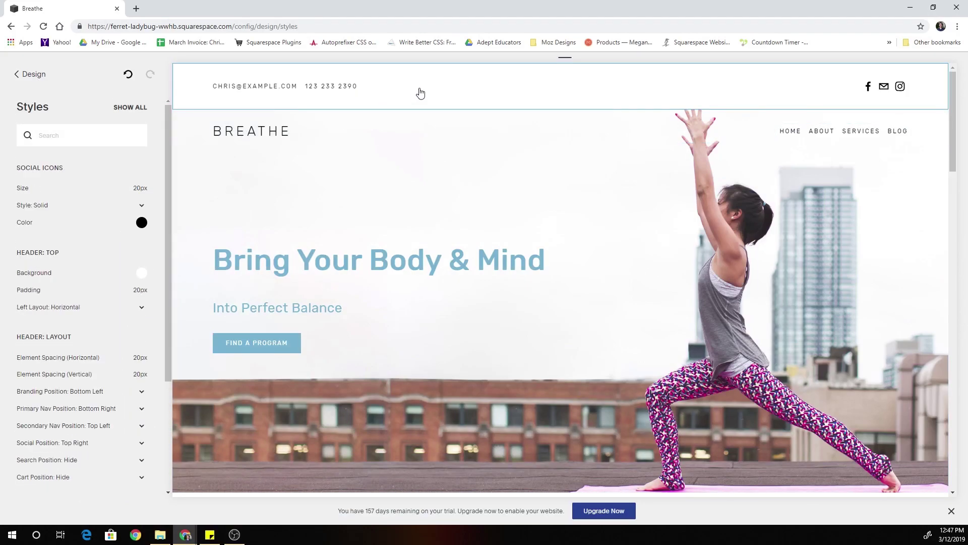
{"action": "left_click", "coordinate": [141, 273]}
{"action": "left_click_drag", "start_coordinate": [114, 333], "coordinate": [53, 333]}
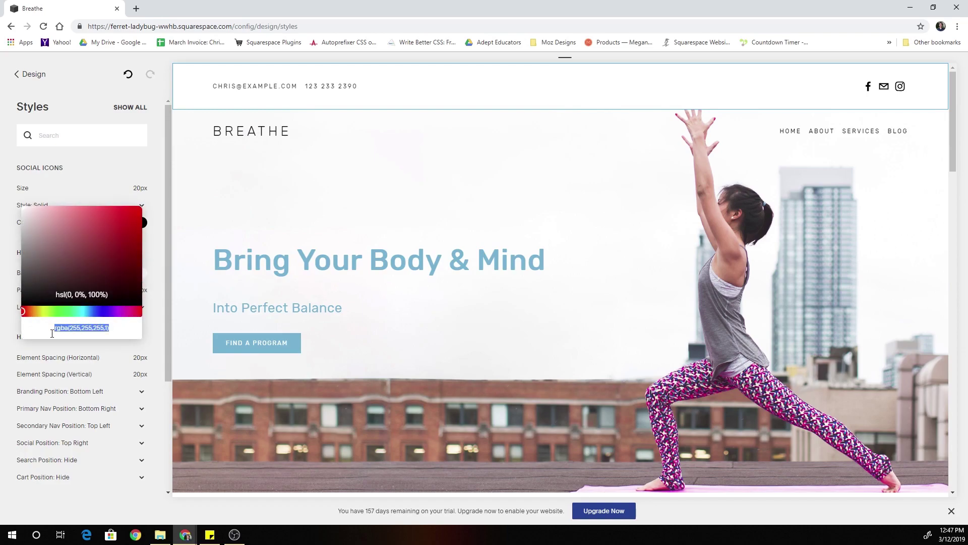
{"action": "left_click", "coordinate": [123, 328]}
{"action": "left_click", "coordinate": [235, 535]}
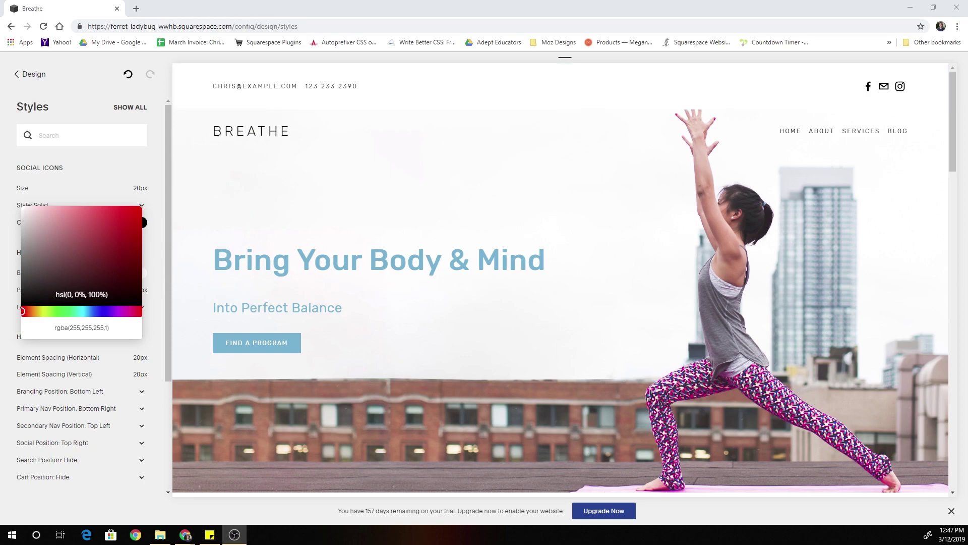
{"action": "mouse_move", "coordinate": [186, 534]}
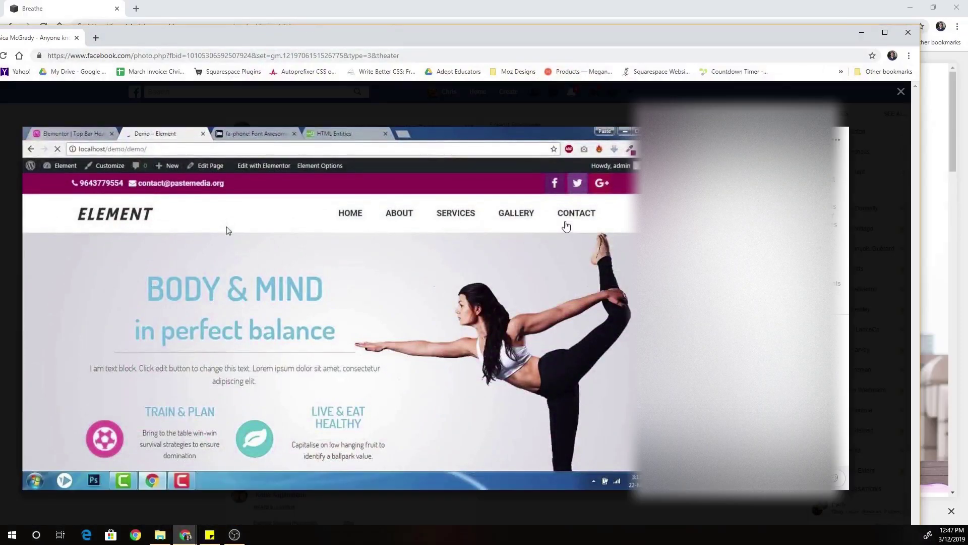
Step: Sample the reference top bar's magenta #9B1854 and select Squarespace's current rgba value for replacement
{"action": "left_click", "coordinate": [272, 492]}
{"action": "left_click", "coordinate": [909, 55]}
{"action": "left_click", "coordinate": [872, 75]}
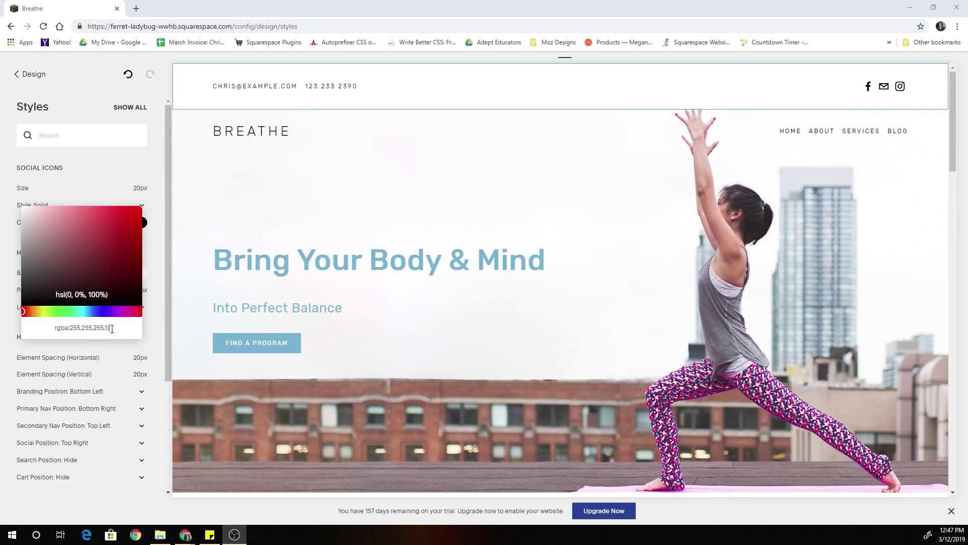
{"action": "left_click_drag", "start_coordinate": [111, 329], "coordinate": [32, 330]}
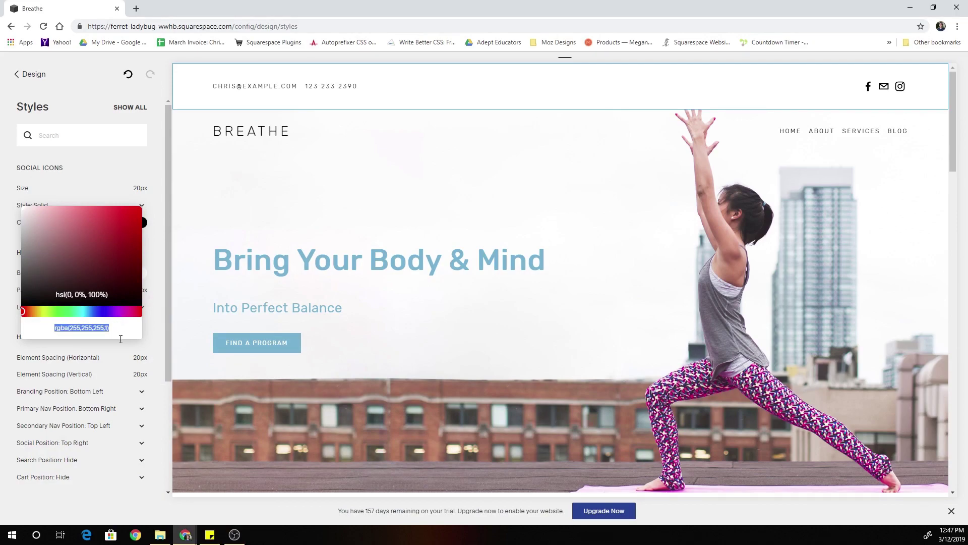
Step: Paste #9B1854 as the top header background and make the top-bar social icons white
{"action": "key", "text": "ctrl+v"}
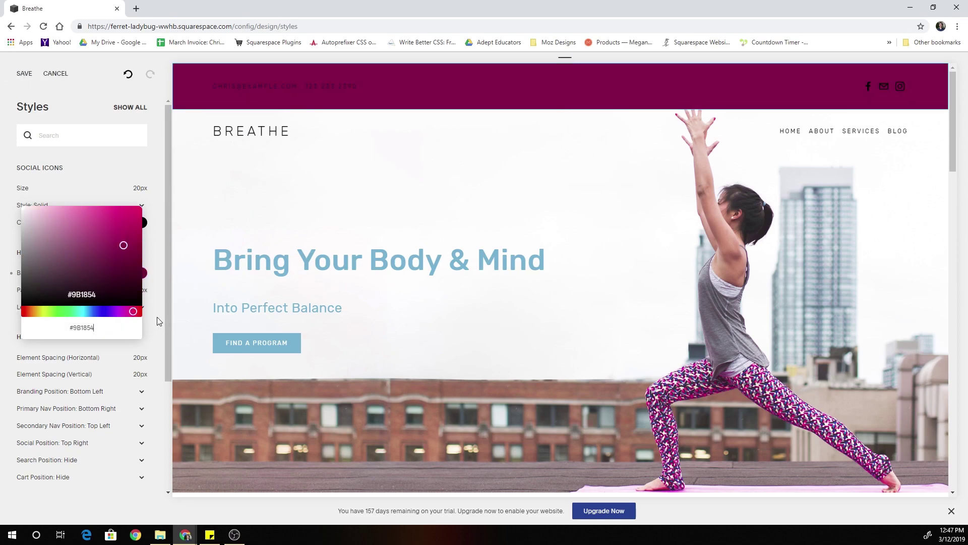
{"action": "left_click", "coordinate": [156, 316]}
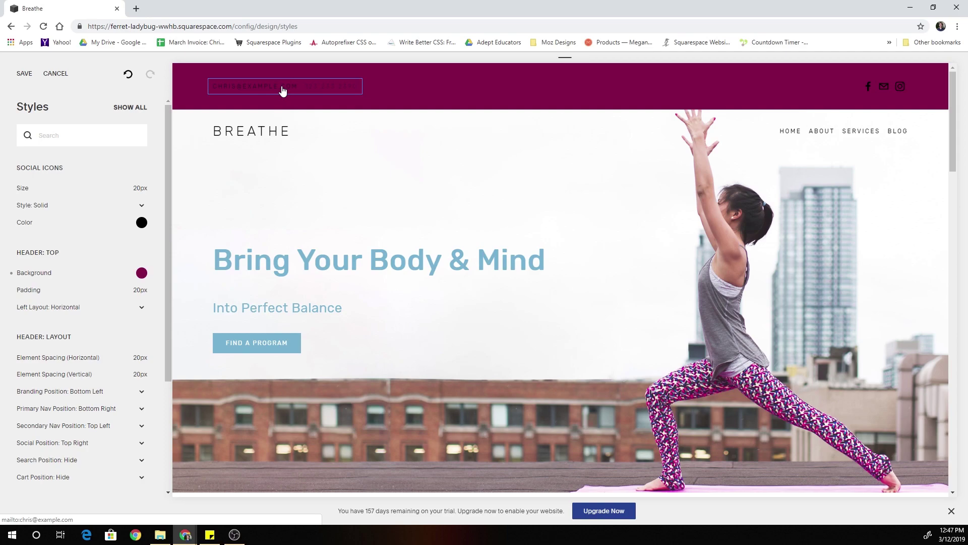
{"action": "left_click", "coordinate": [882, 94]}
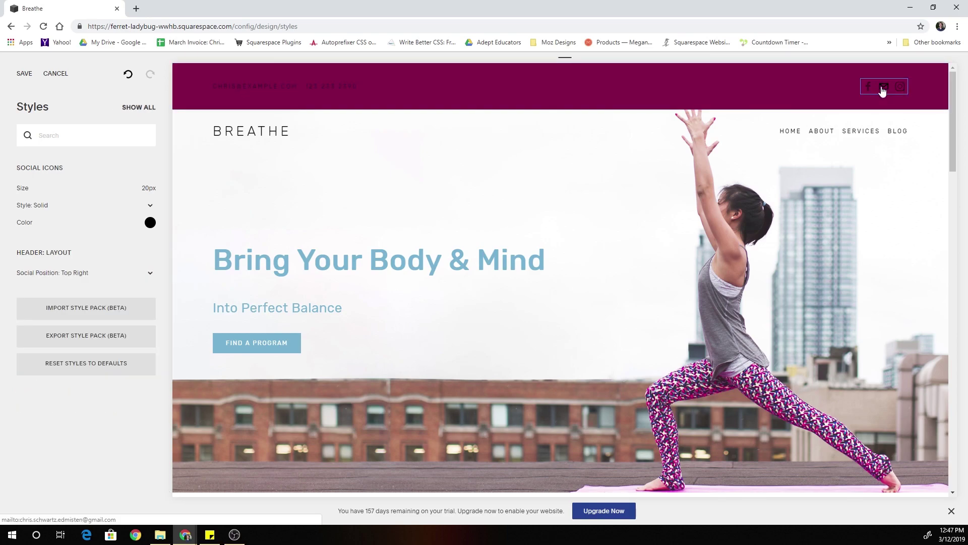
{"action": "left_click", "coordinate": [150, 222]}
{"action": "left_click_drag", "start_coordinate": [79, 225], "coordinate": [11, 121]}
Step: Unlink the contact text from primary navigation styles so it shows white, and set its size to 14px
{"action": "left_click", "coordinate": [87, 379]}
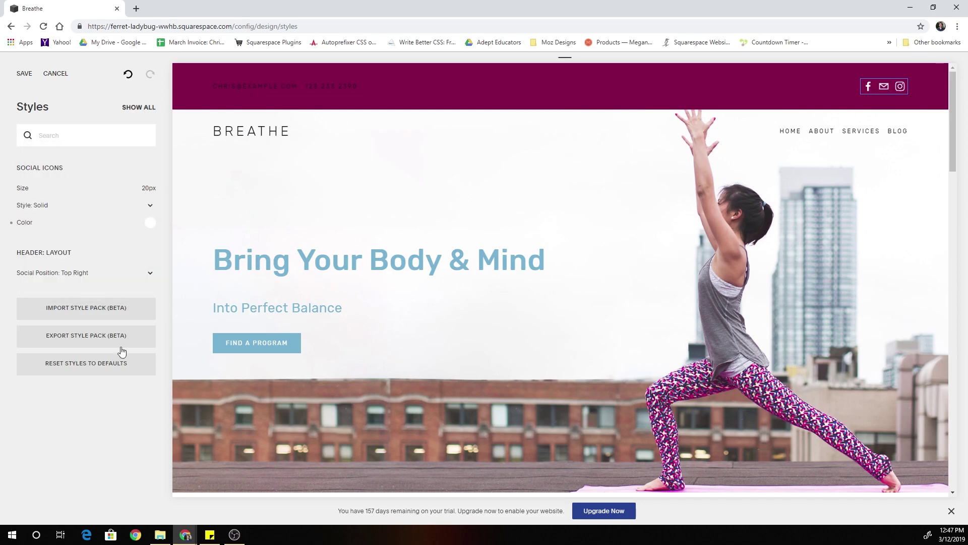
{"action": "left_click", "coordinate": [254, 90]}
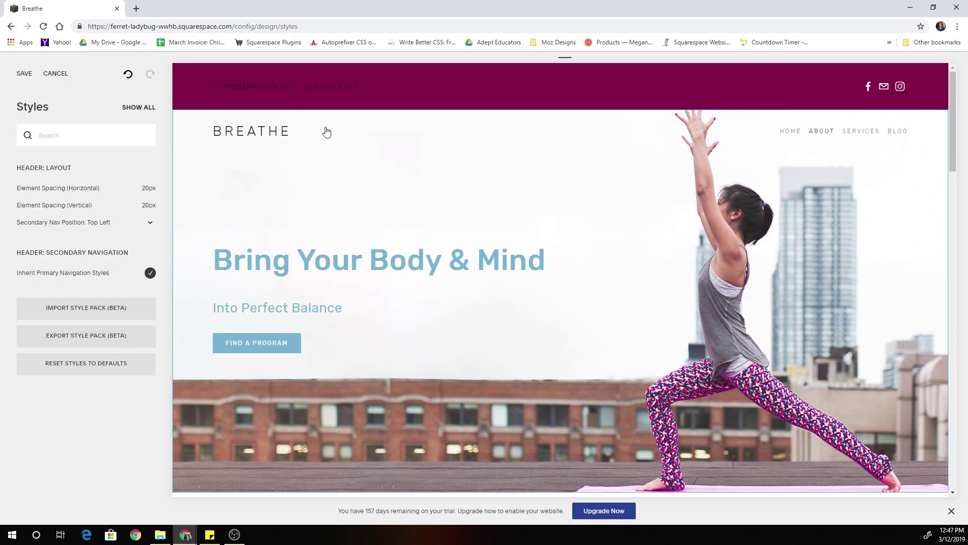
{"action": "left_click", "coordinate": [150, 273]}
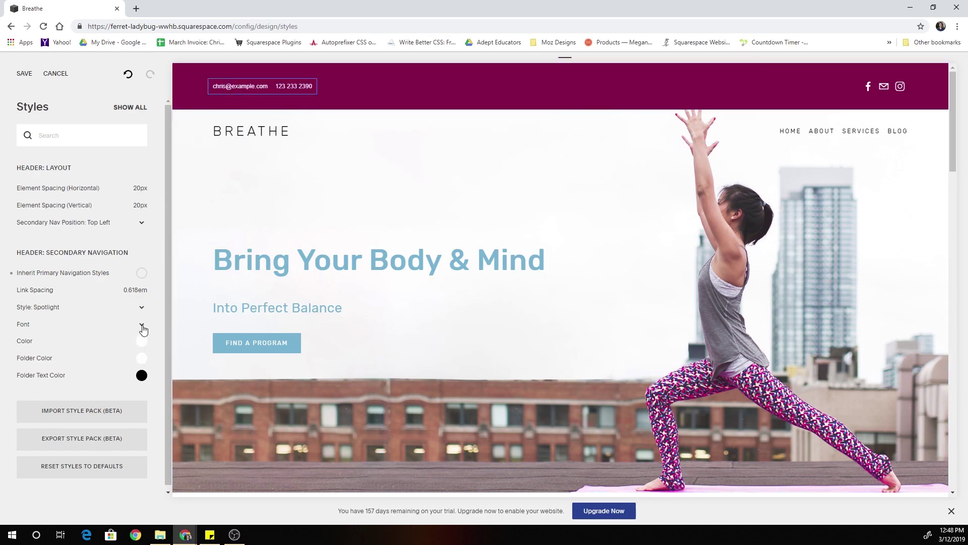
{"action": "left_click", "coordinate": [142, 327]}
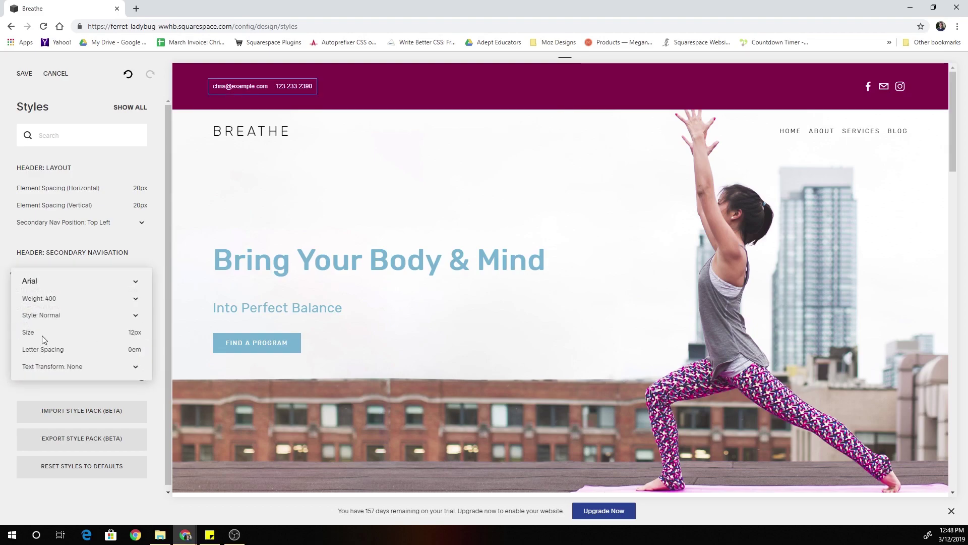
{"action": "left_click_drag", "start_coordinate": [28, 332], "coordinate": [30, 332]}
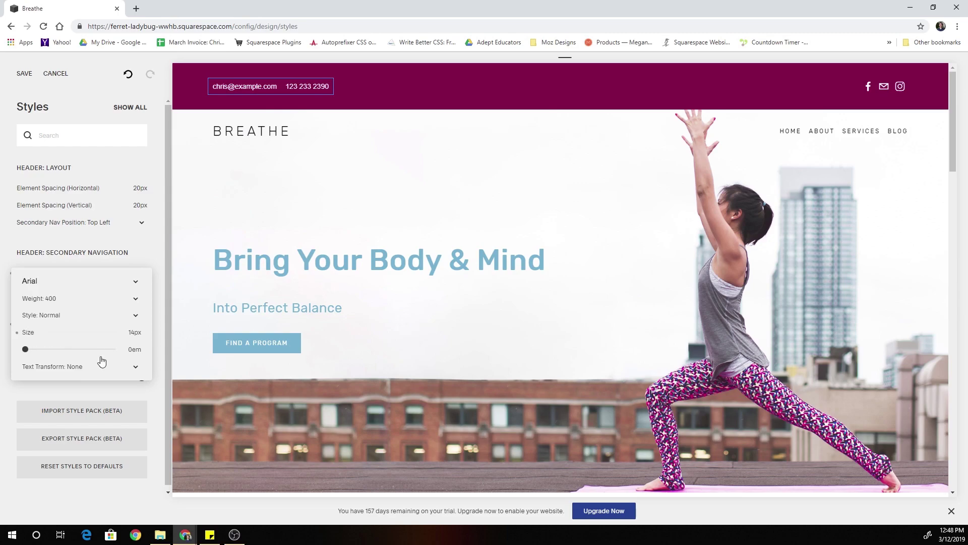
{"action": "left_click", "coordinate": [158, 396]}
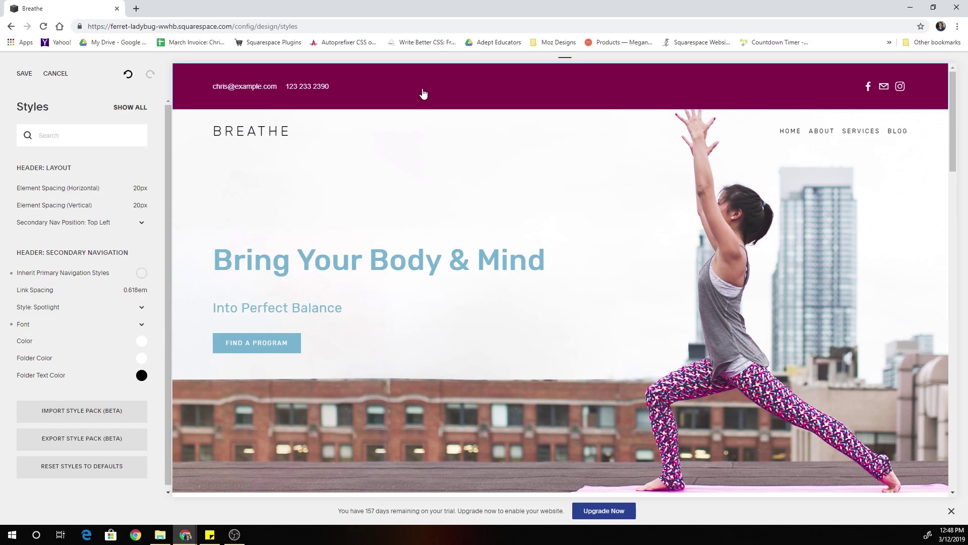
{"action": "left_click", "coordinate": [883, 88]}
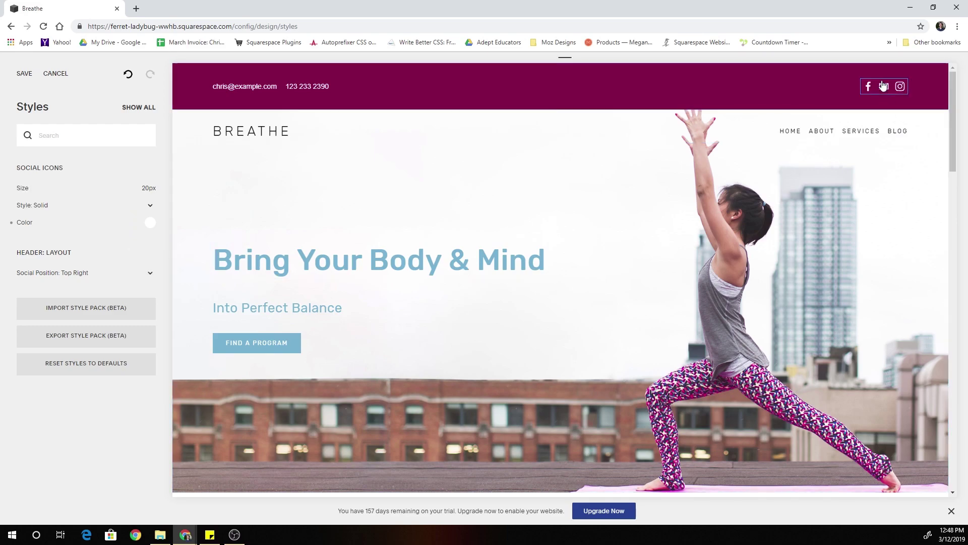
Step: Give the social icons the Solid style and Rounded shape, first enlarging them to 25px
{"action": "mouse_move", "coordinate": [139, 184]}
{"action": "left_click_drag", "start_coordinate": [32, 188], "coordinate": [37, 187]}
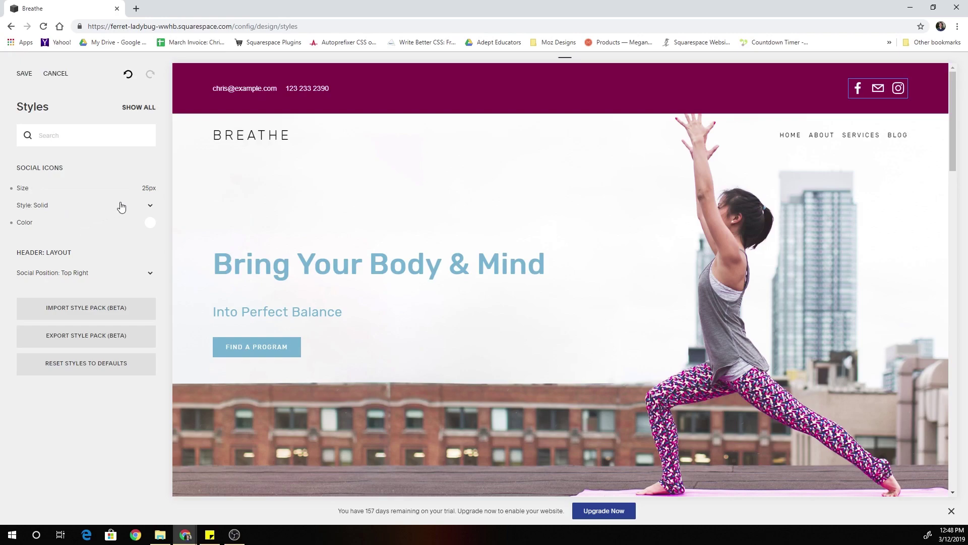
{"action": "left_click", "coordinate": [147, 206]}
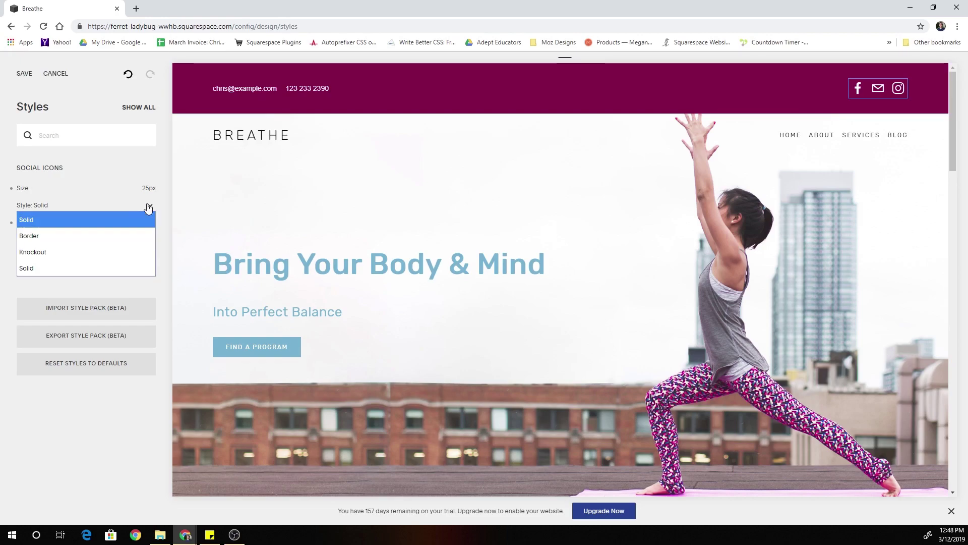
{"action": "left_click", "coordinate": [88, 268]}
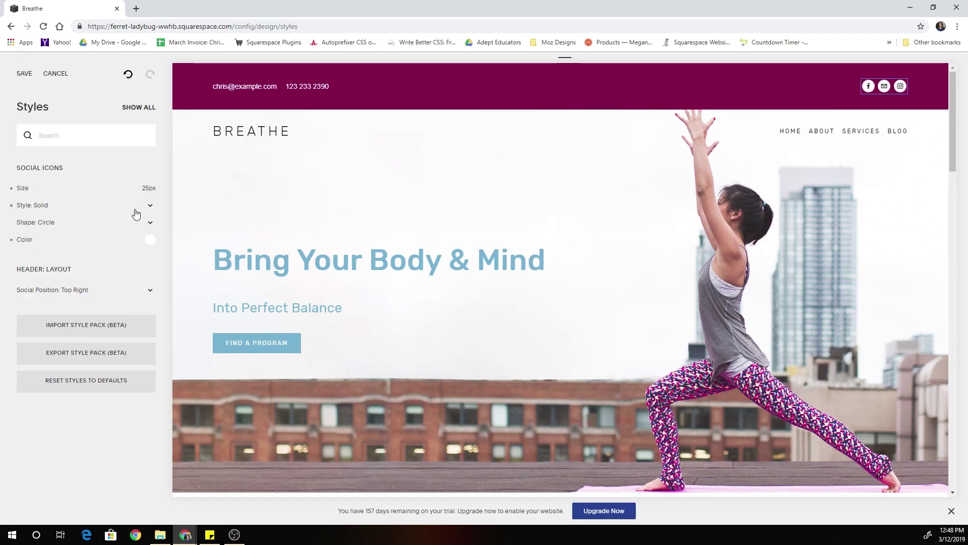
{"action": "left_click", "coordinate": [148, 221]}
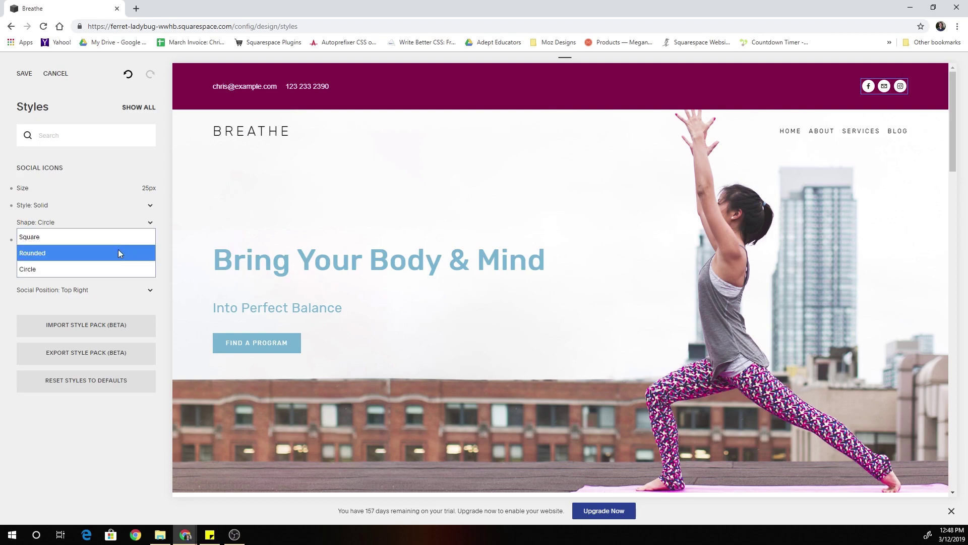
{"action": "left_click", "coordinate": [118, 252]}
Step: Enlarge the social icons to 35px, save the styles, and switch to the Facebook window
{"action": "mouse_move", "coordinate": [96, 192]}
{"action": "left_click_drag", "start_coordinate": [36, 187], "coordinate": [46, 188]}
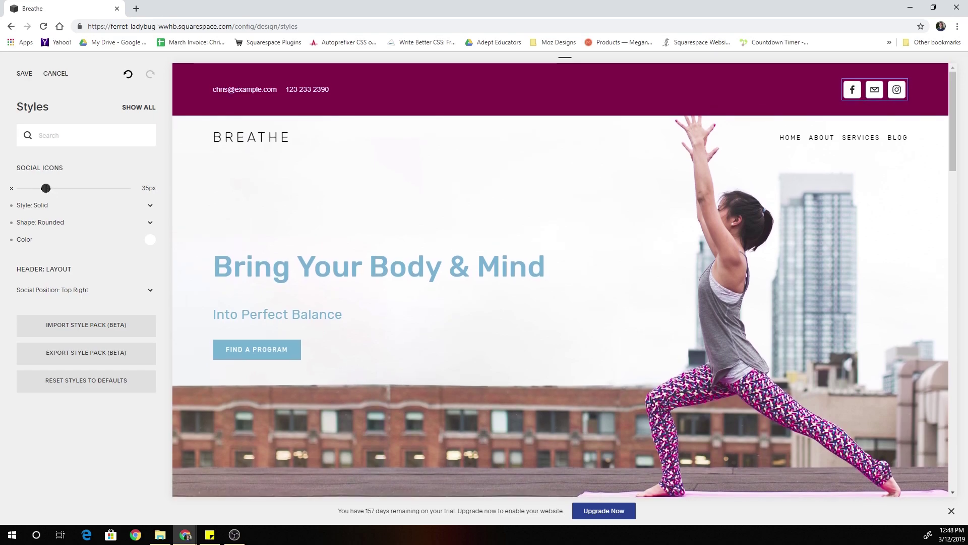
{"action": "left_click", "coordinate": [18, 77]}
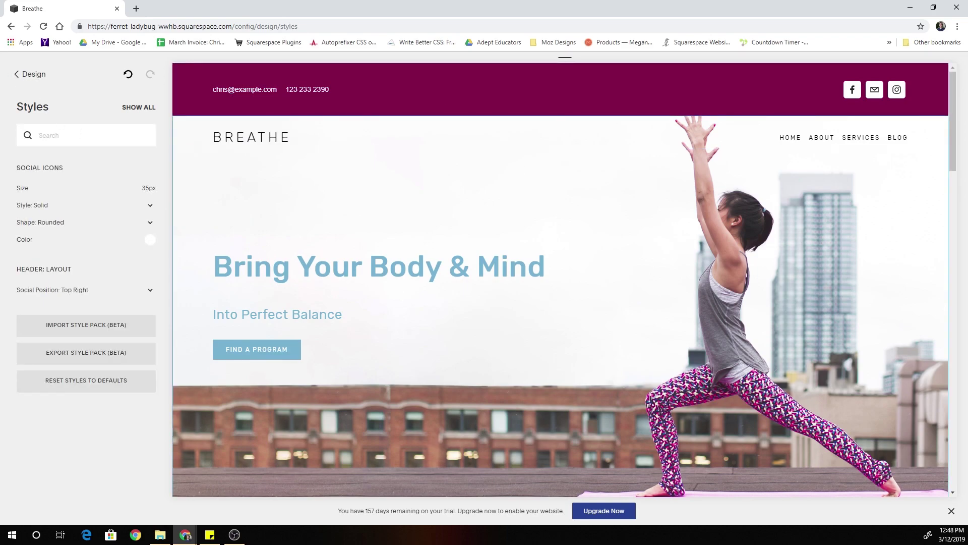
{"action": "key", "text": "alt+Tab"}
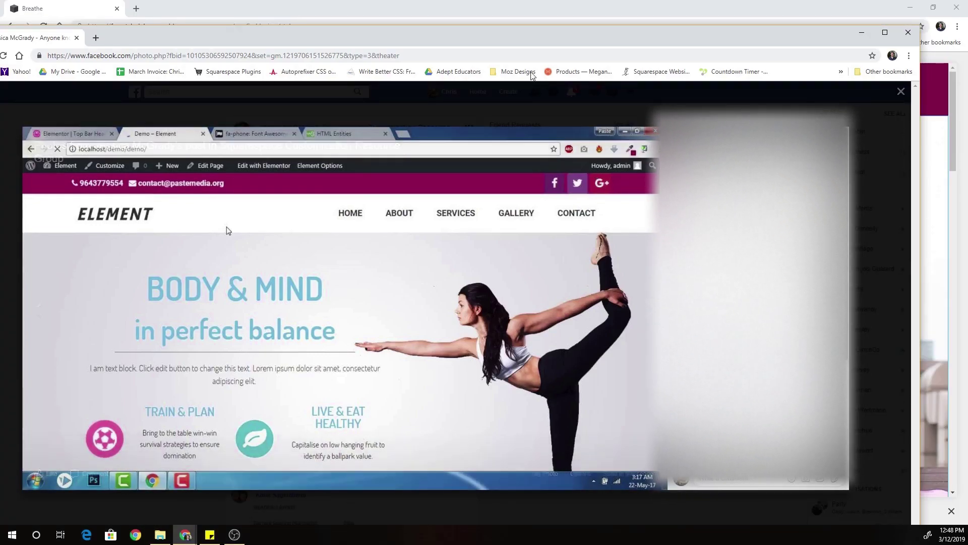
Step: Move the Facebook reference window aside and minimize it, then select the magenta top header
{"action": "left_click_drag", "start_coordinate": [495, 40], "coordinate": [568, 169]}
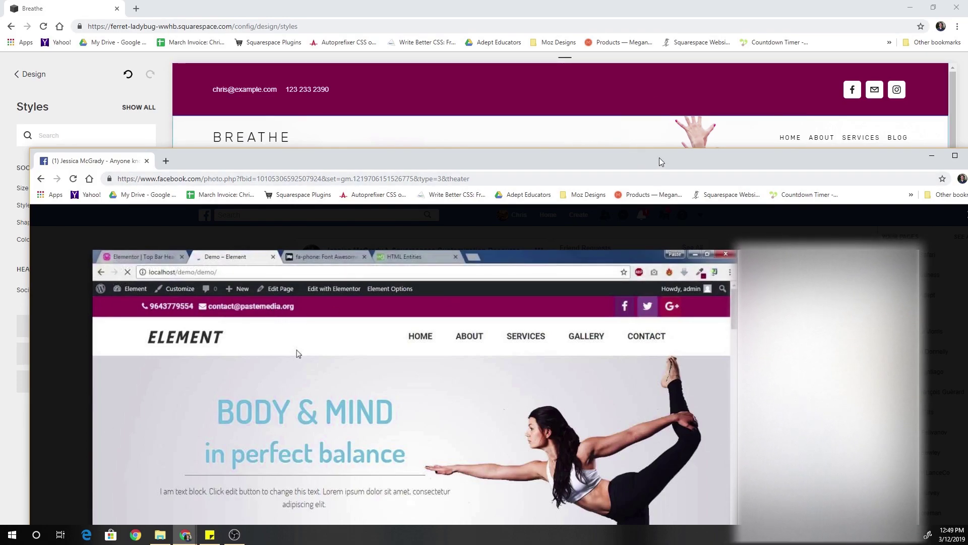
{"action": "left_click_drag", "start_coordinate": [656, 158], "coordinate": [592, 160]}
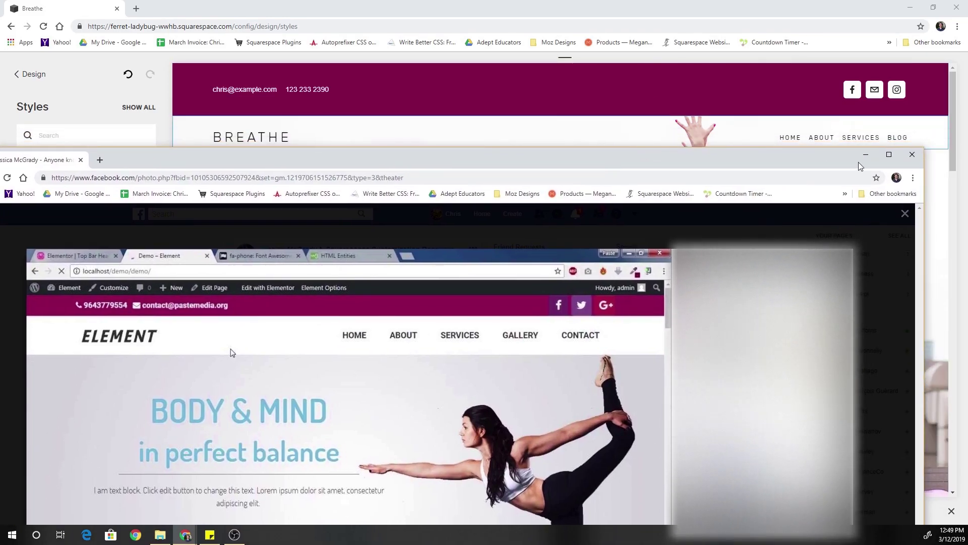
{"action": "left_click", "coordinate": [865, 155]}
{"action": "left_click", "coordinate": [471, 100]}
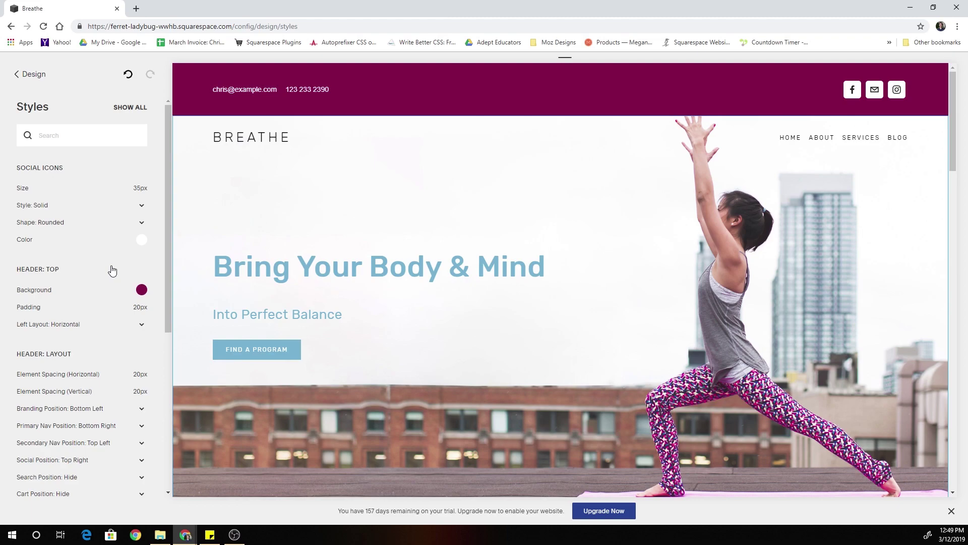
Step: Set the header contact links' vertical Element Spacing to 2px and save
{"action": "scroll", "coordinate": [112, 271], "scroll_direction": "down", "scroll_amount": 1}
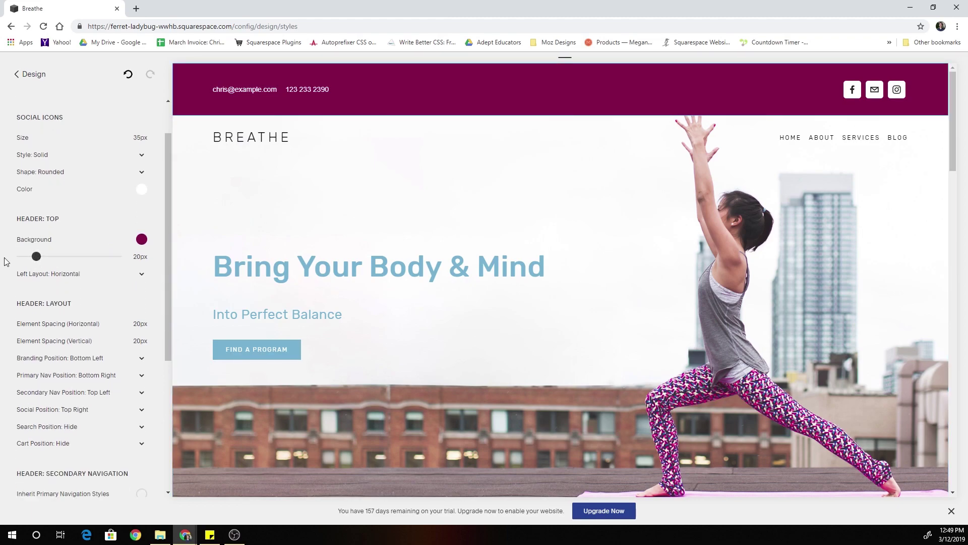
{"action": "left_click_drag", "start_coordinate": [6, 261], "coordinate": [6, 260]}
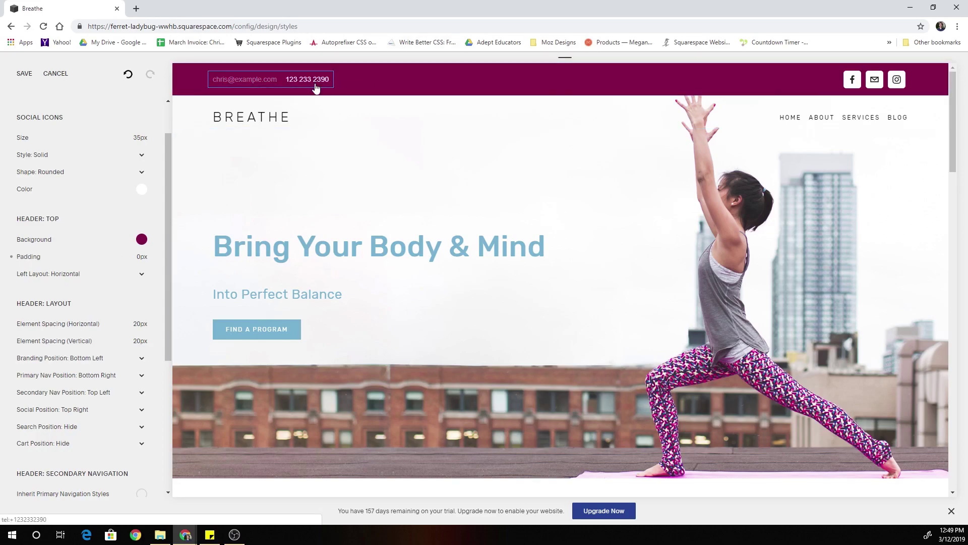
{"action": "left_click", "coordinate": [282, 82]}
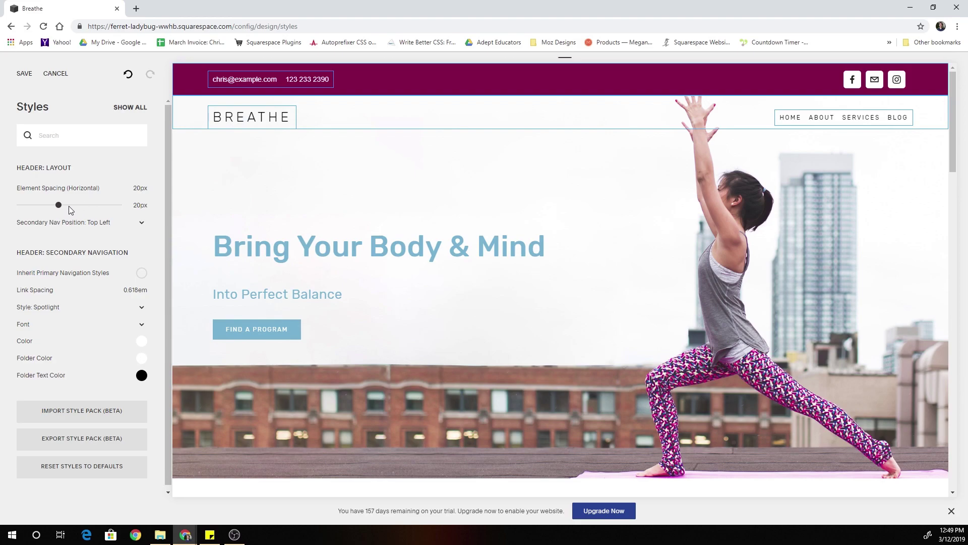
{"action": "left_click_drag", "start_coordinate": [59, 205], "coordinate": [19, 205]}
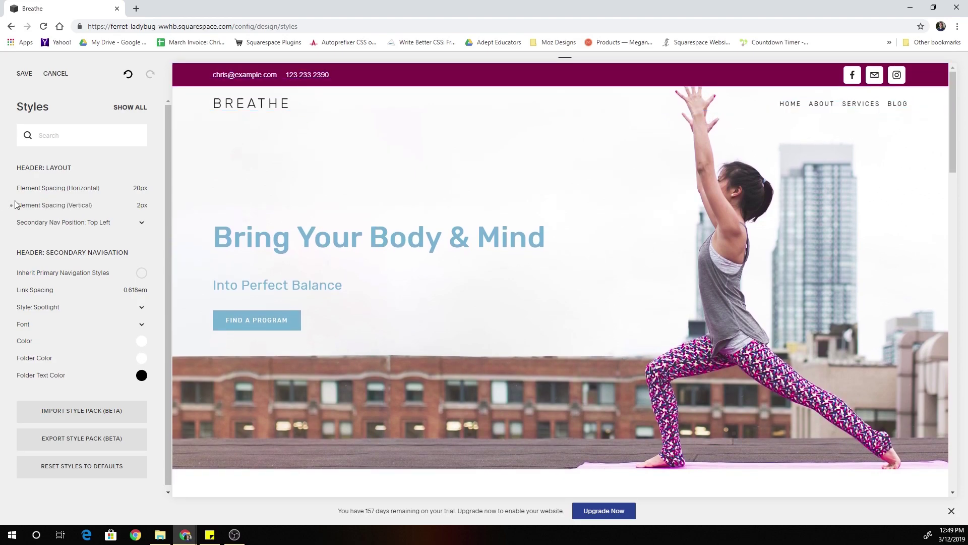
{"action": "left_click", "coordinate": [23, 75]}
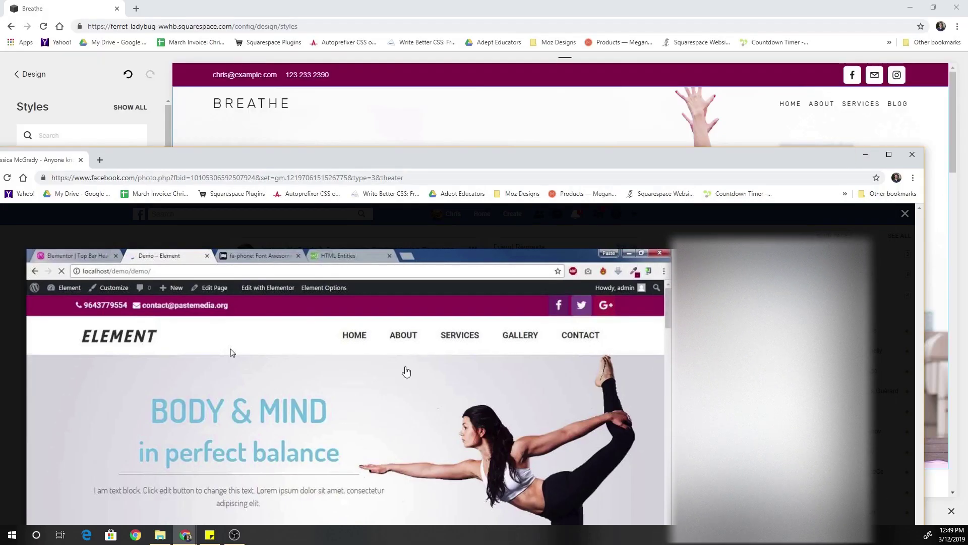
Step: Move the Facebook reference photo of the Element demo header aside, then close it
{"action": "left_click_drag", "start_coordinate": [401, 160], "coordinate": [457, 126]}
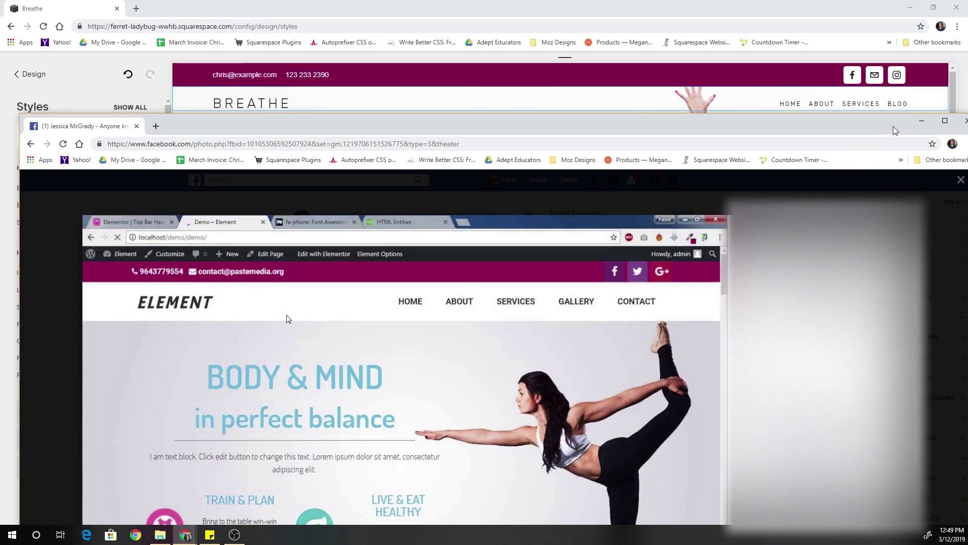
{"action": "left_click_drag", "start_coordinate": [879, 128], "coordinate": [855, 132]}
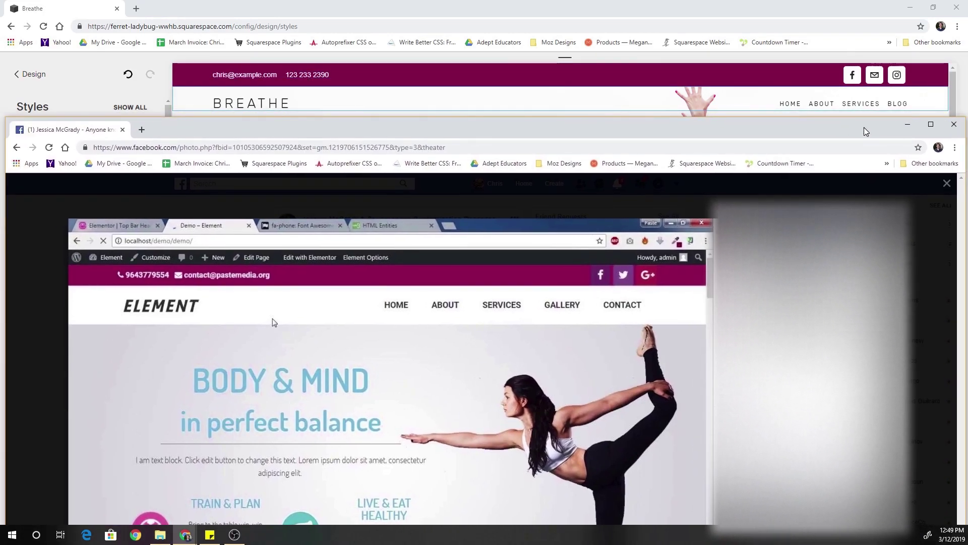
{"action": "left_click", "coordinate": [943, 126]}
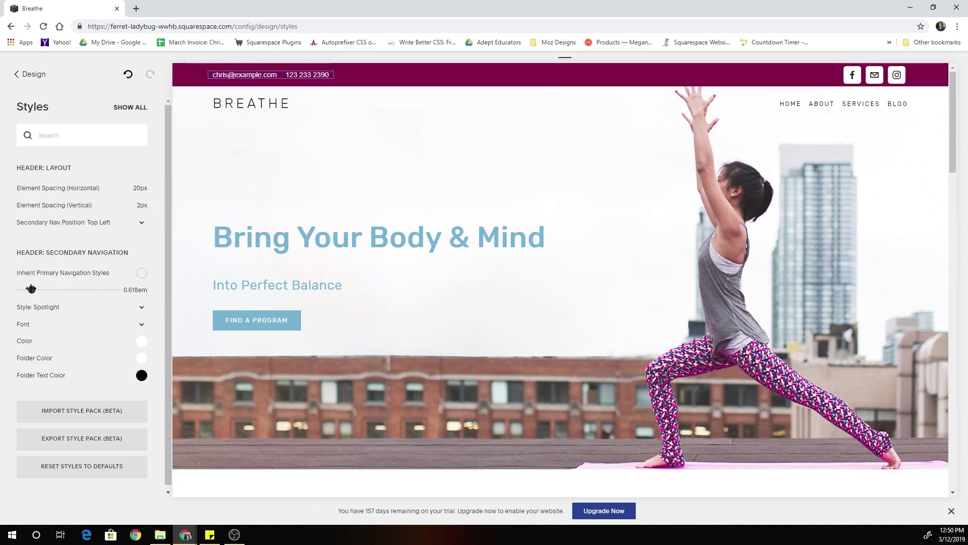
Step: Set the Secondary Navigation link spacing to 2.49em, save, and list all style sections
{"action": "left_click_drag", "start_coordinate": [63, 289], "coordinate": [66, 291]}
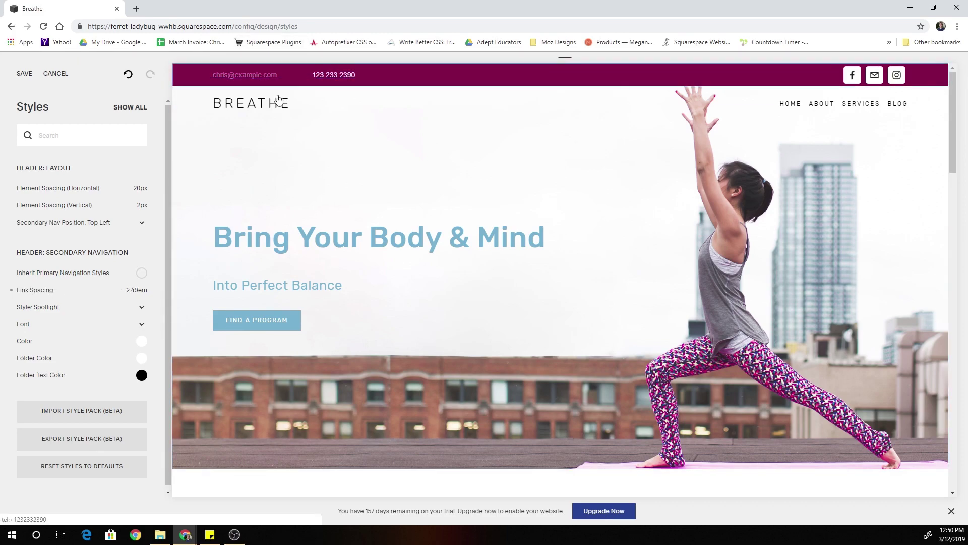
{"action": "left_click", "coordinate": [28, 76]}
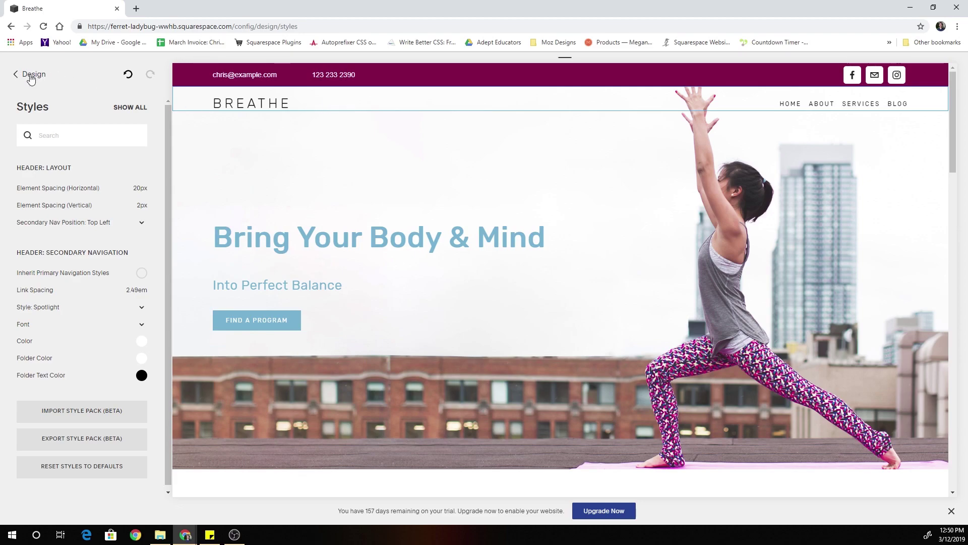
{"action": "left_click", "coordinate": [130, 107]}
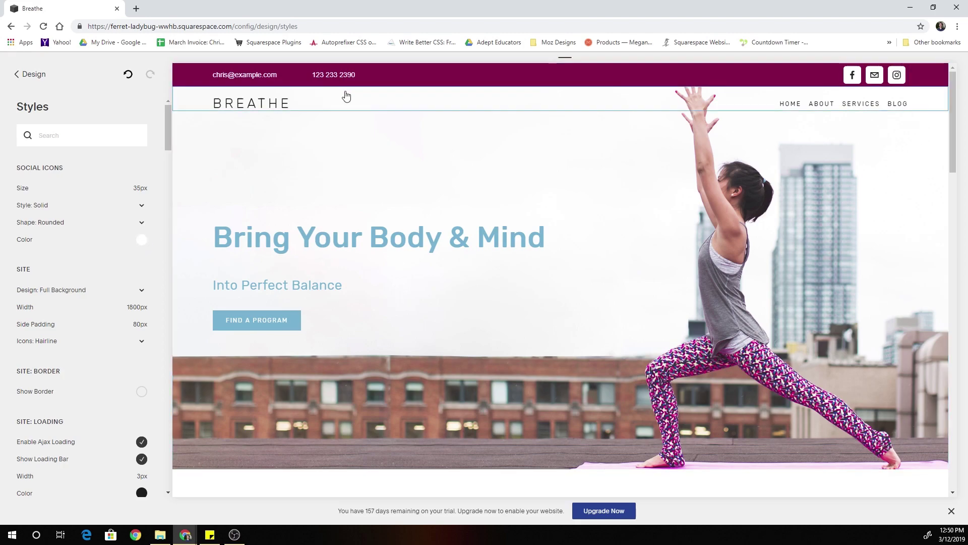
Step: Go back to the Design menu, open Custom CSS, and place the cursor in its empty editor
{"action": "left_click", "coordinate": [401, 82]}
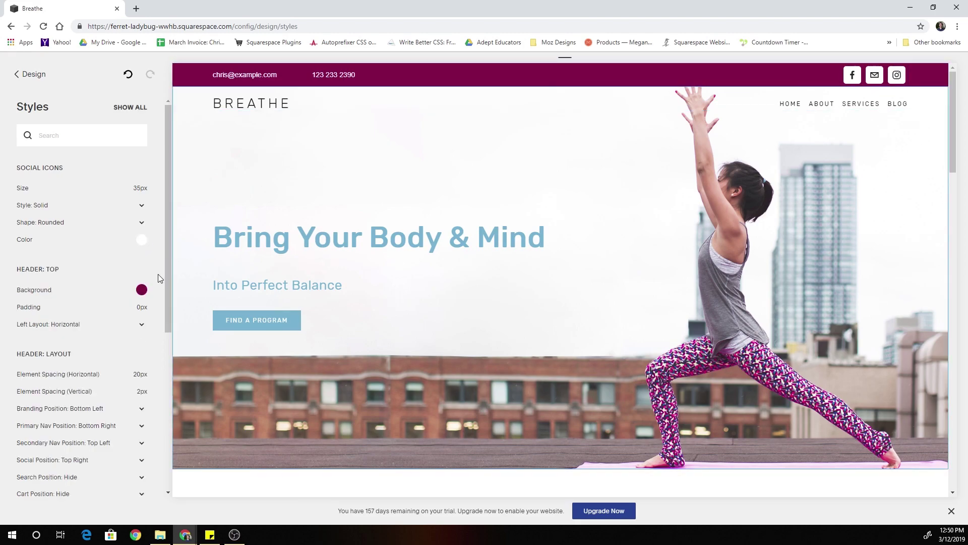
{"action": "left_click", "coordinate": [330, 106]}
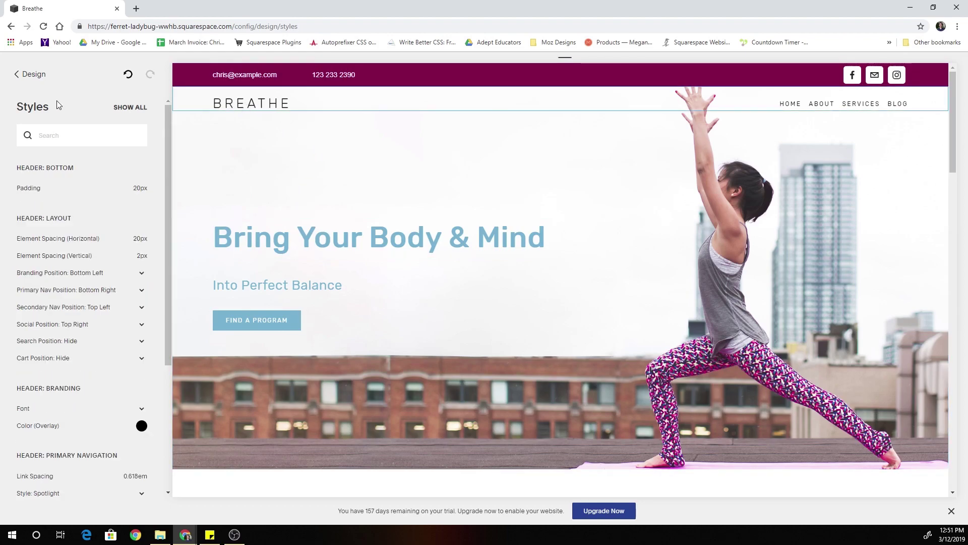
{"action": "left_click", "coordinate": [31, 75]}
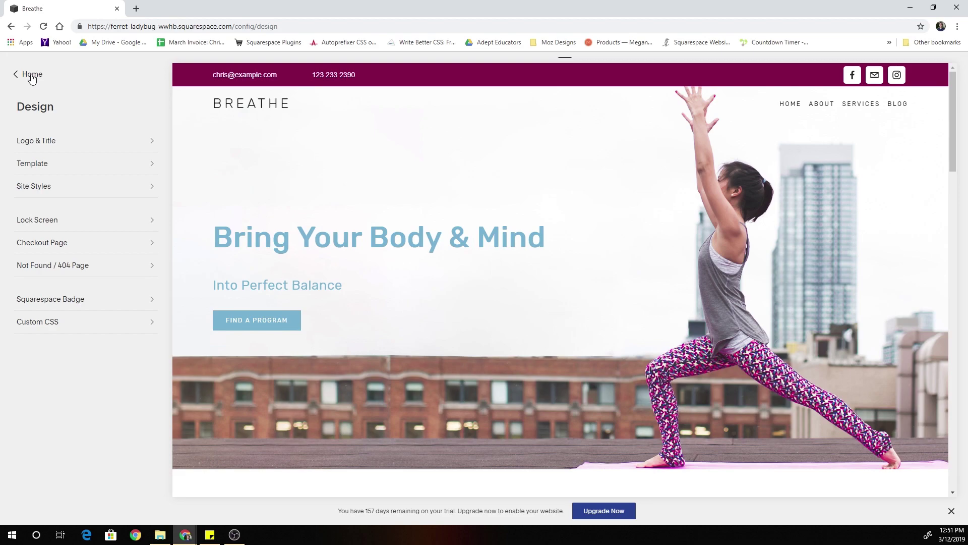
{"action": "left_click", "coordinate": [75, 323]}
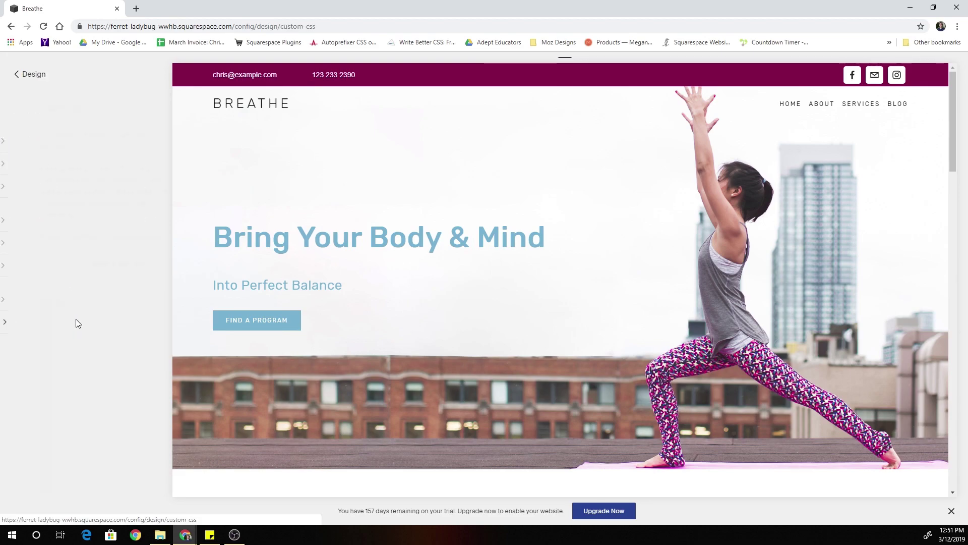
{"action": "left_click", "coordinate": [54, 307]}
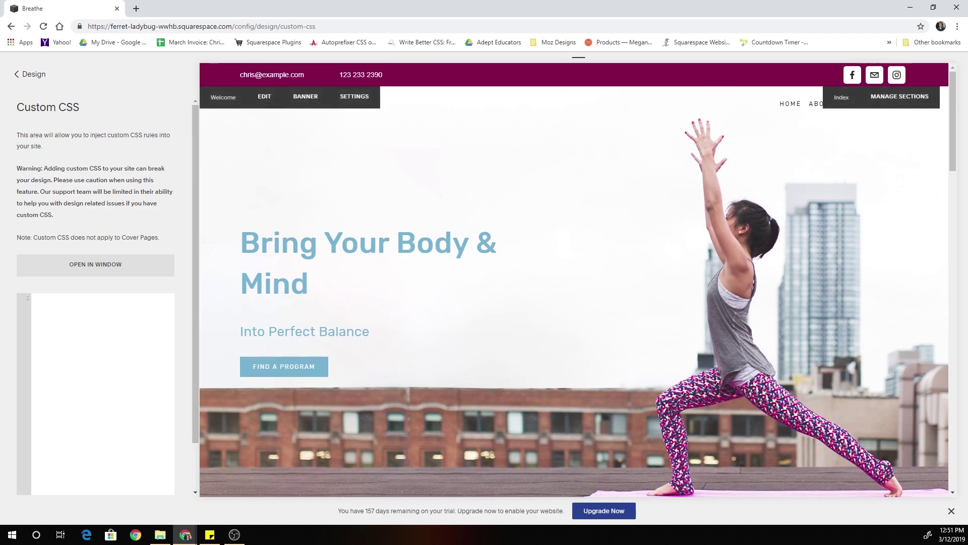
Step: Inspect the page header in Chrome DevTools and arrange the DevTools window
{"action": "right_click", "coordinate": [535, 100]}
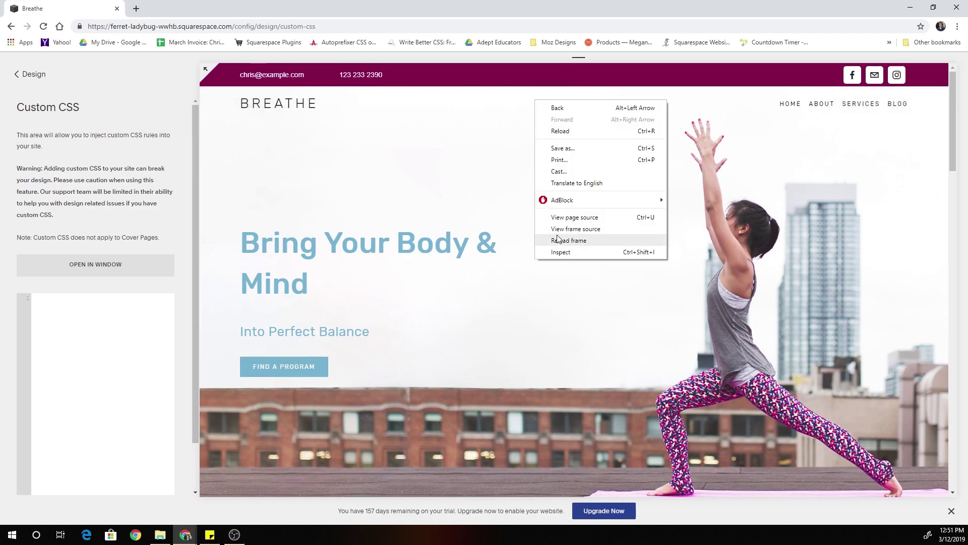
{"action": "left_click", "coordinate": [557, 250]}
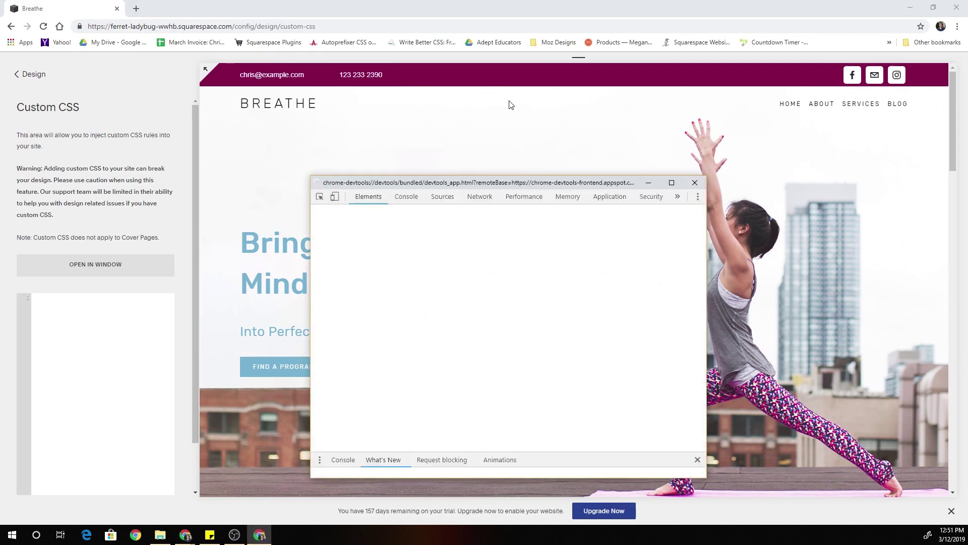
{"action": "left_click_drag", "start_coordinate": [525, 185], "coordinate": [606, 135]}
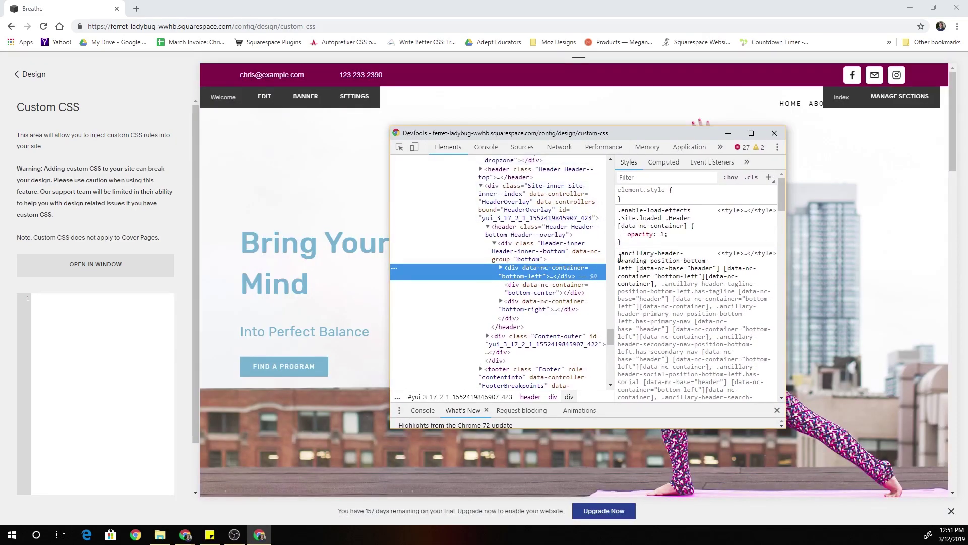
{"action": "left_click_drag", "start_coordinate": [612, 253], "coordinate": [683, 254]}
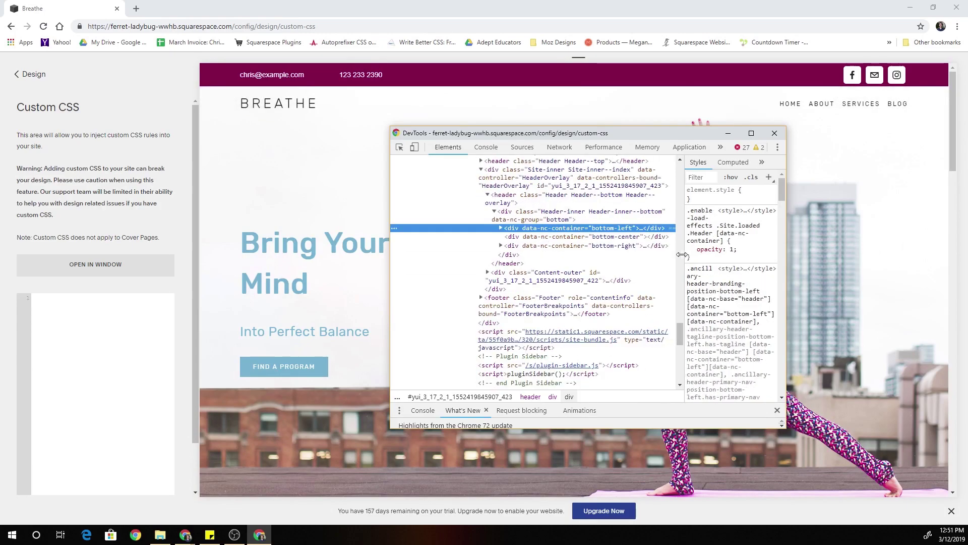
{"action": "scroll", "coordinate": [548, 220], "scroll_direction": "up", "scroll_amount": 1}
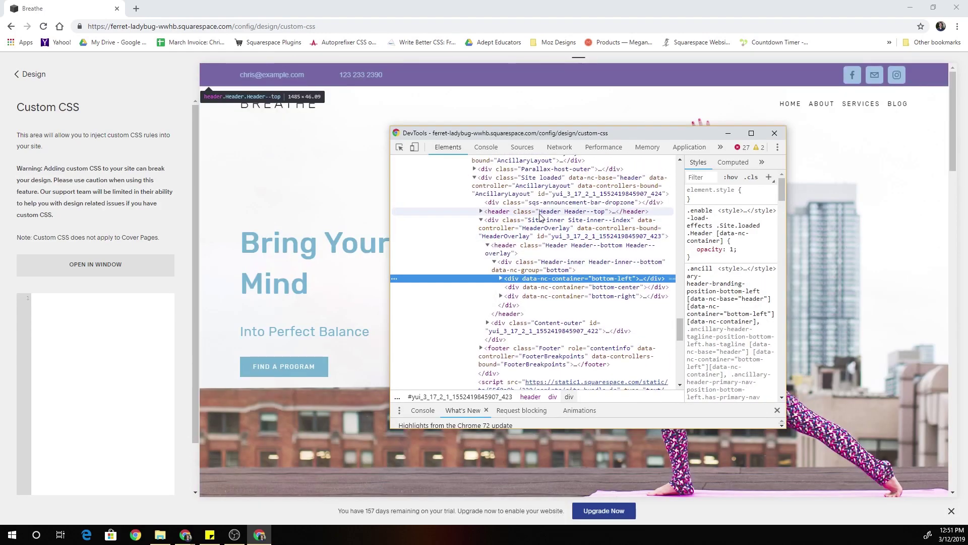
{"action": "left_click", "coordinate": [550, 212]}
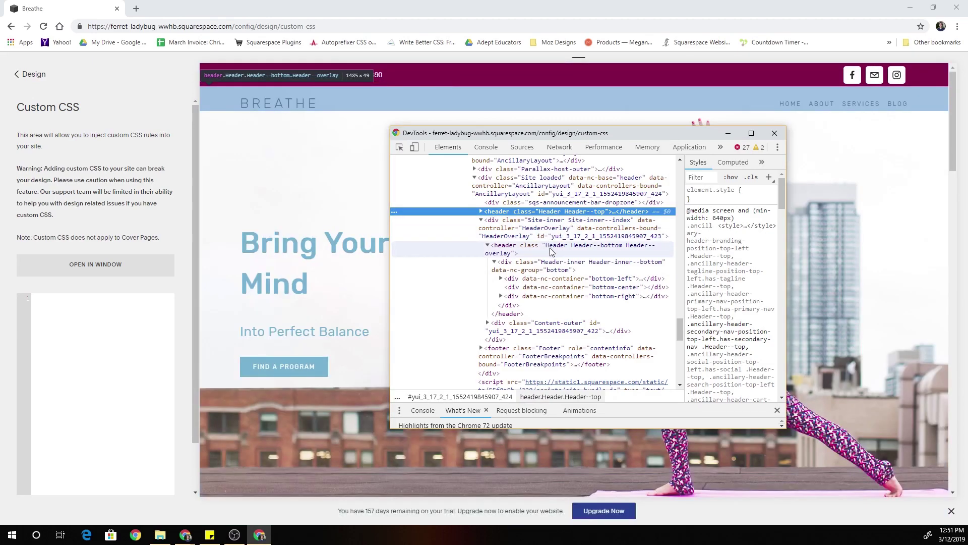
{"action": "left_click", "coordinate": [552, 249]}
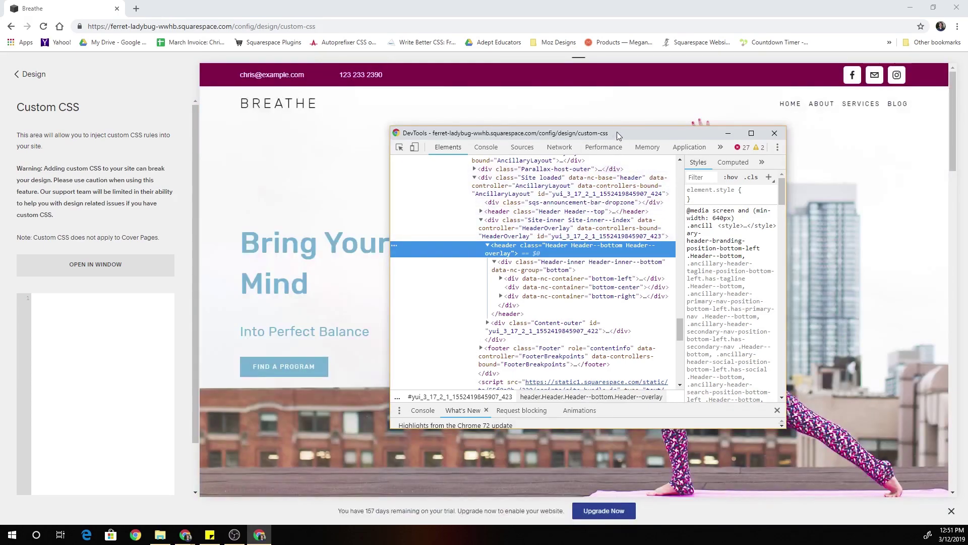
{"action": "left_click_drag", "start_coordinate": [616, 132], "coordinate": [623, 148]}
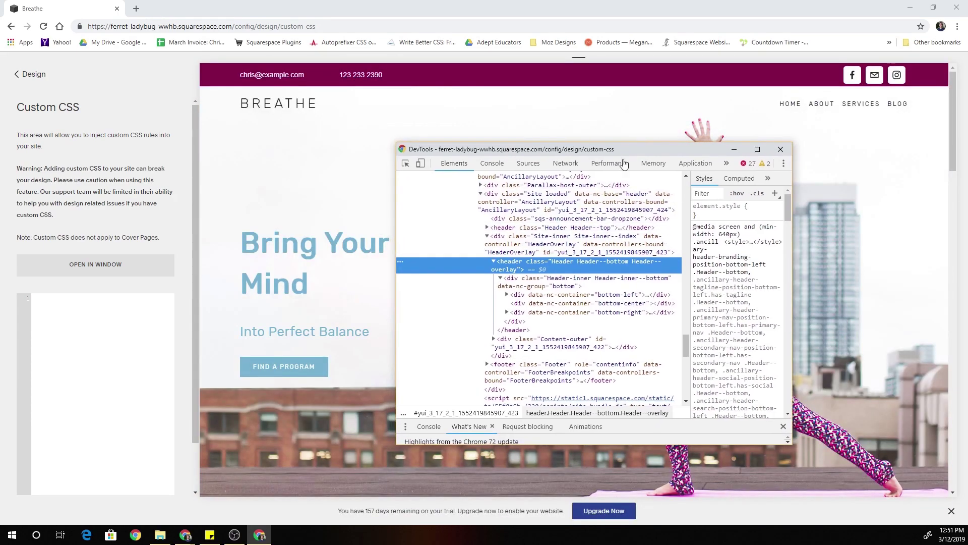
Step: Select the Header-inner--bottom div and highlight its padding-top: 20px rule in Styles
{"action": "left_click", "coordinate": [592, 281]}
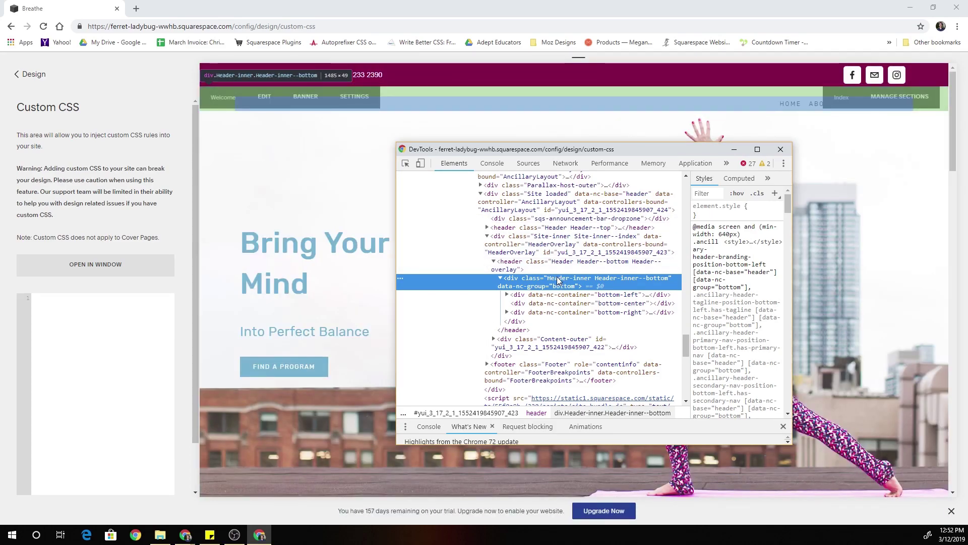
{"action": "scroll", "coordinate": [716, 273], "scroll_direction": "down", "scroll_amount": 3}
{"action": "scroll", "coordinate": [716, 273], "scroll_direction": "down", "scroll_amount": 5}
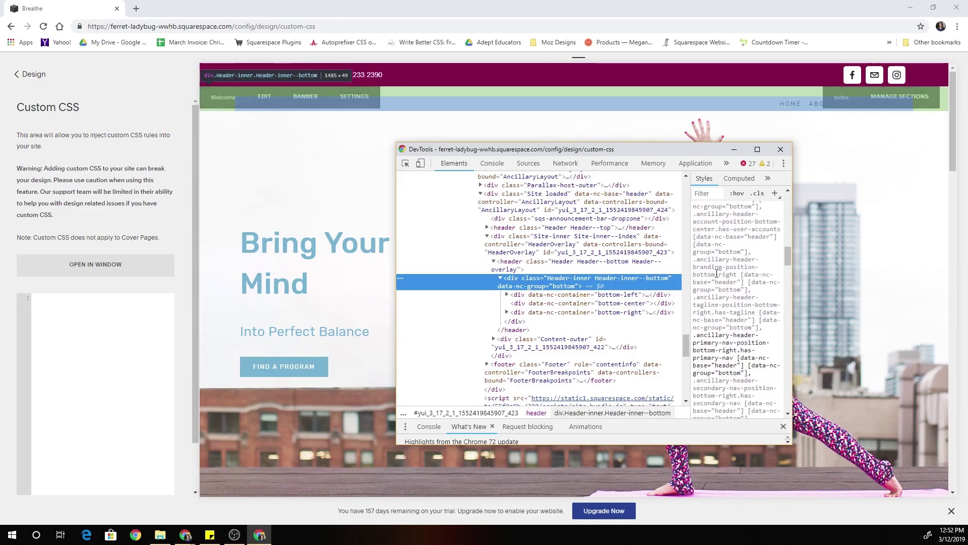
{"action": "scroll", "coordinate": [717, 272], "scroll_direction": "down", "scroll_amount": 5}
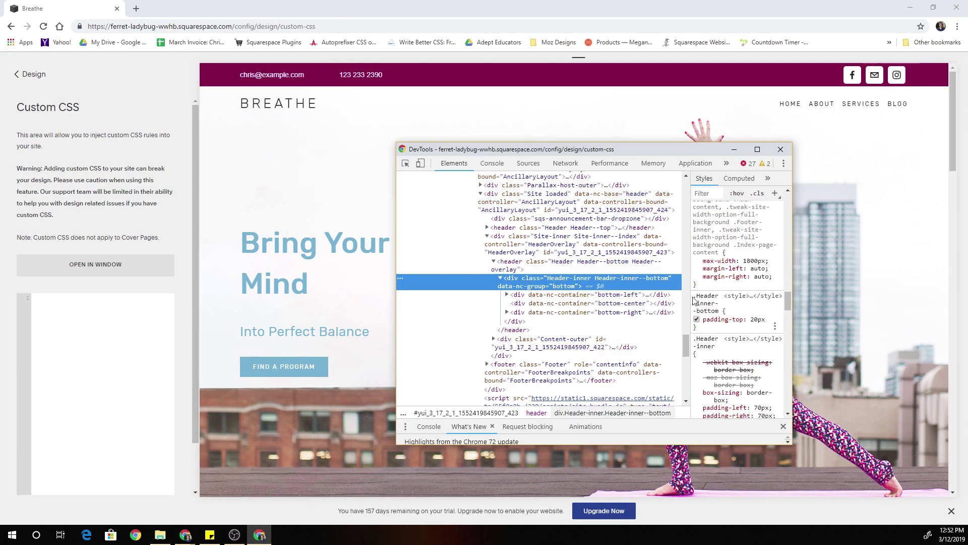
{"action": "left_click_drag", "start_coordinate": [690, 300], "coordinate": [658, 297]}
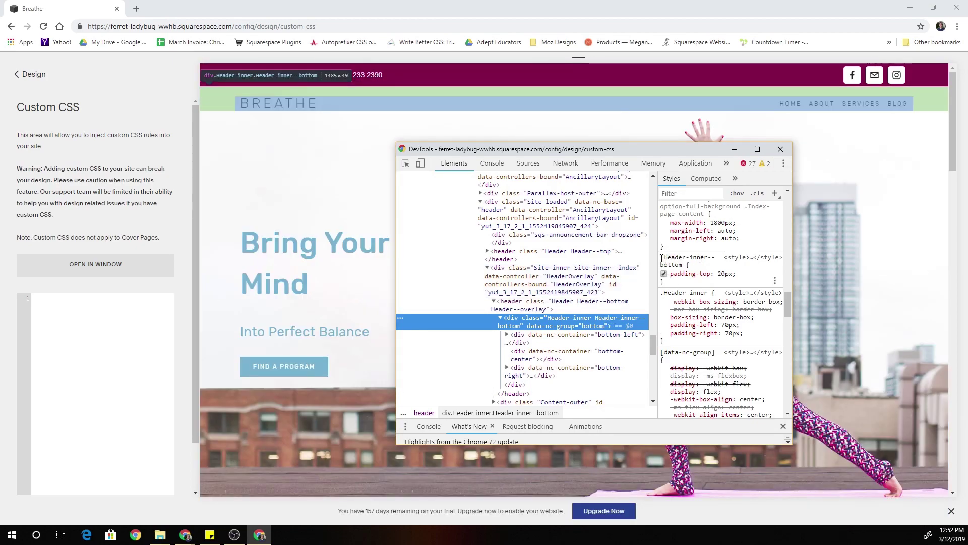
{"action": "left_click_drag", "start_coordinate": [662, 257], "coordinate": [679, 286]}
{"action": "key", "text": "ctrl+c"}
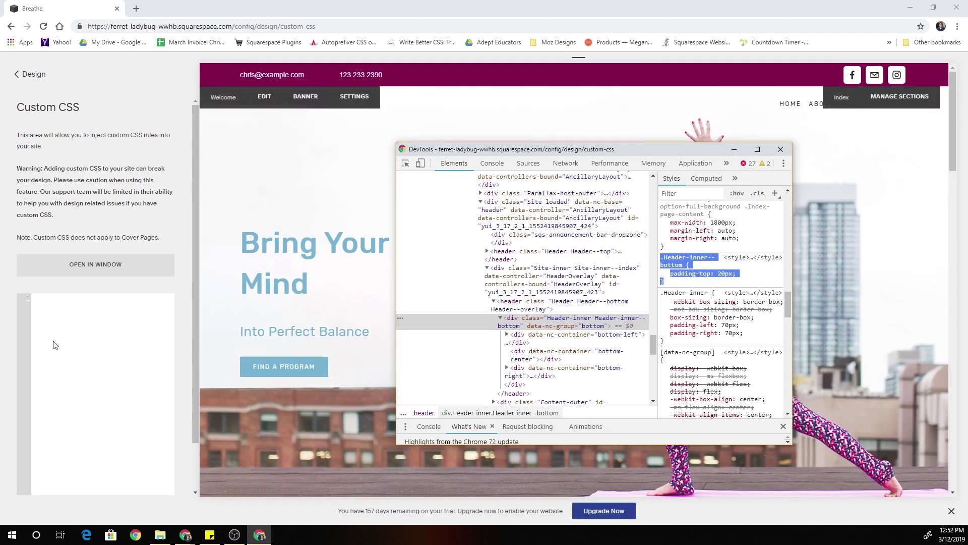
Step: Paste the .Header-inner--bottom rule into Custom CSS as padding-bottom: 20px and save
{"action": "left_click", "coordinate": [42, 301]}
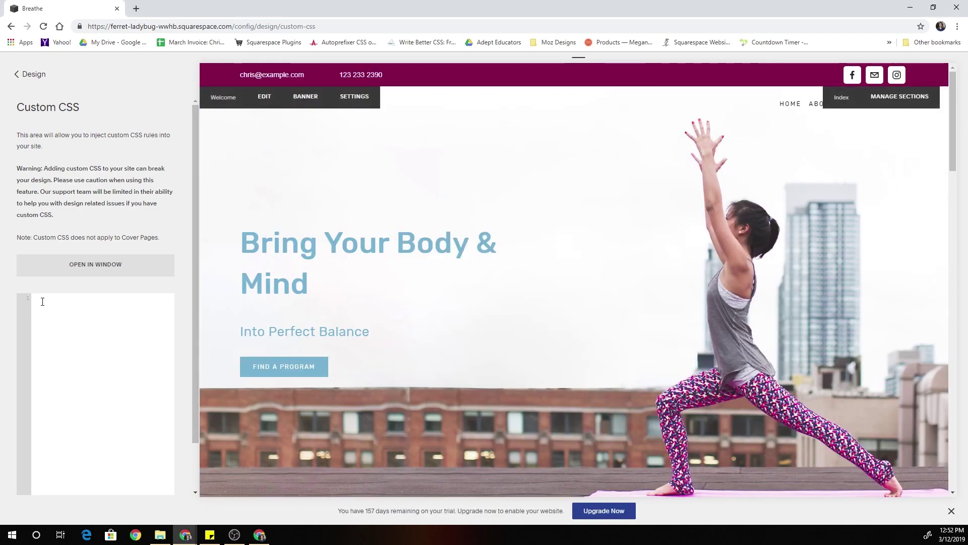
{"action": "key", "text": "ctrl+v"}
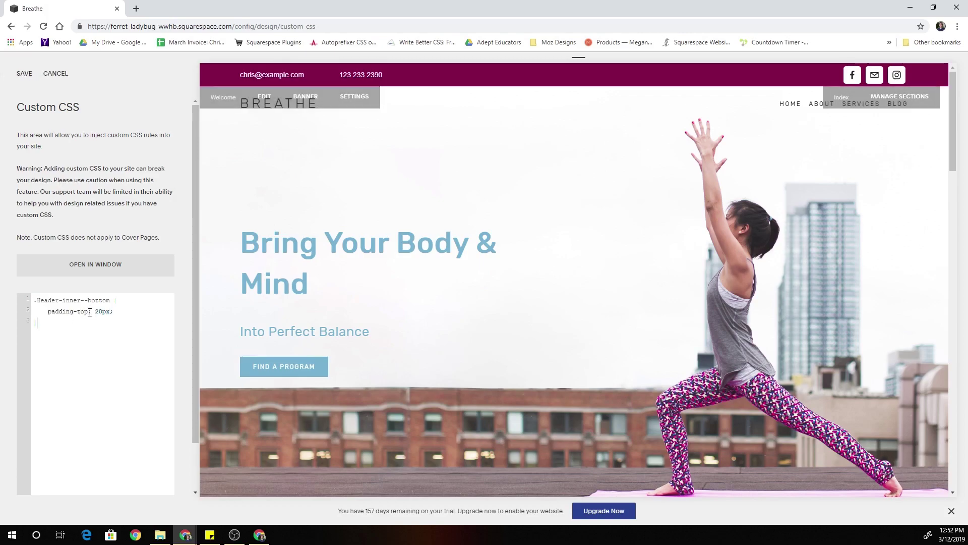
{"action": "type", "text": "bottom"}
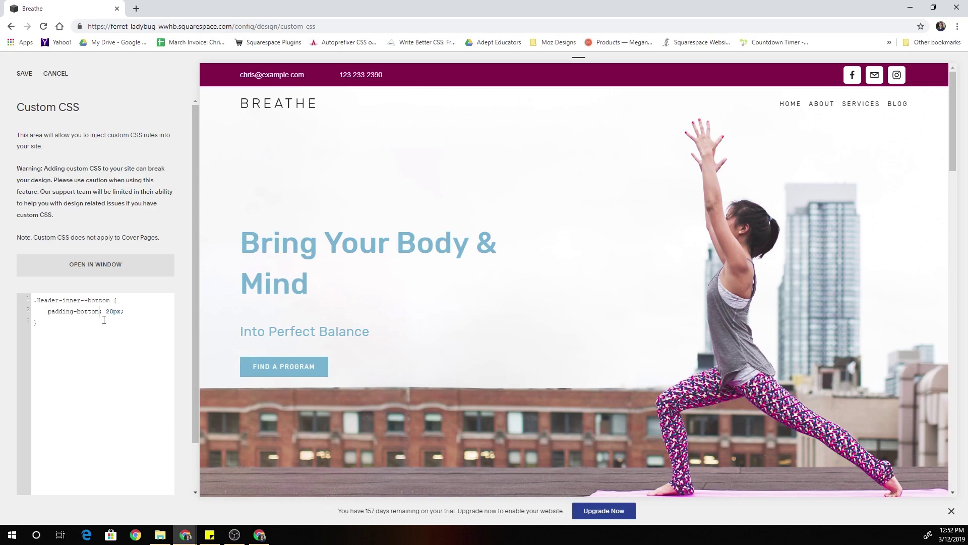
{"action": "left_click", "coordinate": [20, 75]}
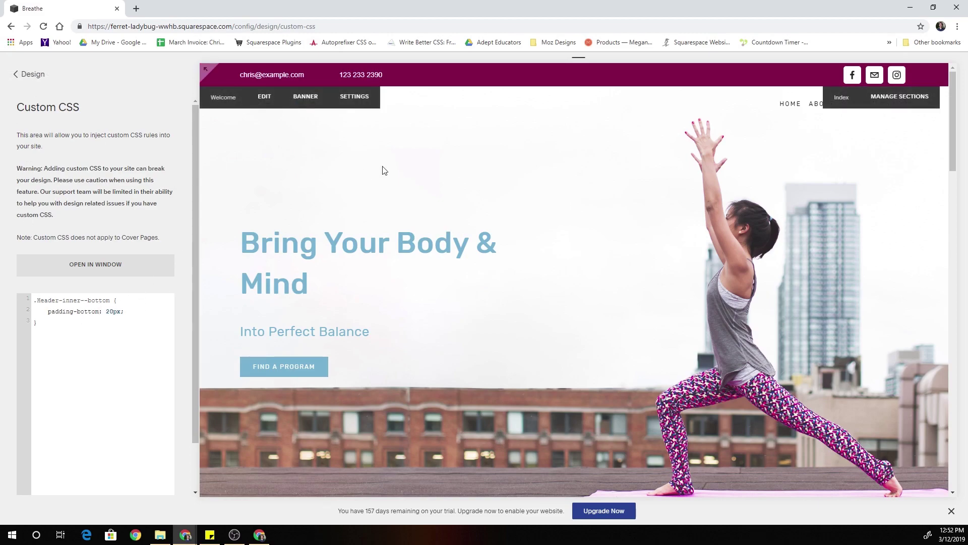
Step: Inspect Header-inner, add background-color: #fff to the rule, and preview full-window
{"action": "right_click", "coordinate": [471, 104]}
{"action": "left_click", "coordinate": [505, 255]}
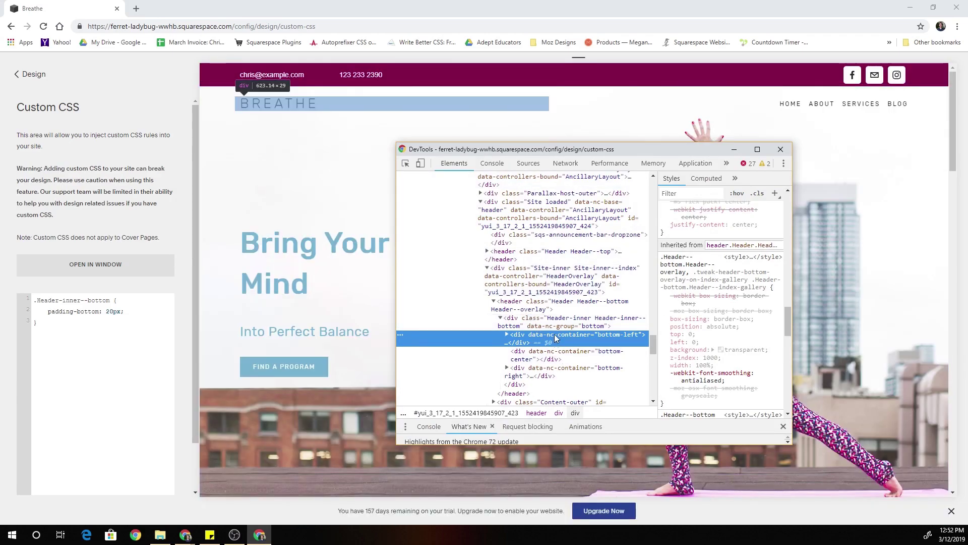
{"action": "left_click", "coordinate": [563, 325]}
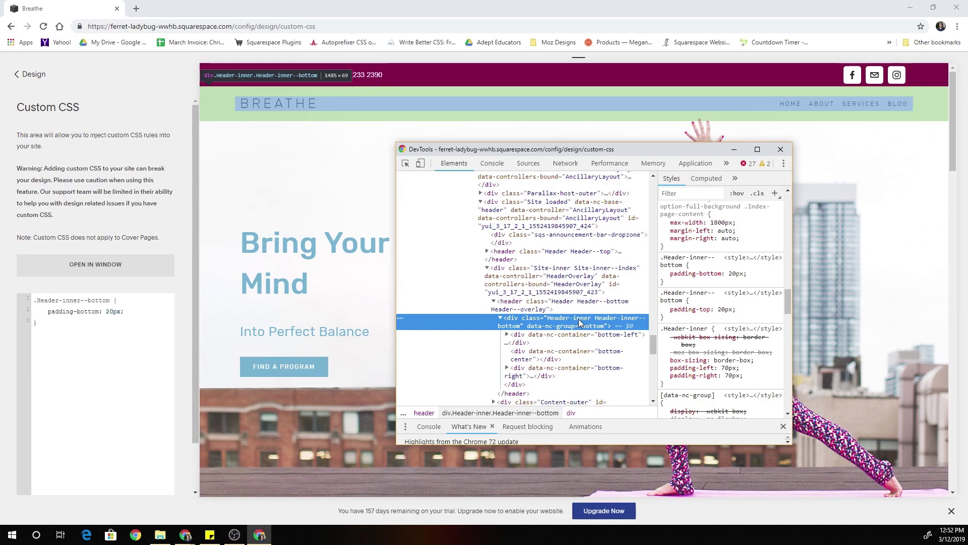
{"action": "left_click", "coordinate": [143, 312]}
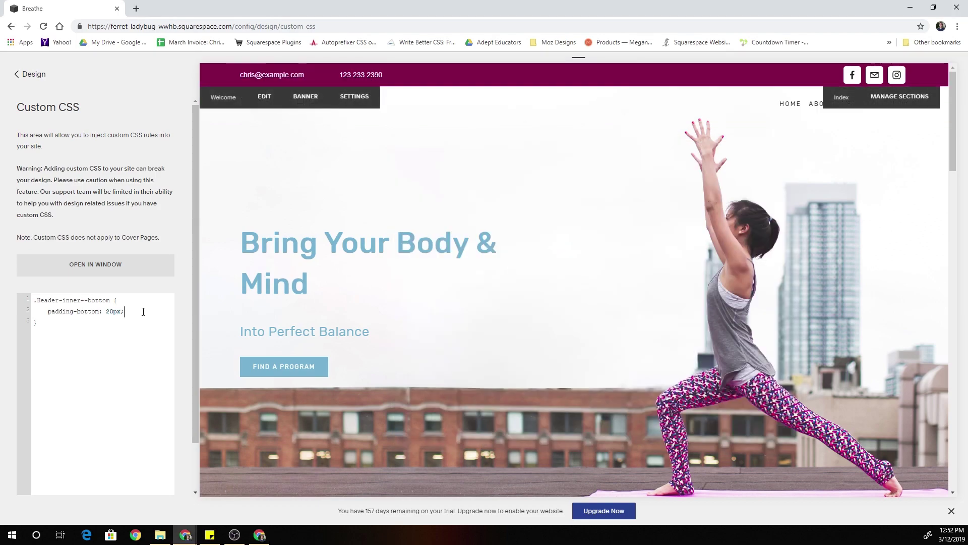
{"action": "key", "text": "Return"}
{"action": "type", "text": "bac"}
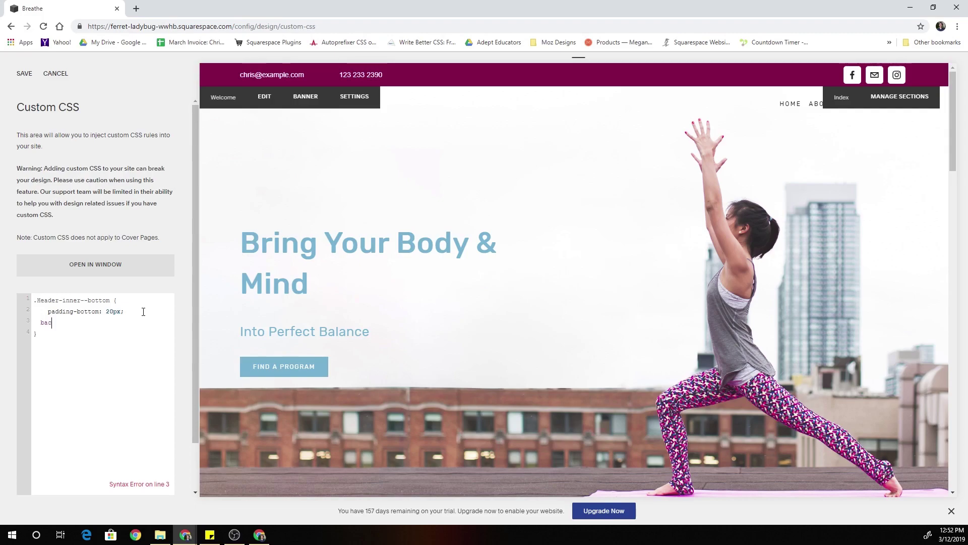
{"action": "type", "text": "kground-color: #fff;"}
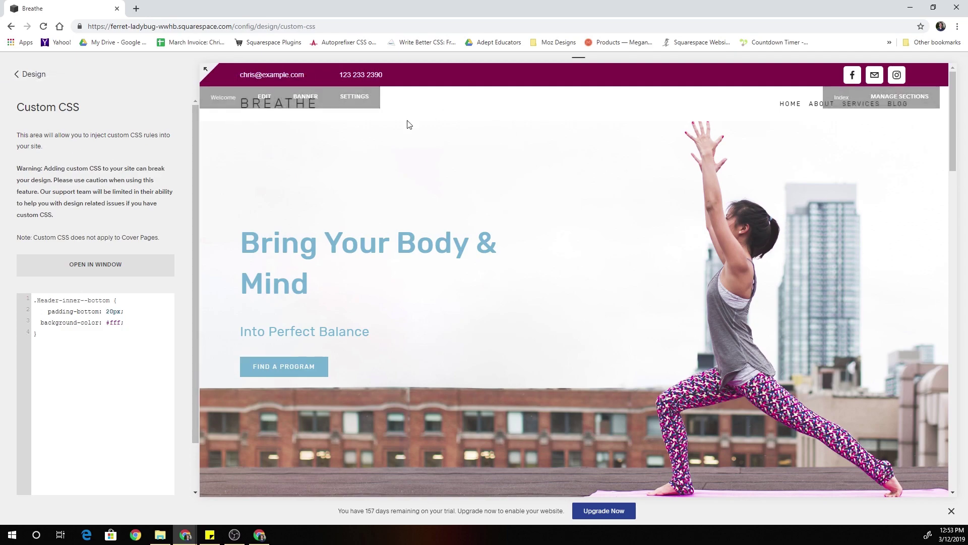
{"action": "left_click", "coordinate": [206, 70]}
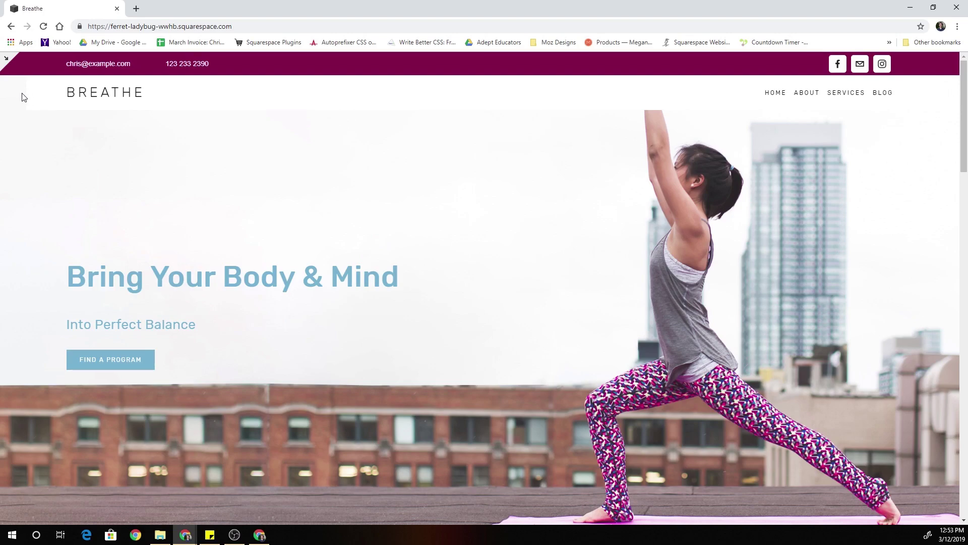
Step: Reopen the full-window preview and inspect the header's Header-inner element in DevTools
{"action": "left_click", "coordinate": [7, 61]}
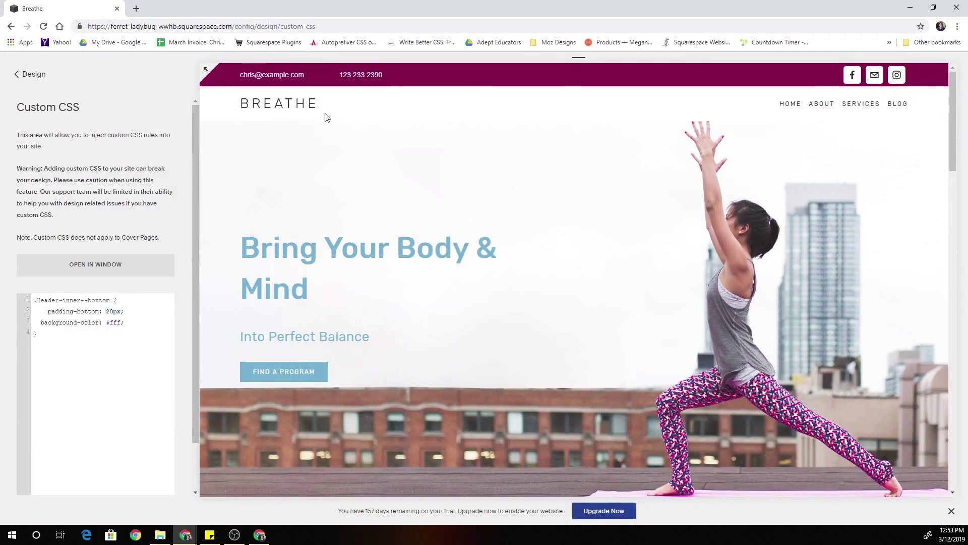
{"action": "left_click", "coordinate": [205, 68]}
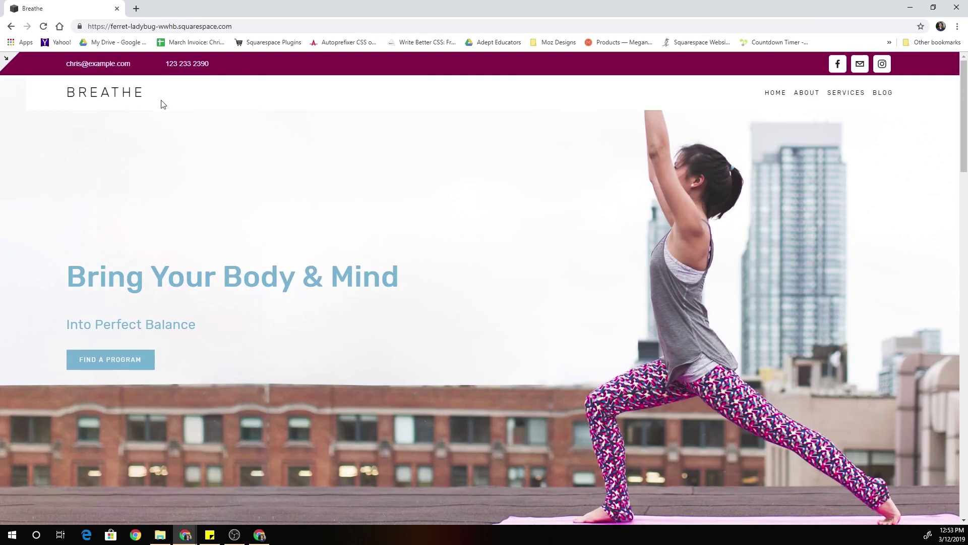
{"action": "right_click", "coordinate": [184, 96]}
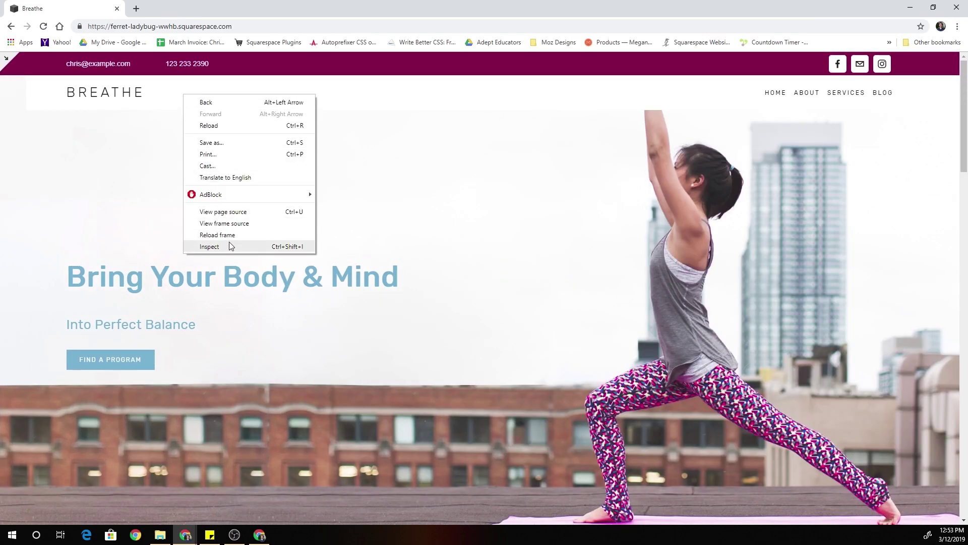
{"action": "left_click", "coordinate": [232, 246]}
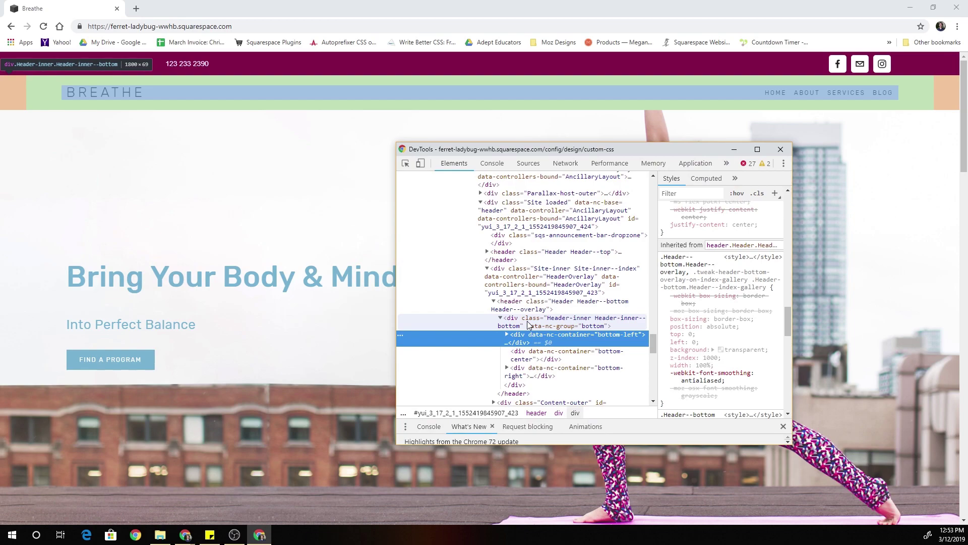
{"action": "left_click", "coordinate": [528, 324]}
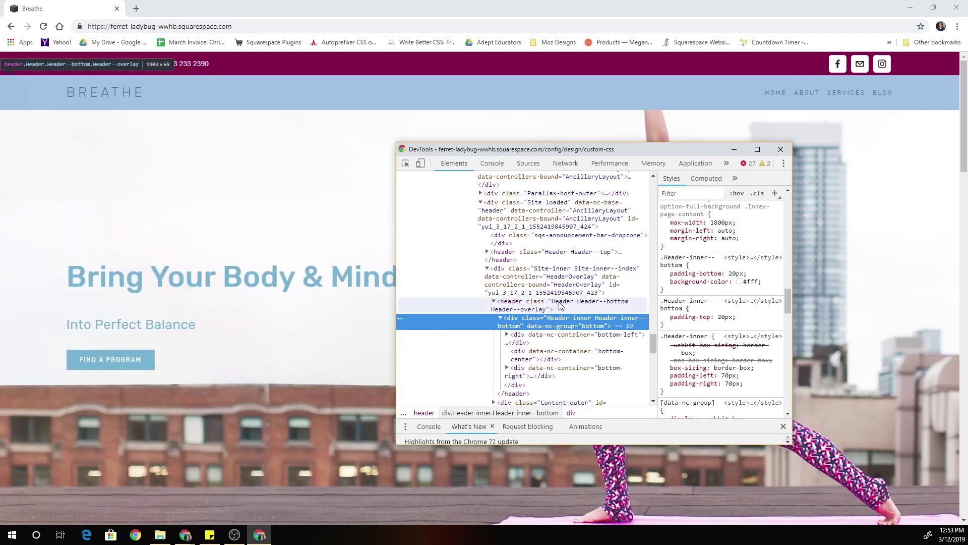
Step: Delete the Header--bottom class from the outer header element to test it, then exit preview
{"action": "left_click", "coordinate": [560, 306]}
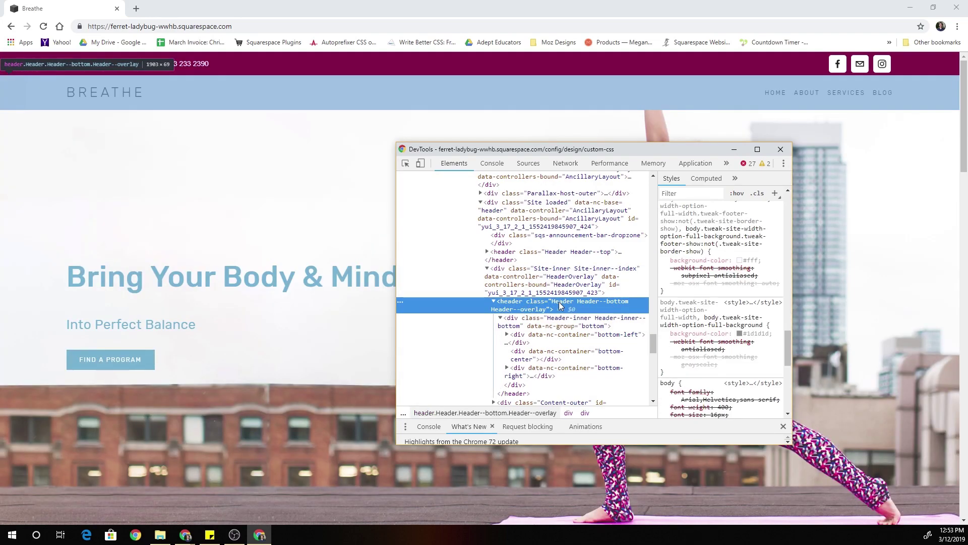
{"action": "double_click", "coordinate": [599, 303]}
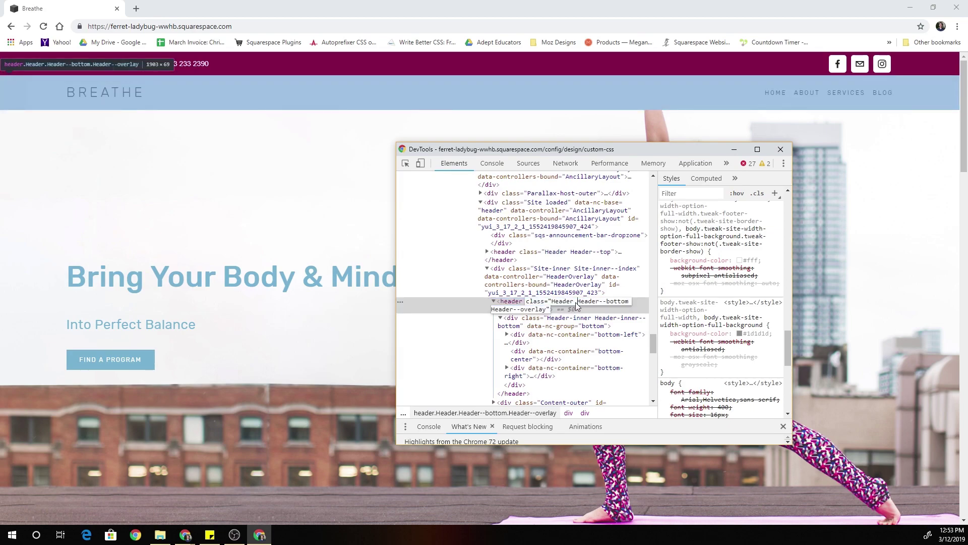
{"action": "left_click_drag", "start_coordinate": [579, 303], "coordinate": [630, 306]}
{"action": "key", "text": "ctrl+c"}
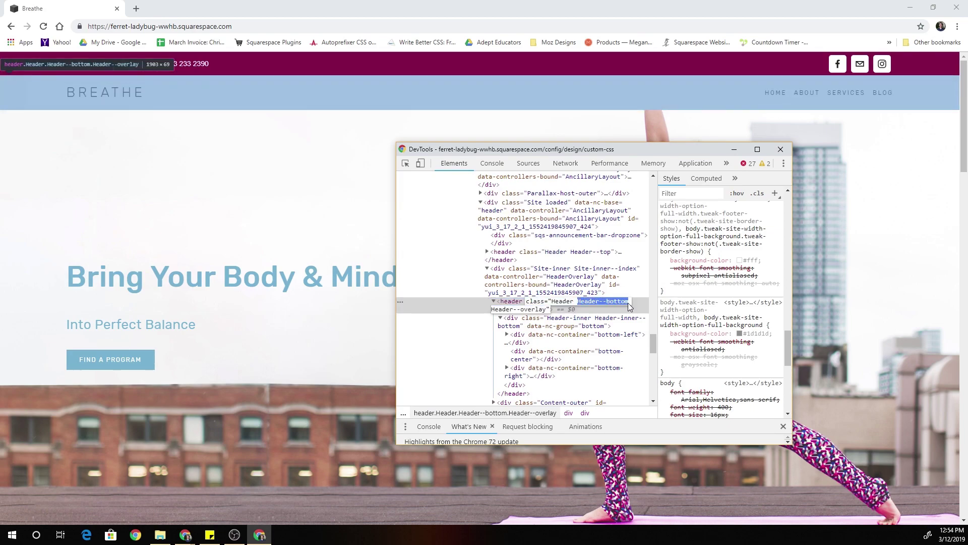
{"action": "key", "text": "Delete"}
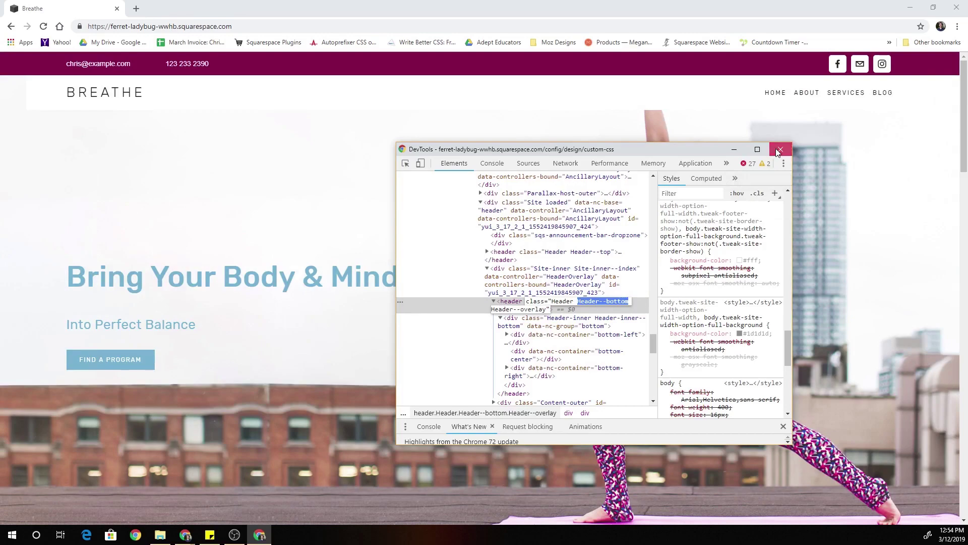
{"action": "left_click", "coordinate": [781, 150]}
{"action": "left_click", "coordinate": [4, 61]}
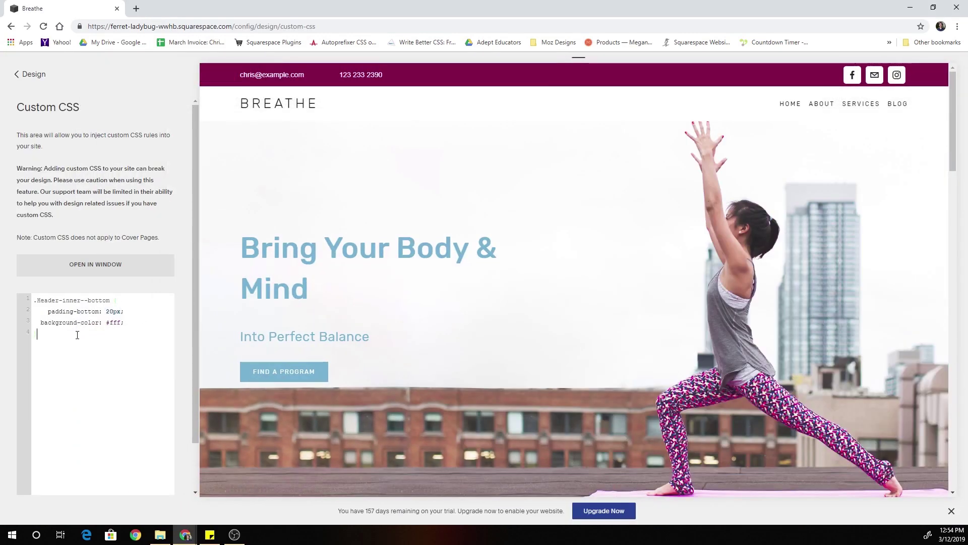
Step: Add a .Header--bottom rule, move background-color: #fff into it, save, and preview
{"action": "left_click", "coordinate": [78, 335]}
{"action": "key", "text": "Return"}
{"action": "key", "text": "Return"}
{"action": "type", "text": "."}
{"action": "key", "text": "ctrl+v"}
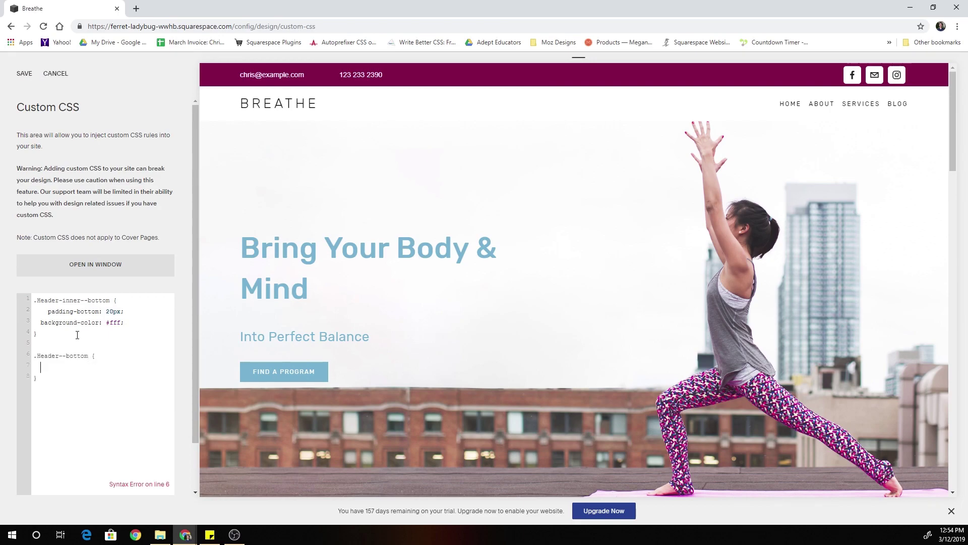
{"action": "left_click_drag", "start_coordinate": [125, 323], "coordinate": [30, 329]}
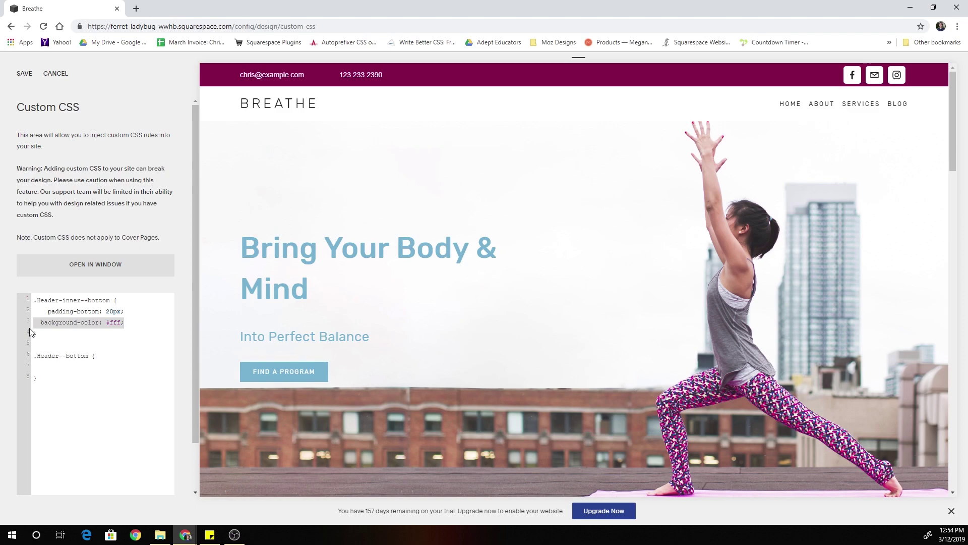
{"action": "key", "text": "ctrl+x"}
{"action": "left_click", "coordinate": [52, 370]}
{"action": "key", "text": "ctrl+v"}
{"action": "left_click", "coordinate": [25, 74]}
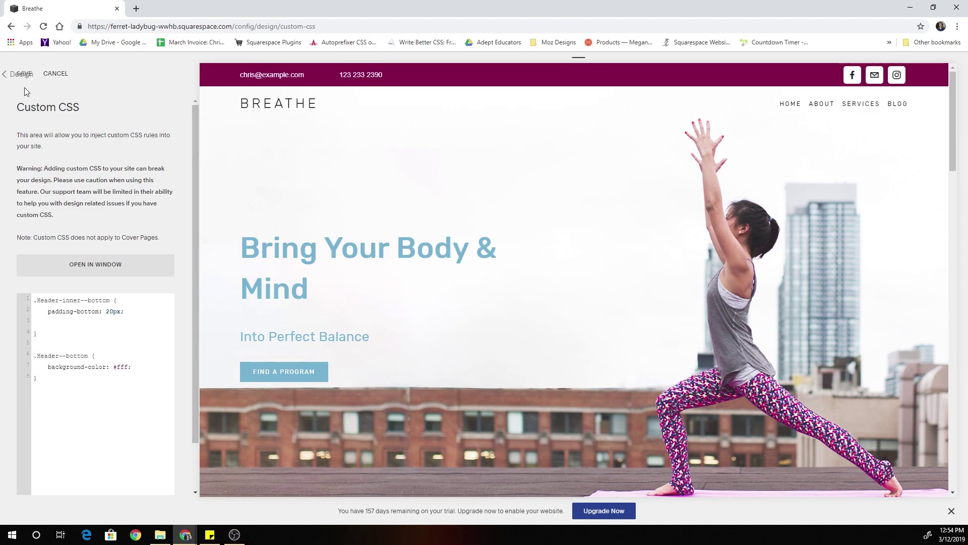
{"action": "left_click", "coordinate": [214, 74]}
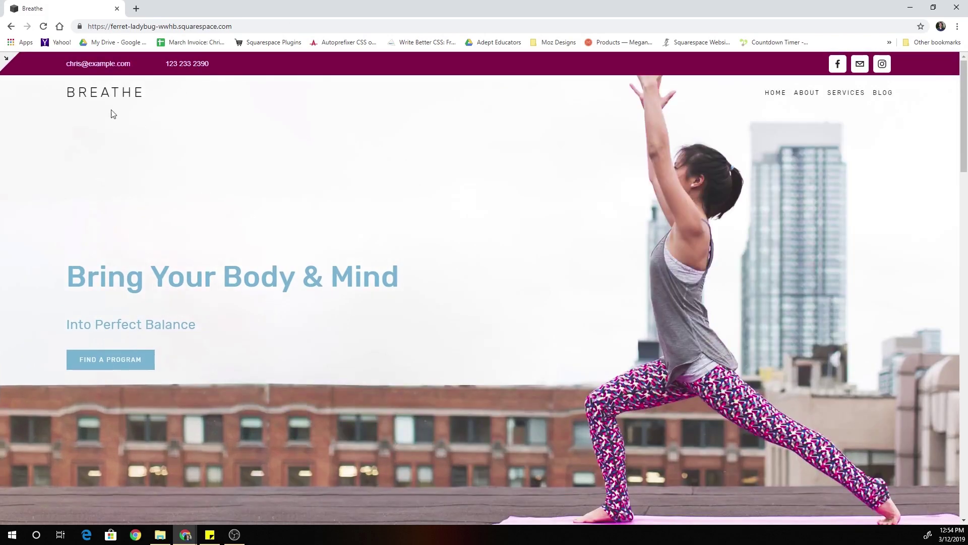
{"action": "left_click", "coordinate": [6, 58]}
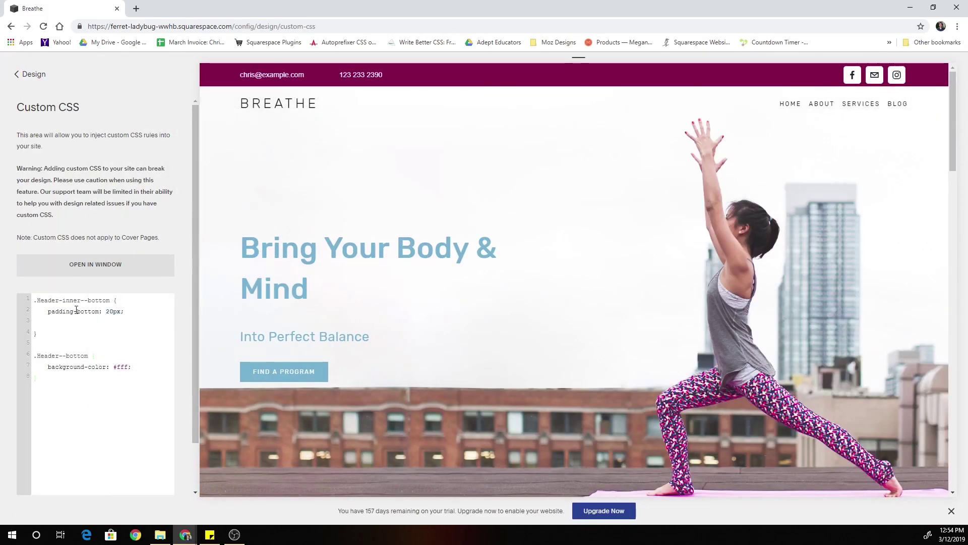
Step: Inspect the outer header element in DevTools and browse its style rules
{"action": "right_click", "coordinate": [449, 100]}
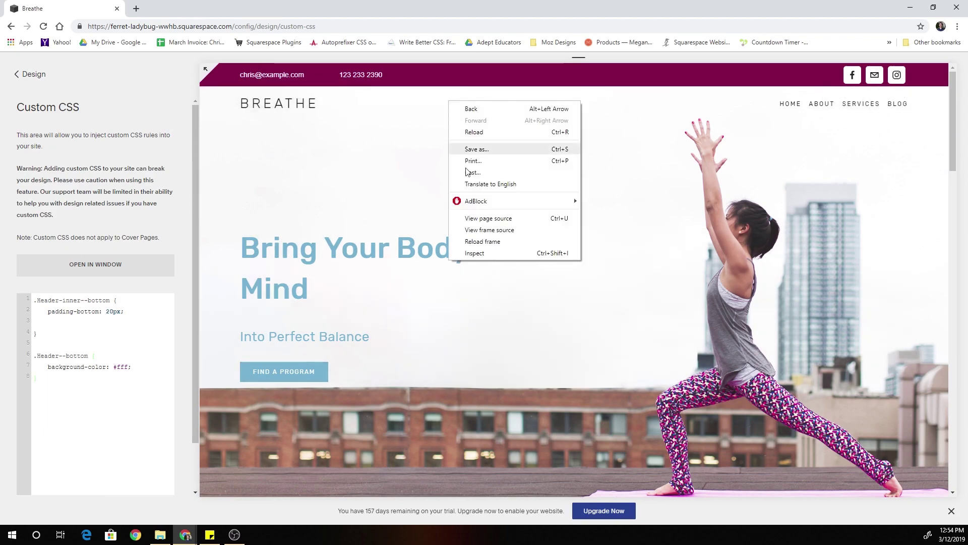
{"action": "left_click", "coordinate": [483, 252]}
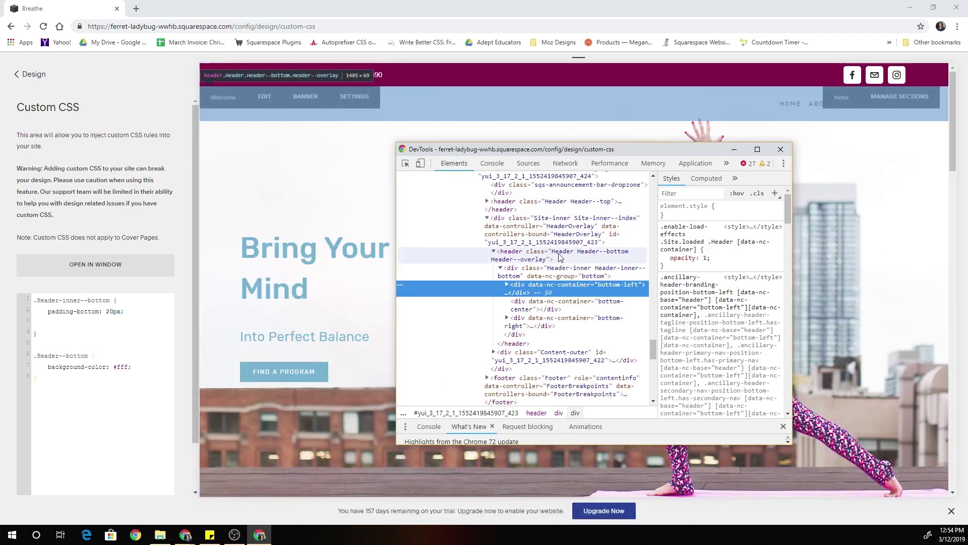
{"action": "left_click", "coordinate": [560, 258]}
{"action": "scroll", "coordinate": [709, 267], "scroll_direction": "down", "scroll_amount": 5}
{"action": "scroll", "coordinate": [709, 267], "scroll_direction": "down", "scroll_amount": 6}
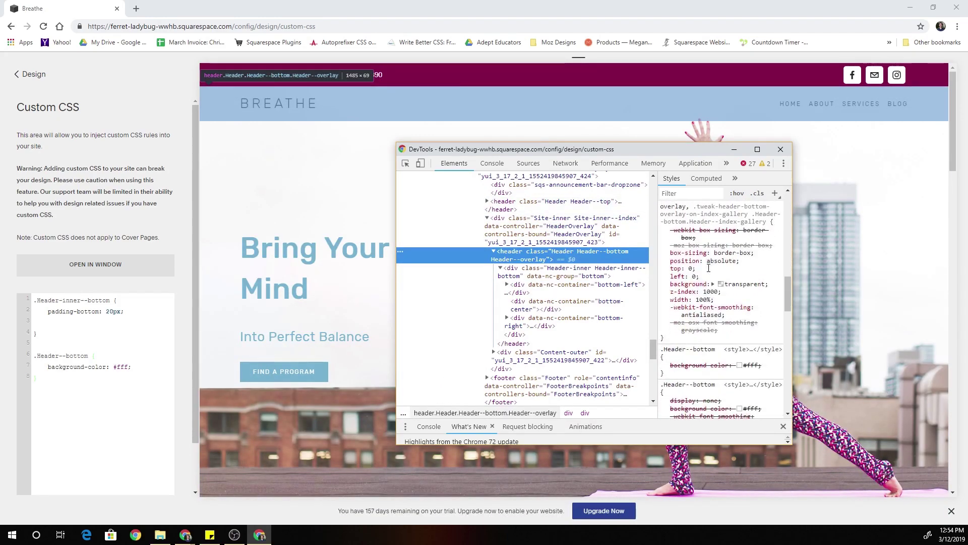
{"action": "scroll", "coordinate": [708, 268], "scroll_direction": "up", "scroll_amount": 2}
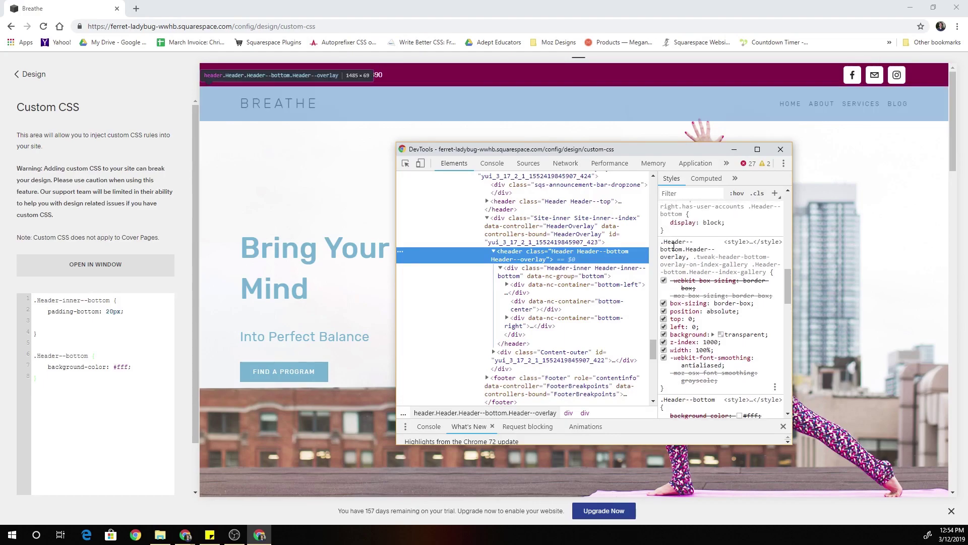
{"action": "scroll", "coordinate": [662, 241], "scroll_direction": "down", "scroll_amount": 5}
{"action": "scroll", "coordinate": [663, 245], "scroll_direction": "up", "scroll_amount": 3}
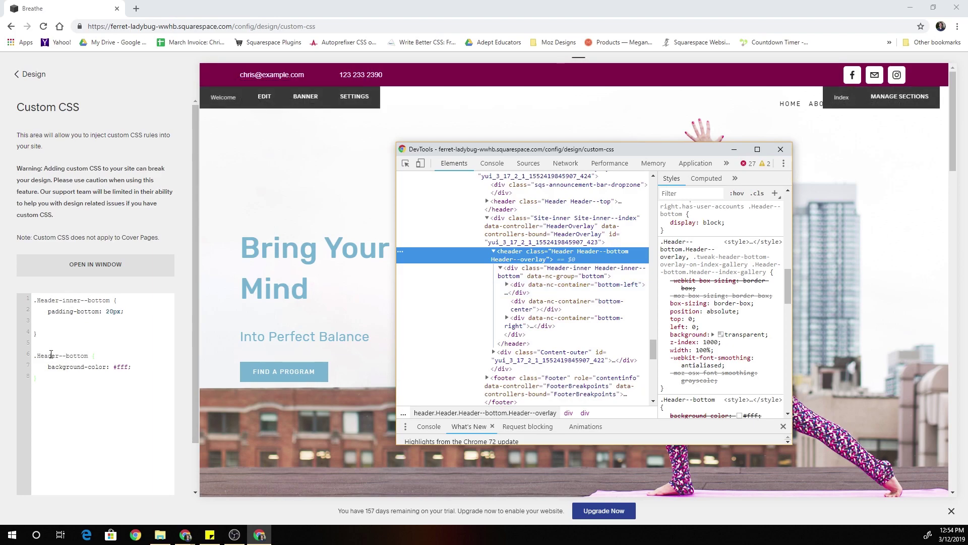
Step: Copy the .Header--bottom.Header--overlay selector from DevTools and select .Header--bottom on line 6
{"action": "left_click", "coordinate": [87, 356]}
{"action": "left_click_drag", "start_coordinate": [87, 356], "coordinate": [33, 356]}
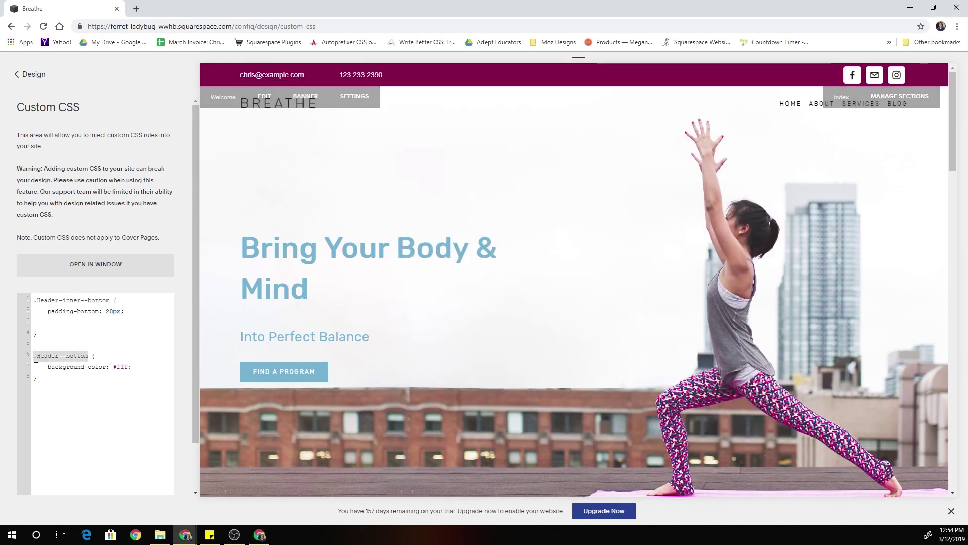
{"action": "left_click", "coordinate": [51, 355]}
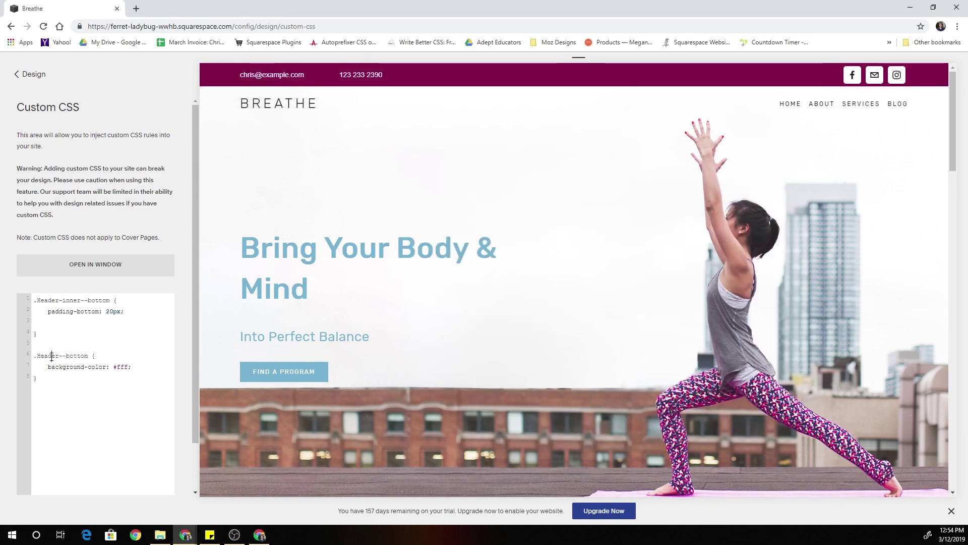
{"action": "left_click", "coordinate": [239, 538]}
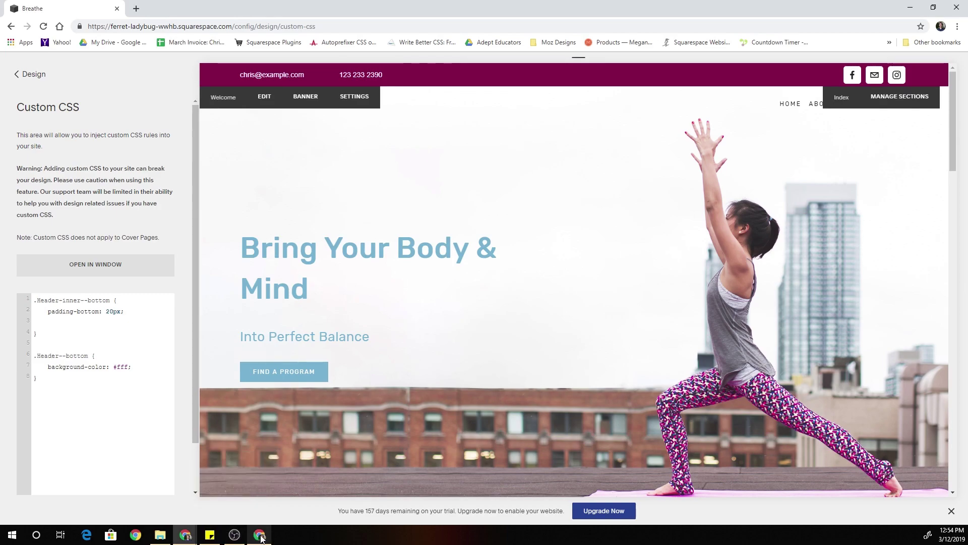
{"action": "left_click", "coordinate": [258, 536]}
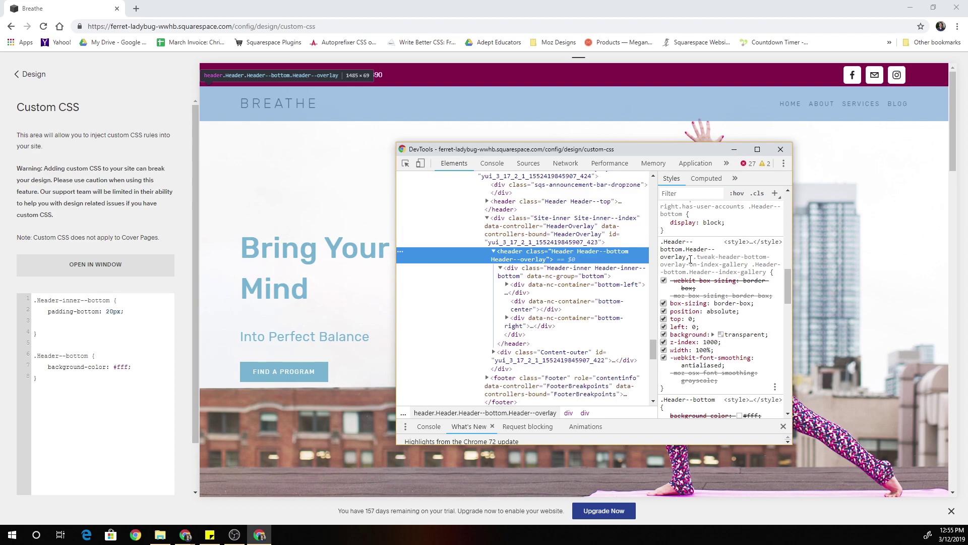
{"action": "left_click_drag", "start_coordinate": [687, 257], "coordinate": [661, 244]}
{"action": "key", "text": "ctrl+c"}
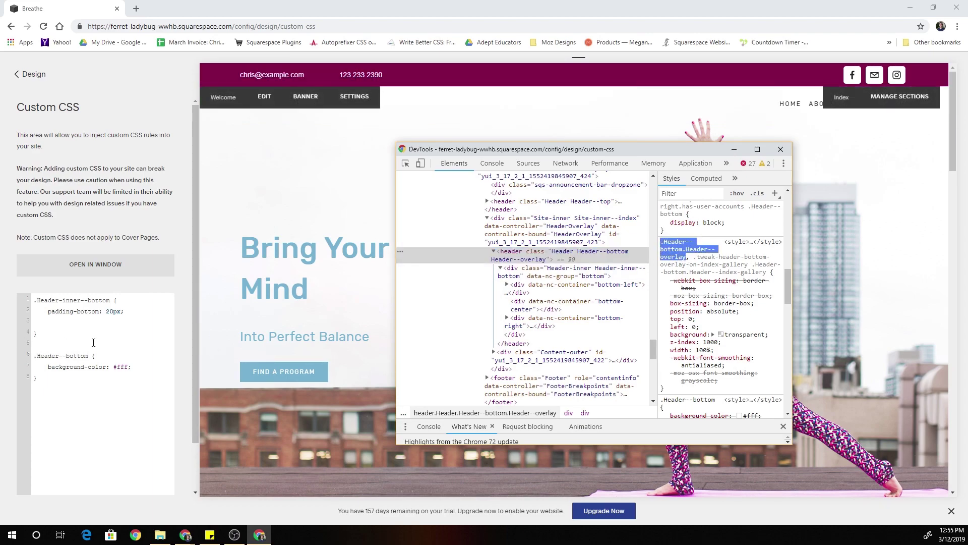
{"action": "left_click_drag", "start_coordinate": [93, 358], "coordinate": [24, 358]}
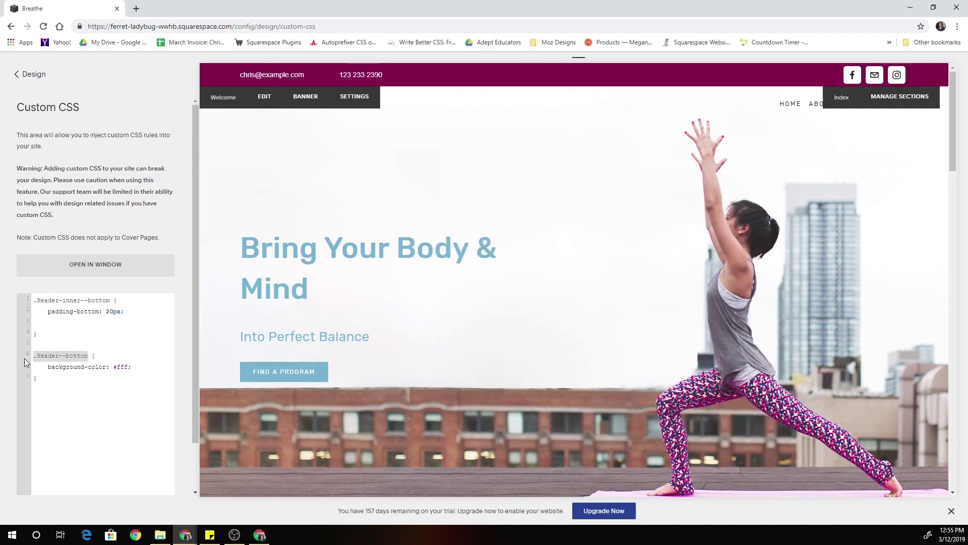
Step: Replace .Header--bottom on line 6 with .Header--bottom.Header--overlay, save, and preview full screen
{"action": "key", "text": "ctrl+v"}
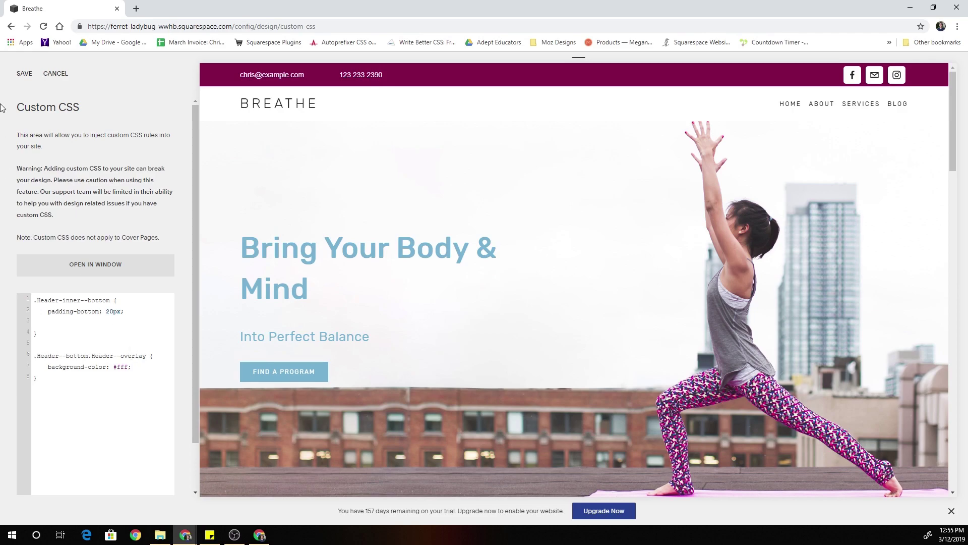
{"action": "left_click", "coordinate": [23, 74]}
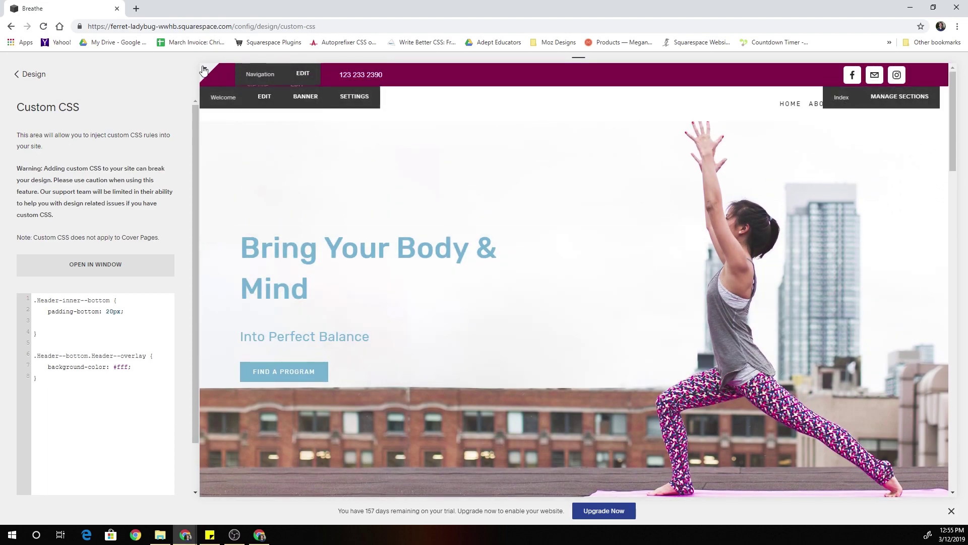
{"action": "key", "text": "Escape"}
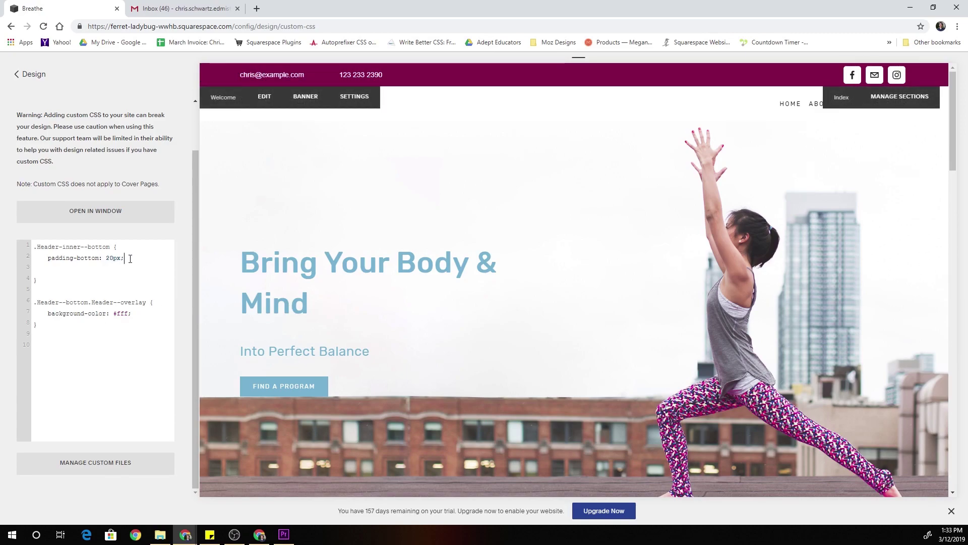
Step: Duplicate the padding-bottom declaration as padding-top and change both values from 20px to 30px
{"action": "left_click_drag", "start_coordinate": [130, 259], "coordinate": [48, 258]}
{"action": "key", "text": "ctrl+c"}
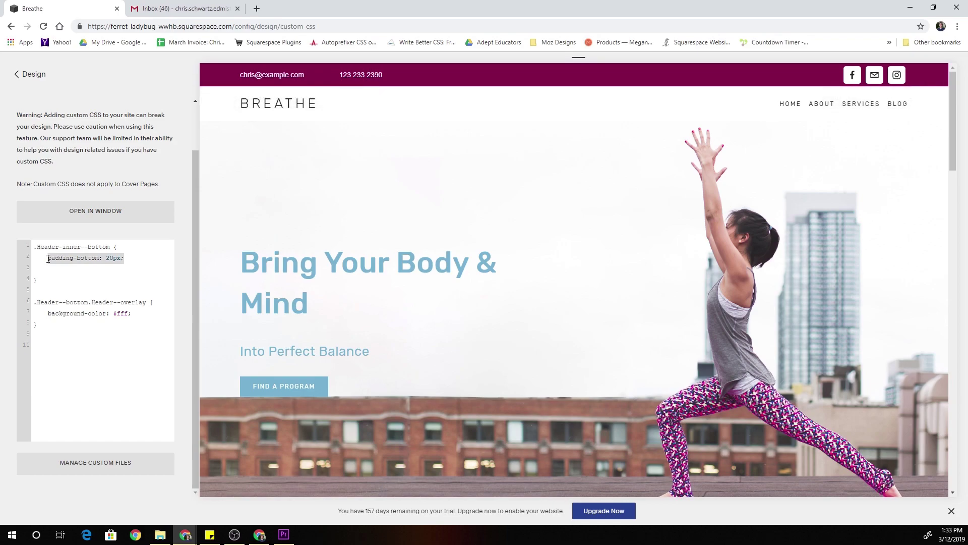
{"action": "left_click", "coordinate": [131, 258]}
{"action": "key", "text": "Return"}
{"action": "key", "text": "ctrl+v"}
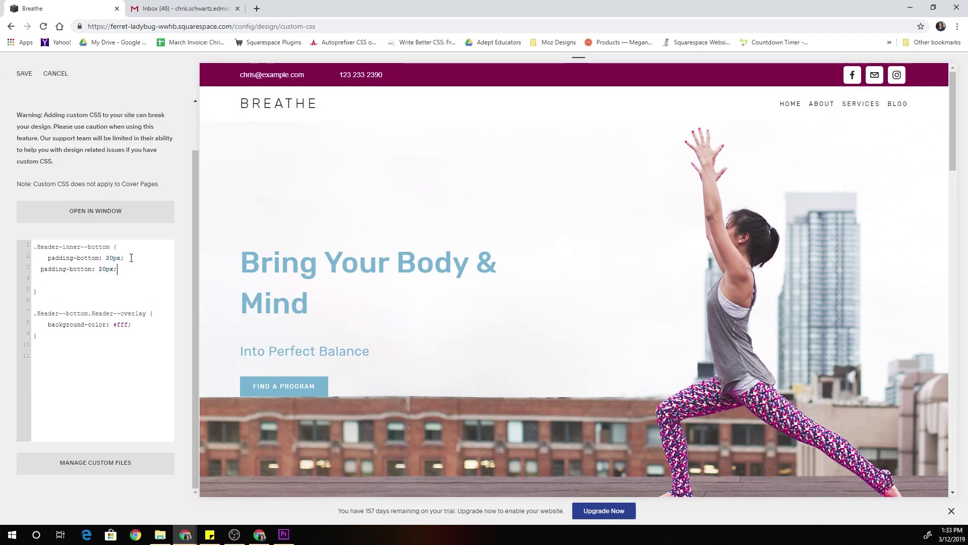
{"action": "double_click", "coordinate": [71, 270]}
{"action": "type", "text": "top"}
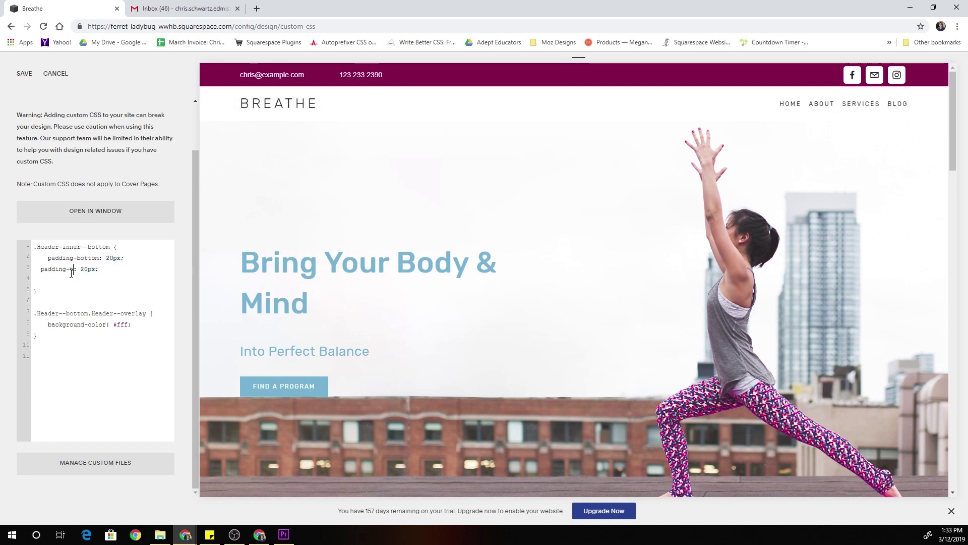
{"action": "key", "text": "End"}
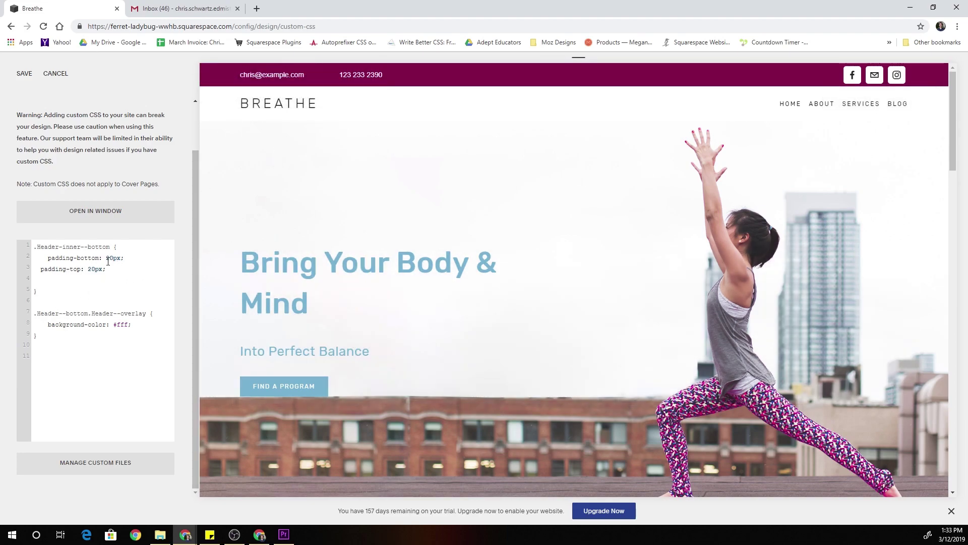
{"action": "left_click", "coordinate": [108, 258]}
{"action": "type", "text": "3"}
{"action": "left_click", "coordinate": [89, 269]}
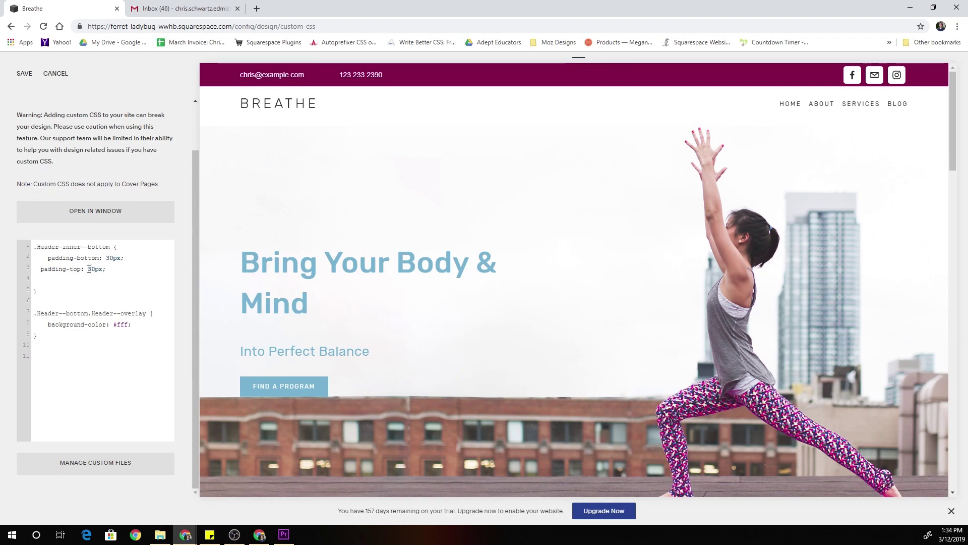
{"action": "key", "text": "Delete"}
{"action": "type", "text": "3"}
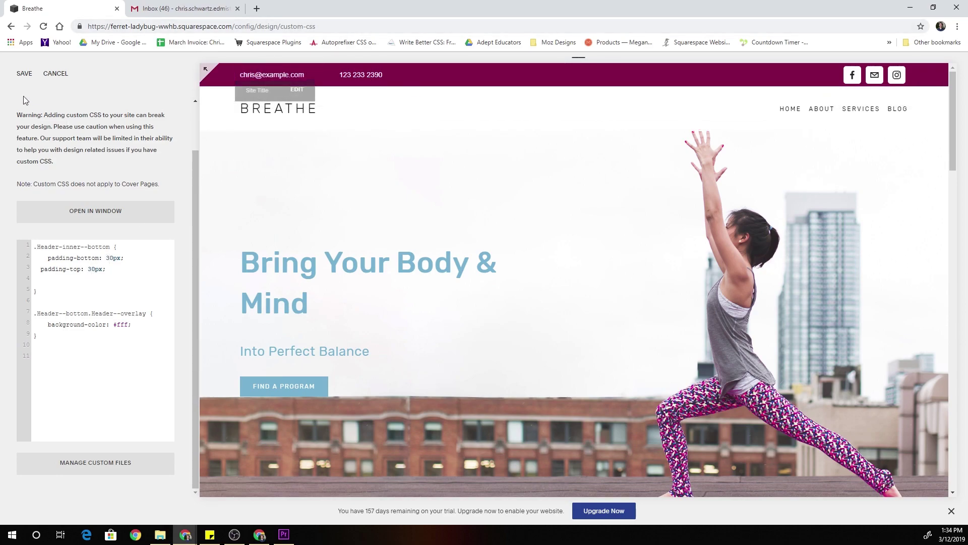
Step: Save the custom CSS and re-indent all of it with Shift+Tab
{"action": "left_click", "coordinate": [24, 73]}
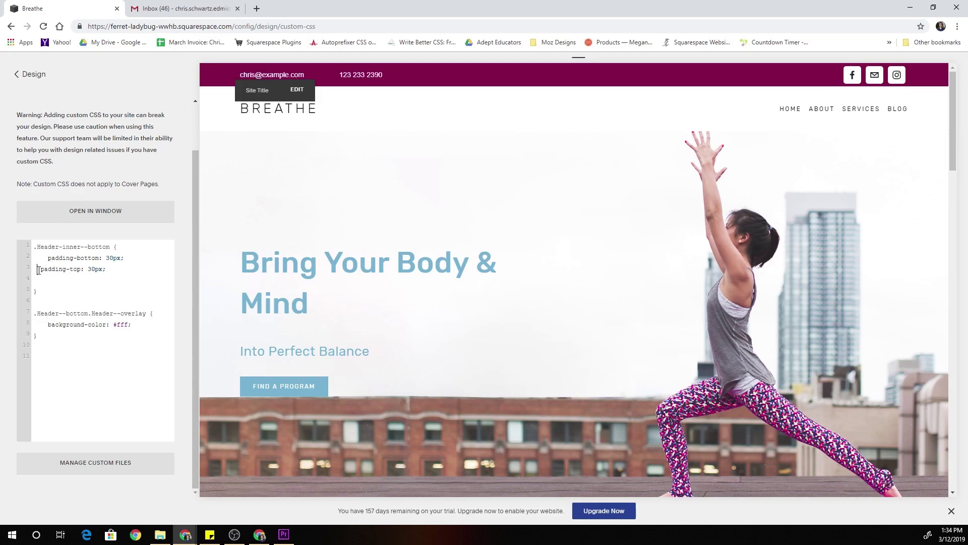
{"action": "left_click", "coordinate": [108, 270]}
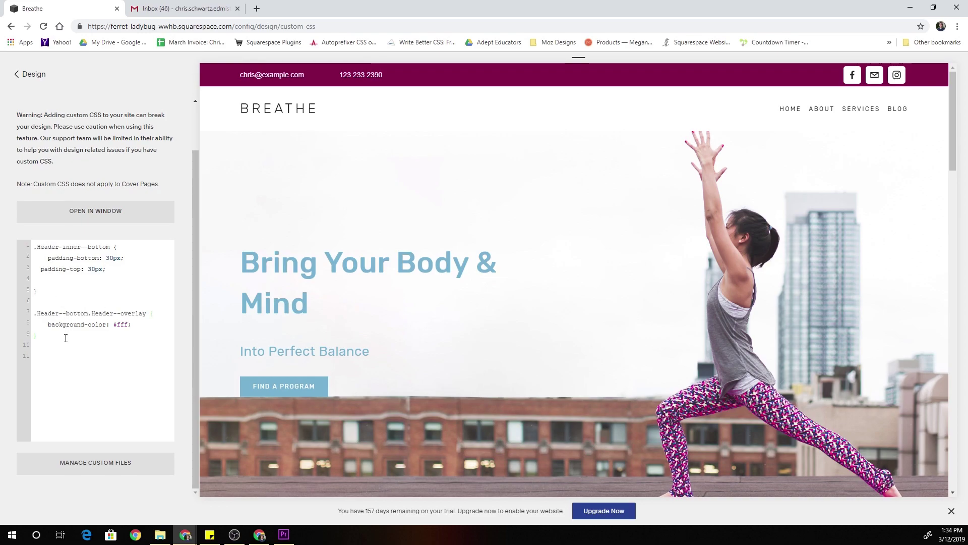
{"action": "key", "text": "ctrl+a"}
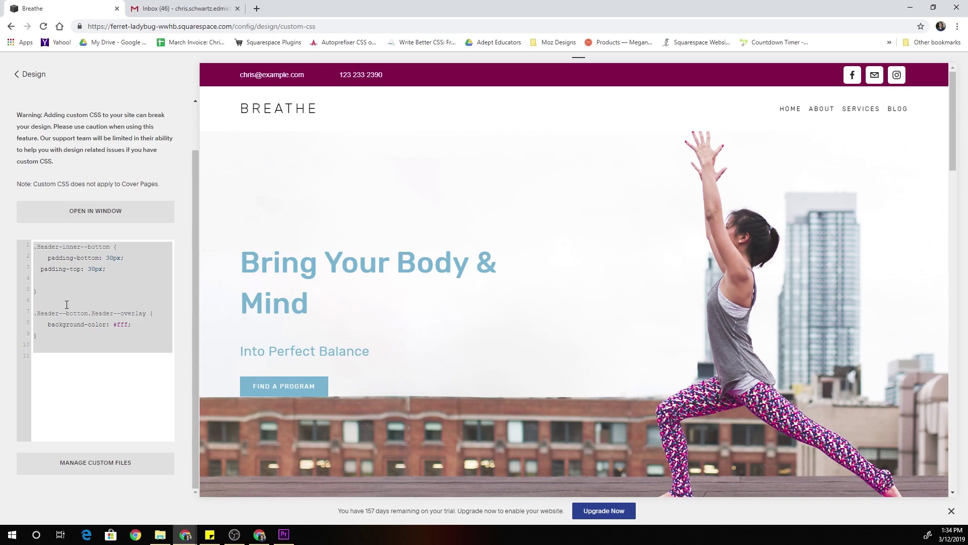
{"action": "key", "text": "shift+Tab"}
{"action": "left_click", "coordinate": [39, 259]}
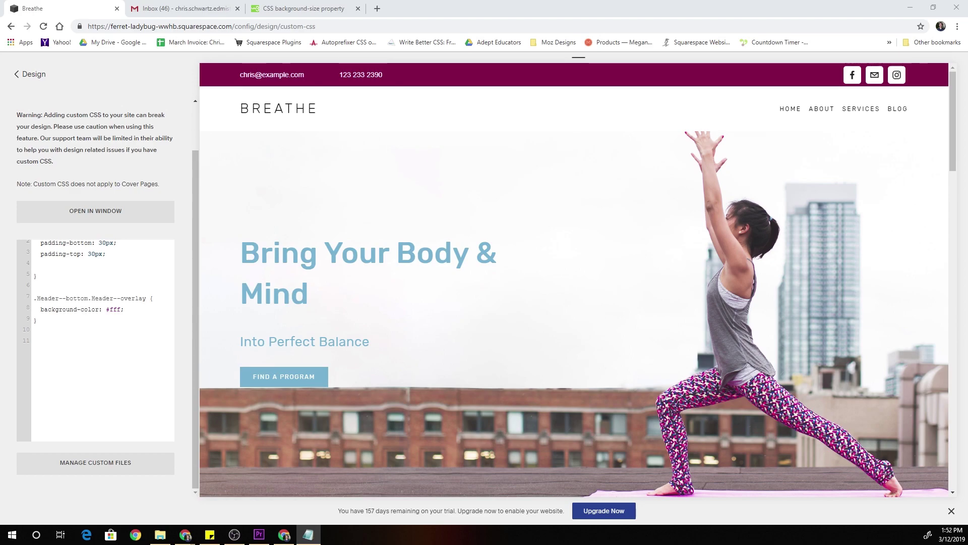
Step: Inspect the phone number, copy the nav's Header-nav--secondary class, and paste it as '.Header-nav--secondary' on line 11
{"action": "right_click", "coordinate": [354, 80]}
{"action": "left_click", "coordinate": [378, 182]}
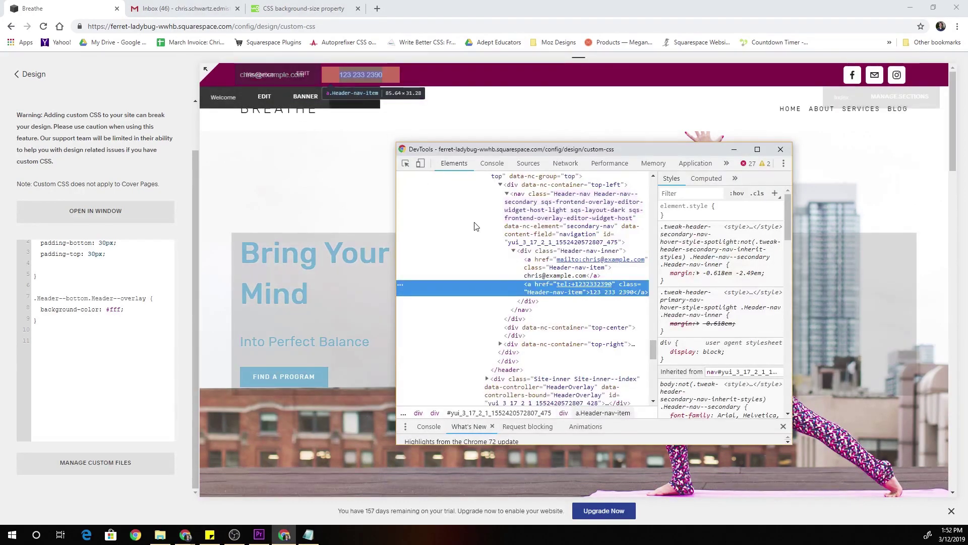
{"action": "left_click", "coordinate": [573, 198]}
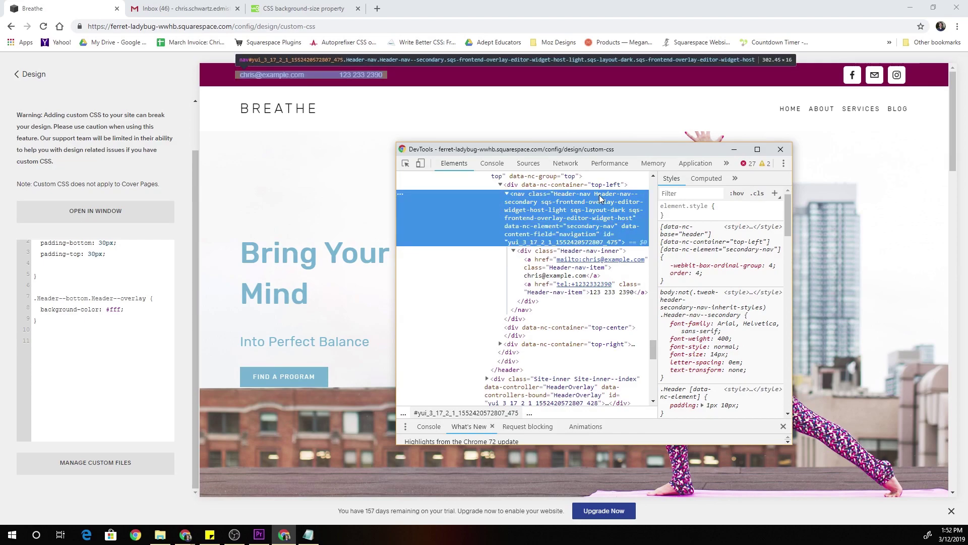
{"action": "double_click", "coordinate": [596, 198]}
{"action": "left_click", "coordinate": [596, 196]}
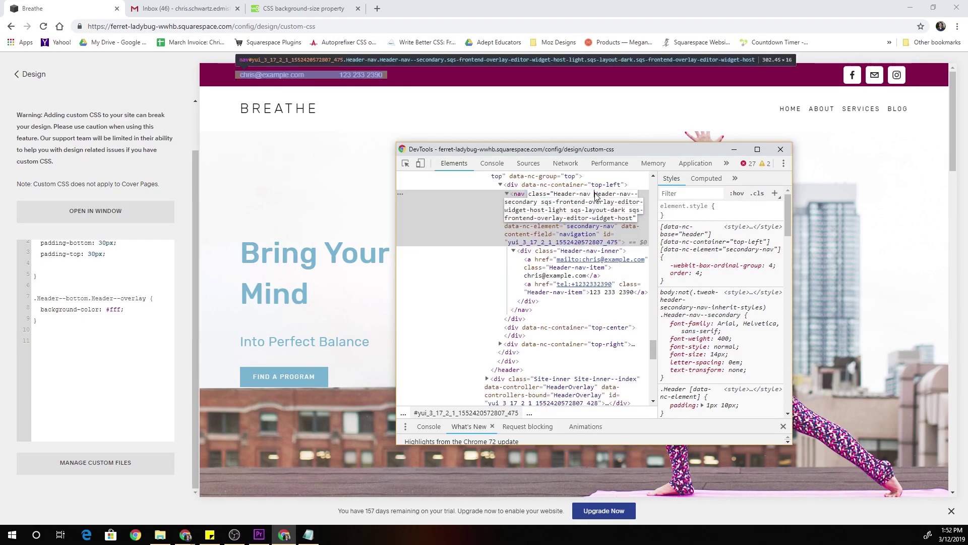
{"action": "left_click_drag", "start_coordinate": [595, 195], "coordinate": [538, 205]}
{"action": "key", "text": "ctrl+c"}
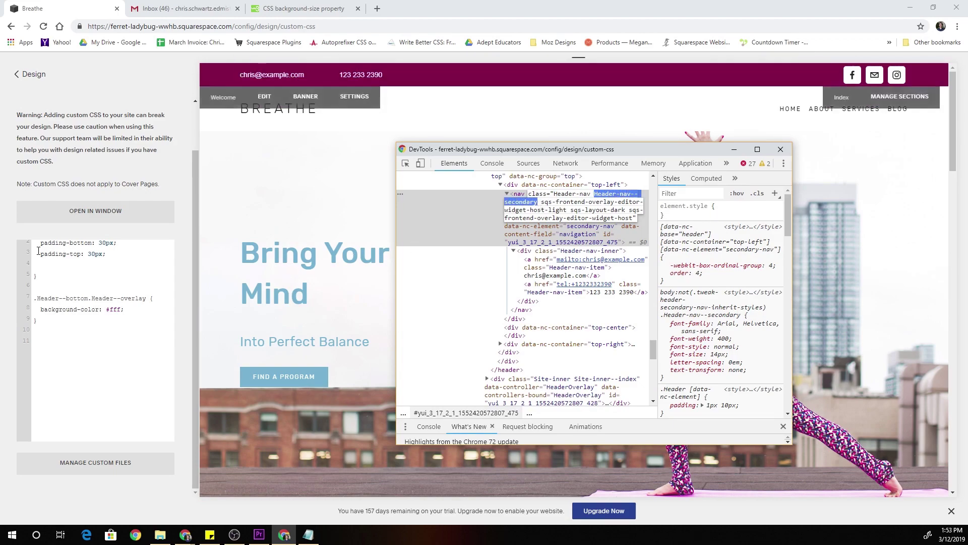
{"action": "left_click", "coordinate": [78, 334]}
{"action": "type", "text": "."}
{"action": "key", "text": "ctrl+v"}
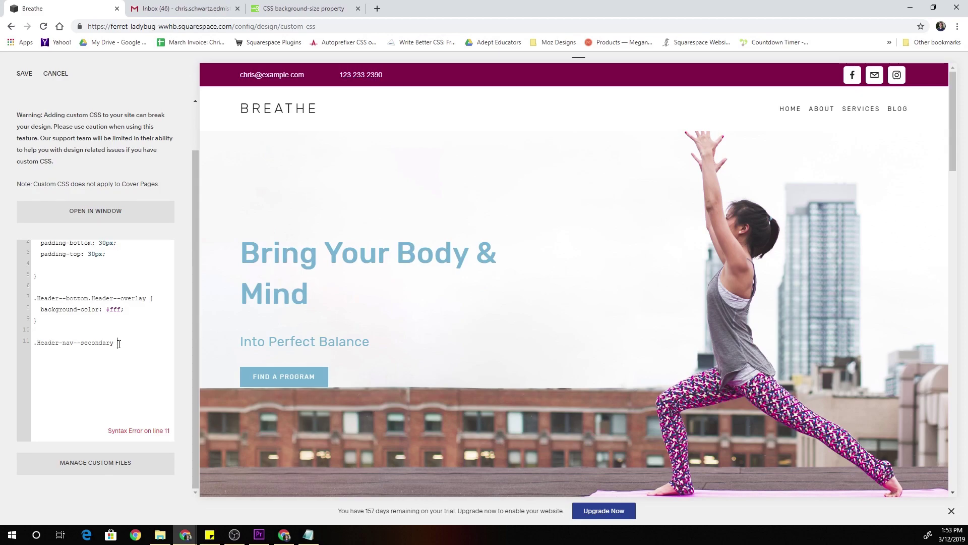
Step: Inspect the phone number again and copy the Header-nav-inner container's class name
{"action": "mouse_move", "coordinate": [282, 71]}
{"action": "right_click", "coordinate": [365, 76]}
{"action": "left_click", "coordinate": [390, 183]}
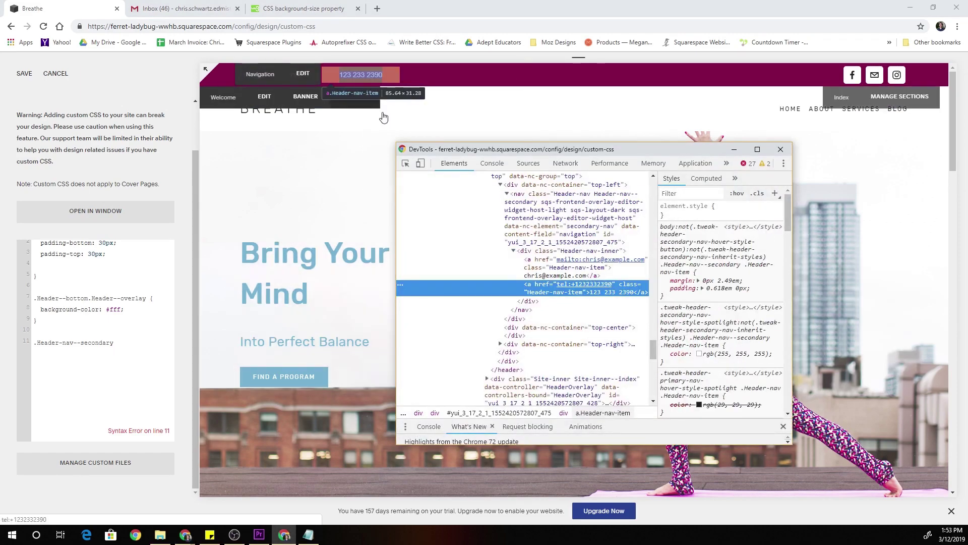
{"action": "left_click", "coordinate": [569, 252]}
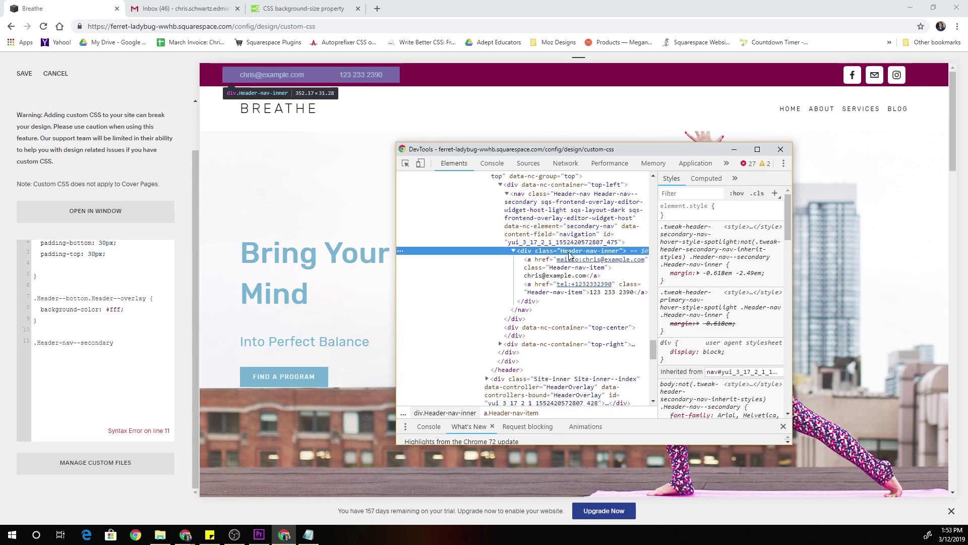
{"action": "double_click", "coordinate": [579, 252]}
{"action": "key", "text": "ctrl+c"}
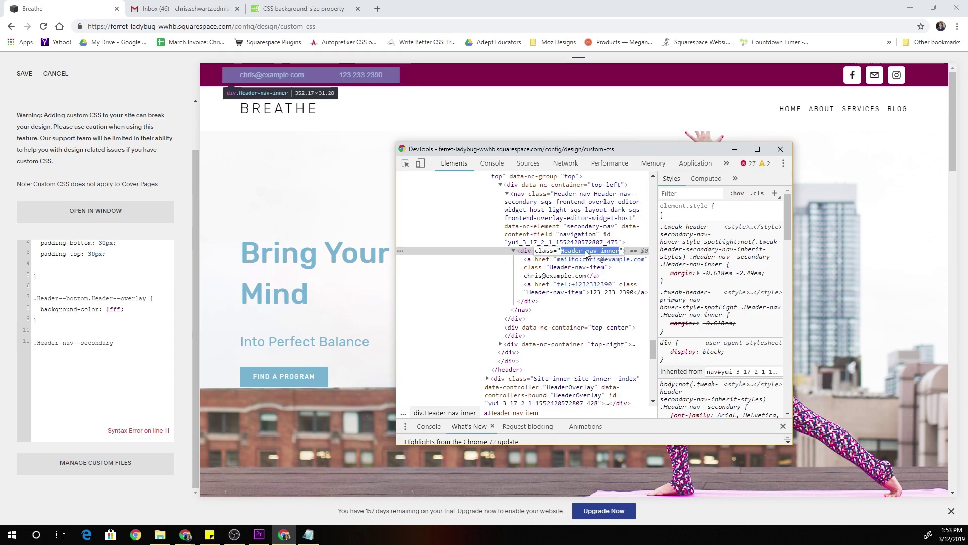
{"action": "left_click", "coordinate": [124, 345]}
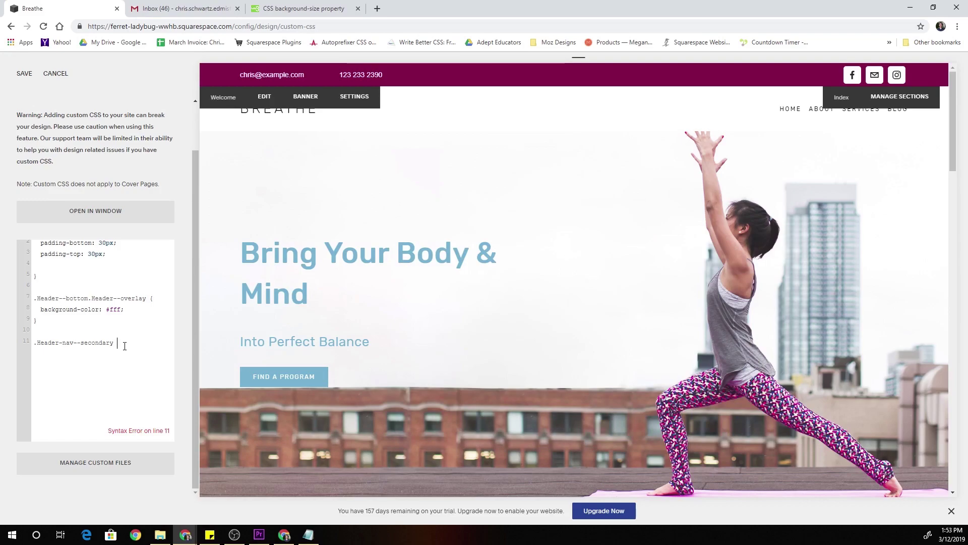
Step: Append '.Header-nav-inner' to the selector, add 'position: relative', and begin an 'a:first-child:before' rule
{"action": "type", "text": "."}
{"action": "key", "text": "ctrl+v"}
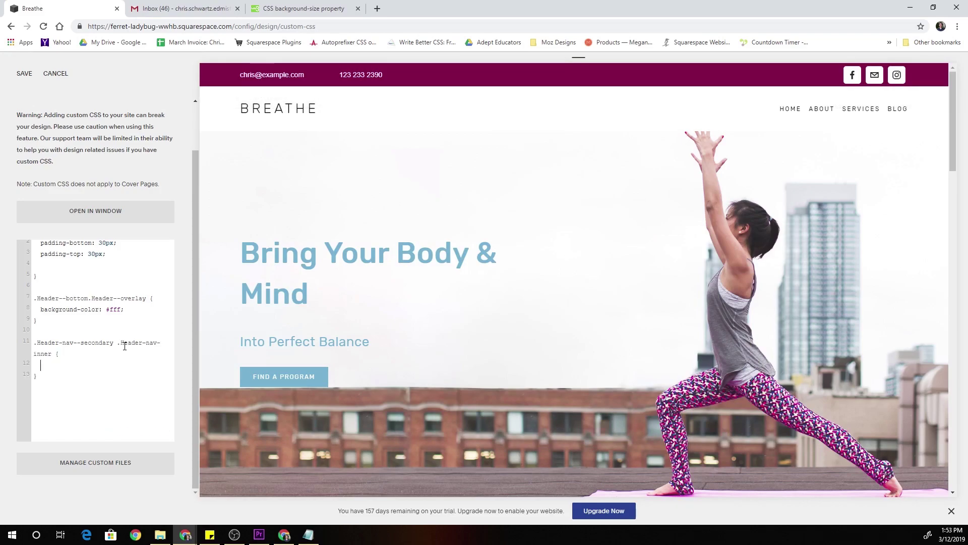
{"action": "type", "text": "position: relative;"}
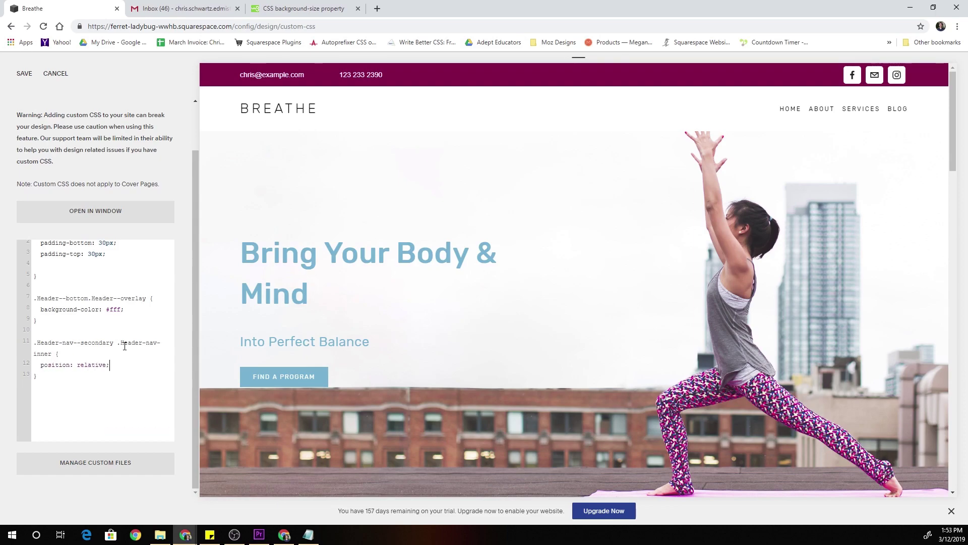
{"action": "key", "text": "Return"}
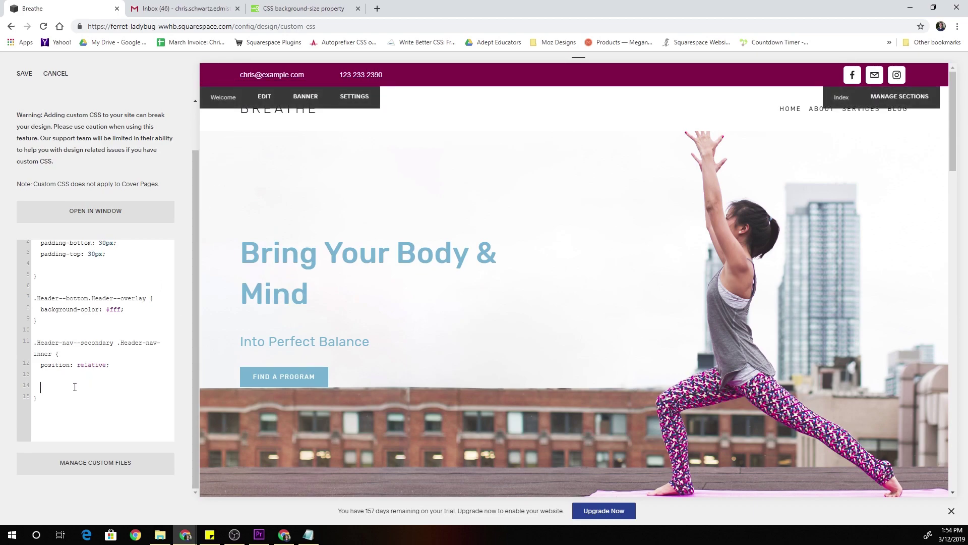
{"action": "type", "text": ":"}
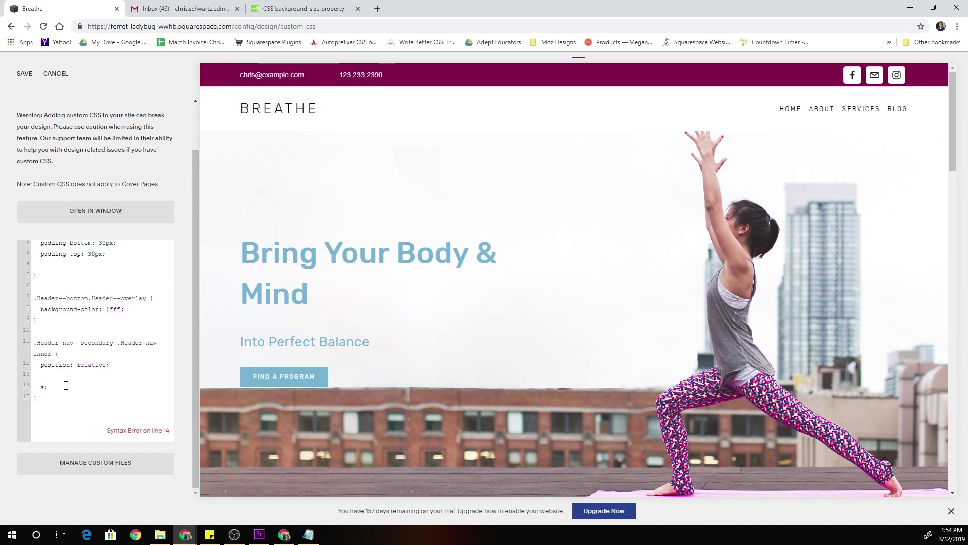
{"action": "type", "text": "first-child"}
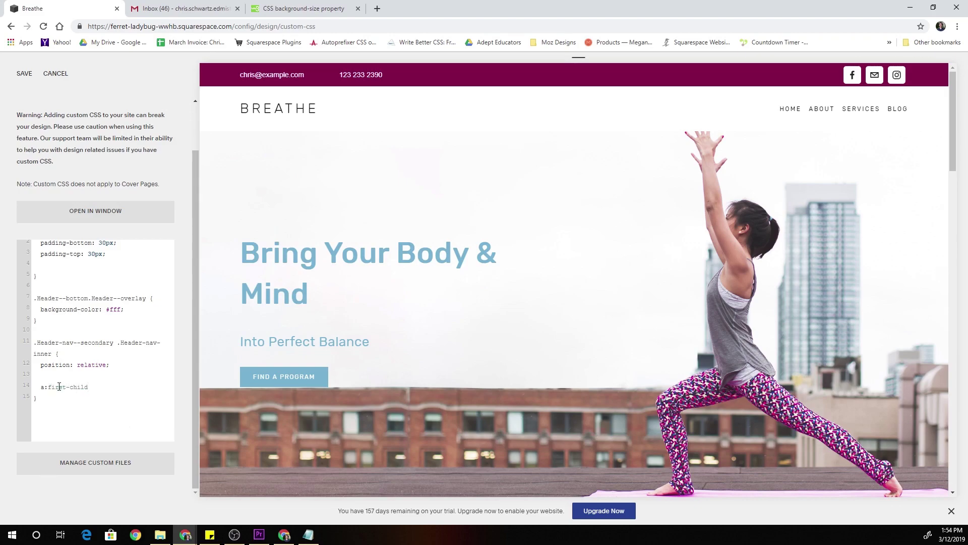
{"action": "type", "text": ":bef"}
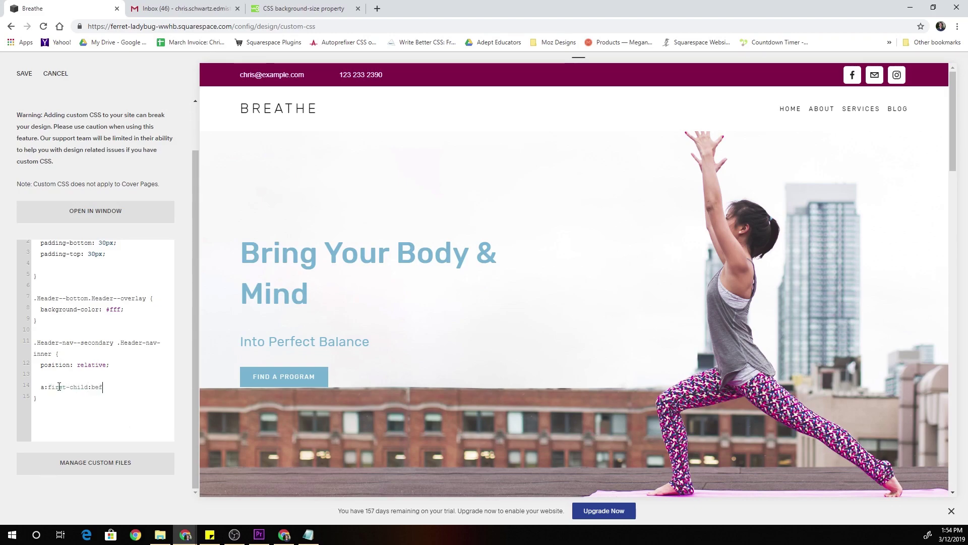
{"action": "type", "text": "ore {"}
Step: Give the before pseudo-element content '', width and height 25px, position absolute, and an empty background url()
{"action": "key", "text": "Return"}
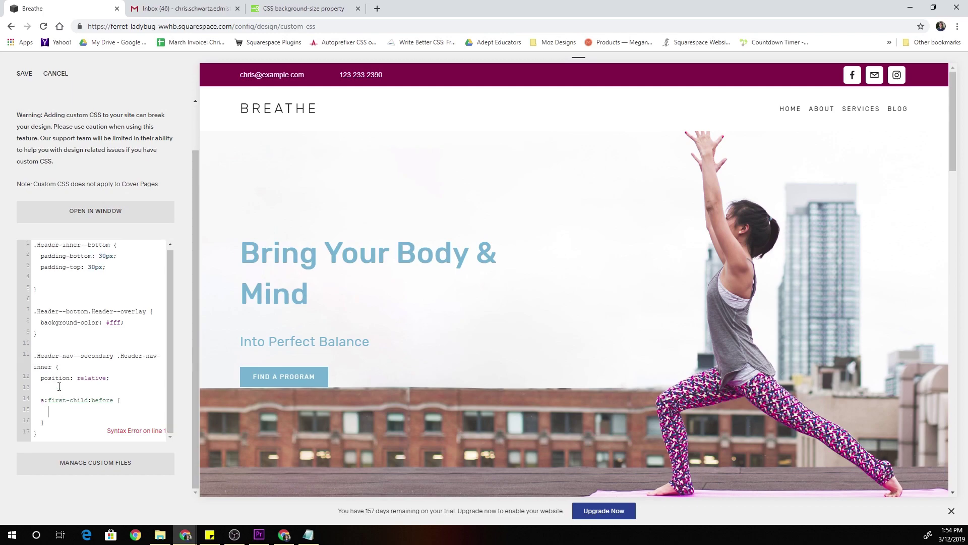
{"action": "scroll", "coordinate": [68, 398], "scroll_direction": "up", "scroll_amount": 1}
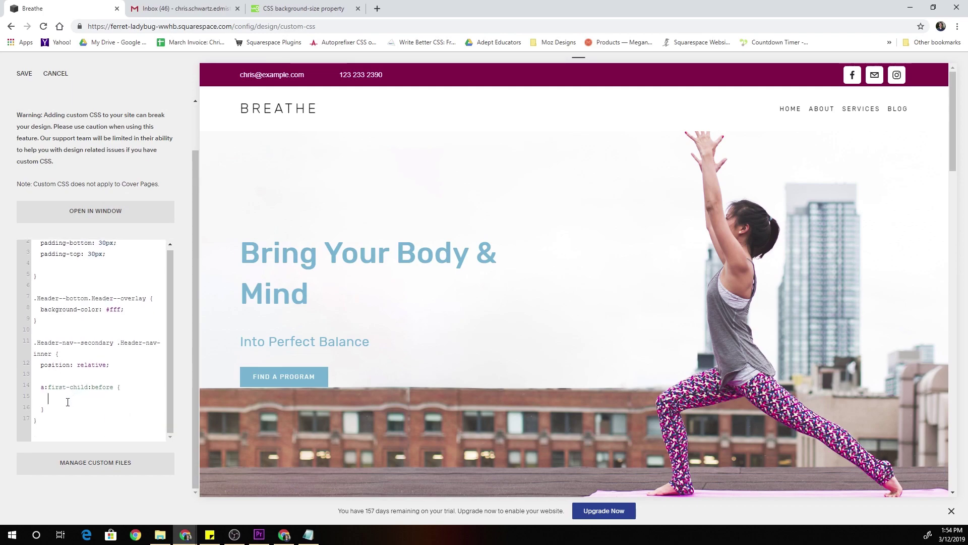
{"action": "type", "text": "content: "}
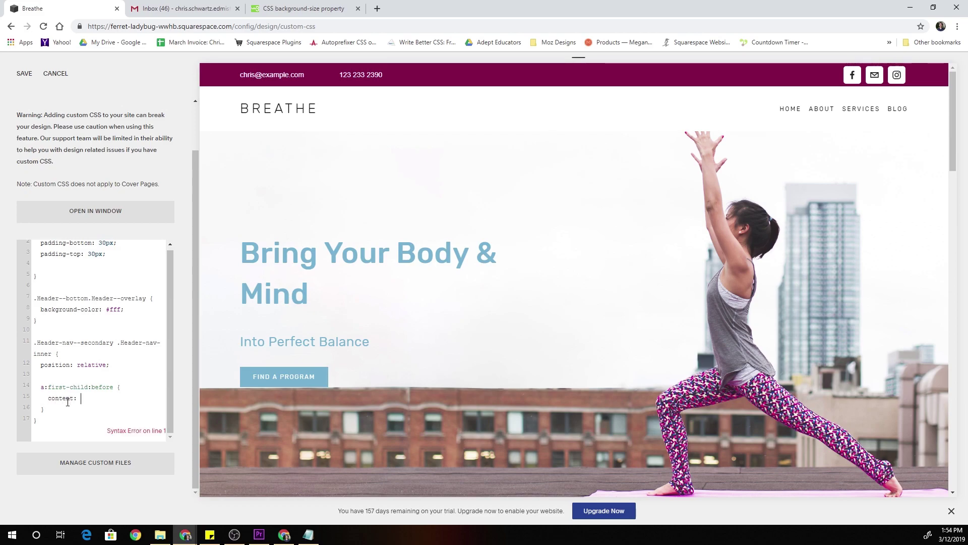
{"action": "type", "text": "'';"}
{"action": "key", "text": "Return"}
{"action": "type", "text": "width: "}
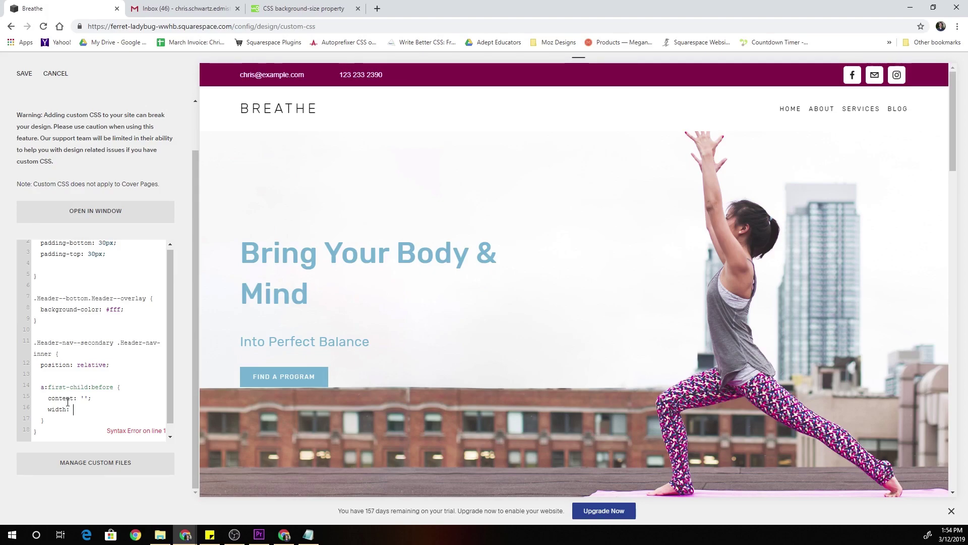
{"action": "type", "text": "25px;     "}
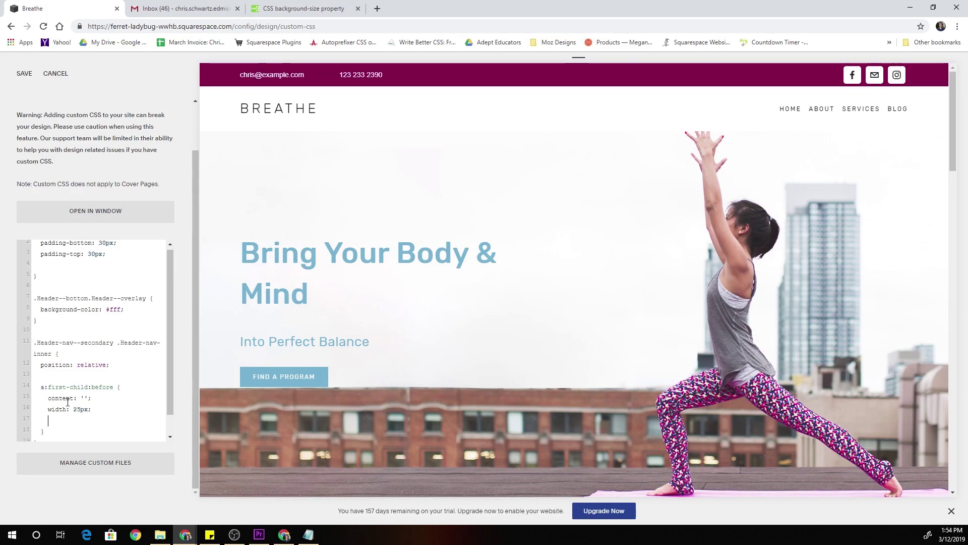
{"action": "type", "text": "height: 25px;     "}
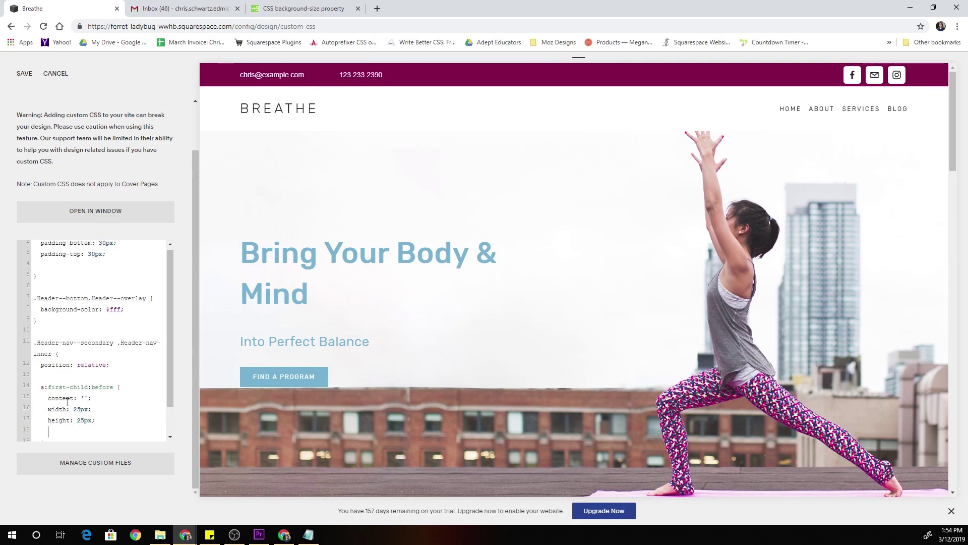
{"action": "type", "text": "position: absolute;"}
{"action": "key", "text": "Return"}
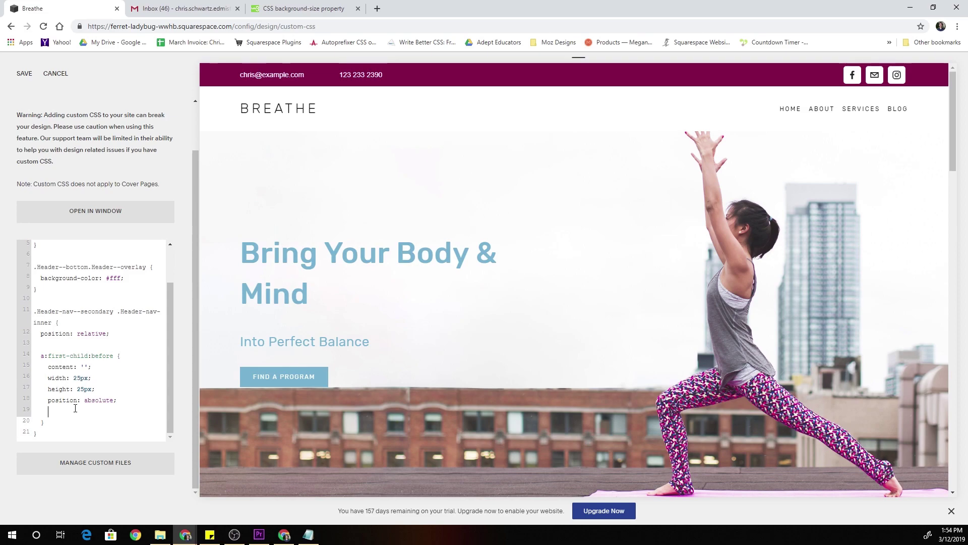
{"action": "type", "text": "background"}
{"action": "type", "text": "url();"}
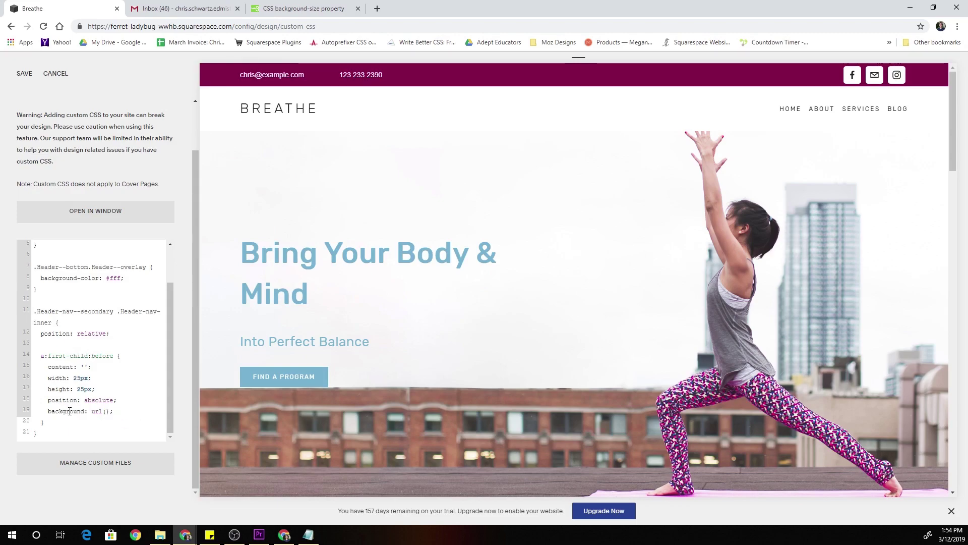
{"action": "left_click", "coordinate": [106, 412]}
{"action": "left_click", "coordinate": [107, 462]}
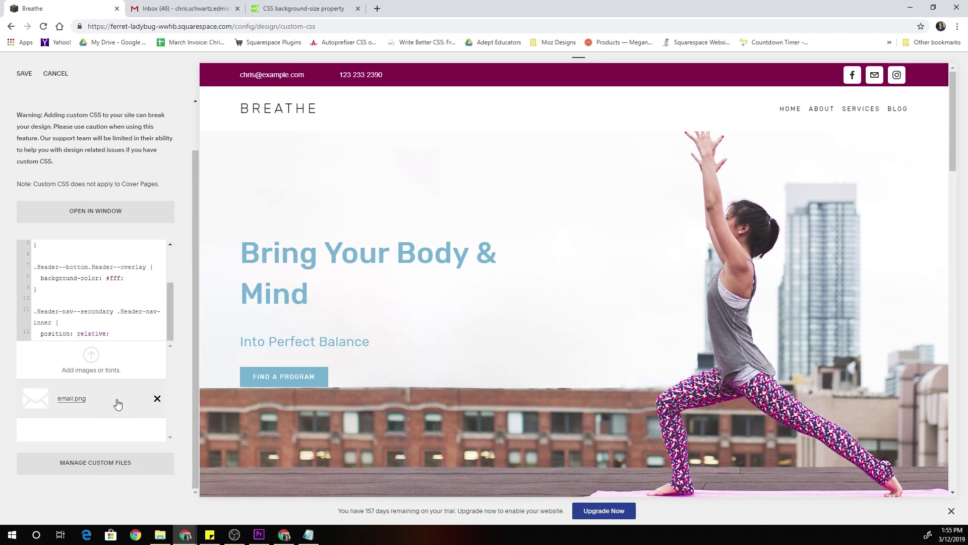
Step: Delete the old email.png, upload a fresh email image from Downloads, and insert its URL into url()
{"action": "left_click", "coordinate": [156, 400]}
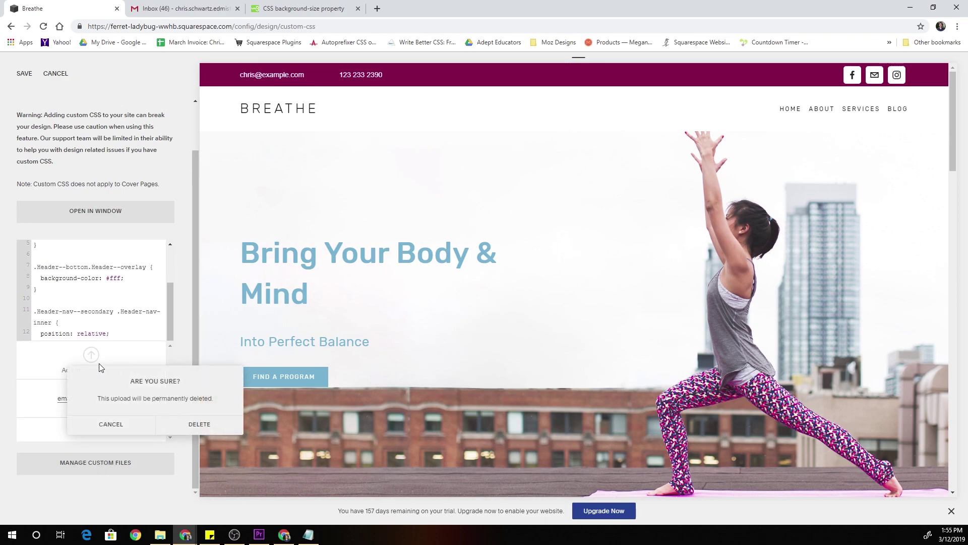
{"action": "left_click", "coordinate": [189, 423]}
{"action": "left_click", "coordinate": [93, 356]}
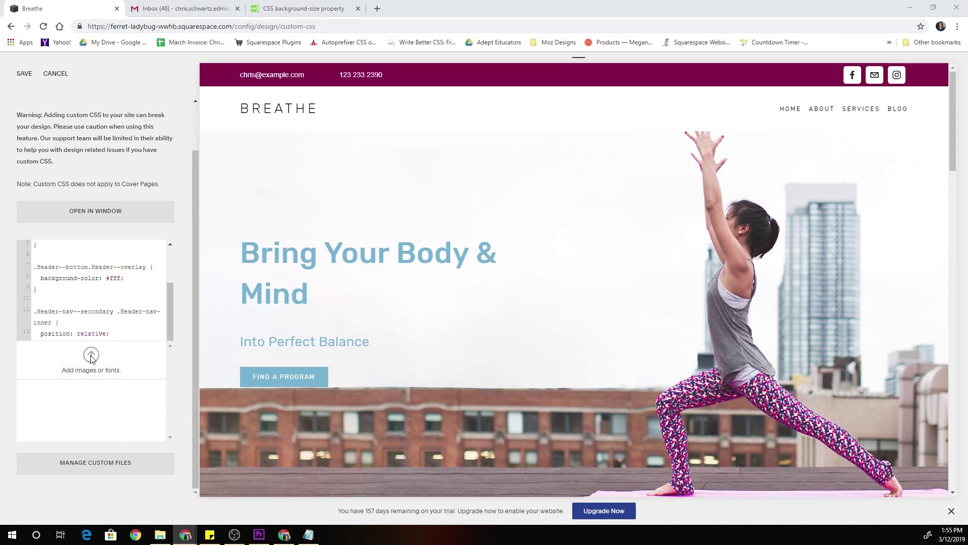
{"action": "left_click", "coordinate": [123, 101]}
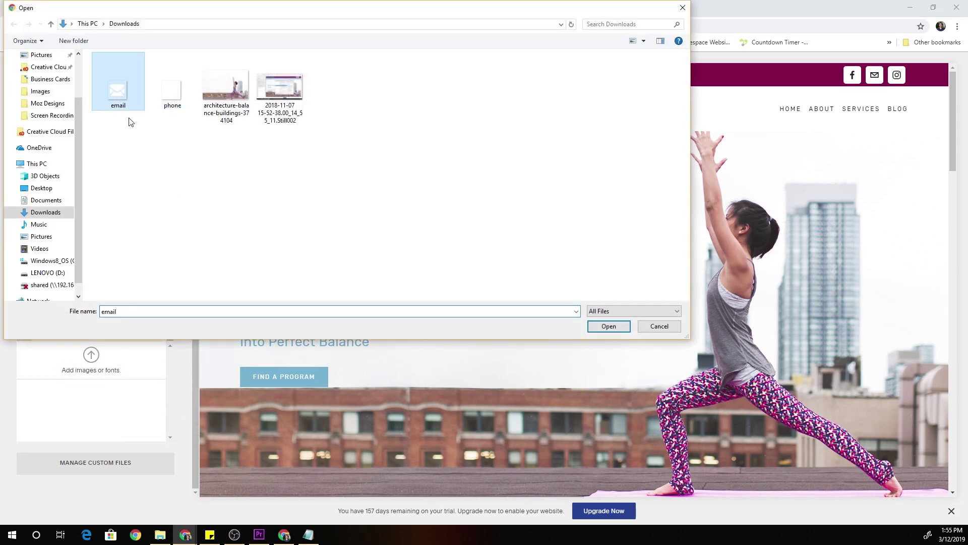
{"action": "left_click", "coordinate": [609, 326]}
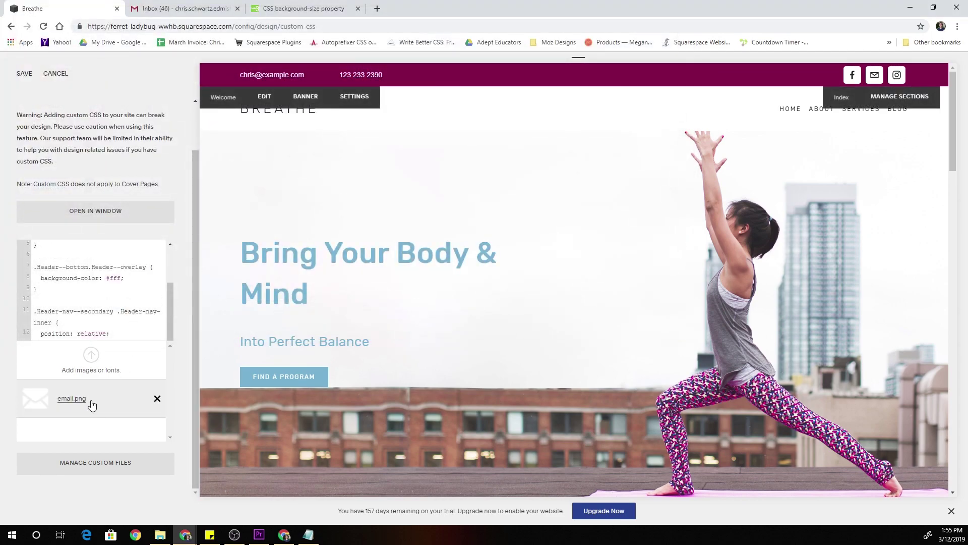
{"action": "left_click", "coordinate": [59, 409]}
Step: Add margin-left -35px, background-size contain and a small top offset to the icon rule, then save
{"action": "left_click", "coordinate": [117, 330]}
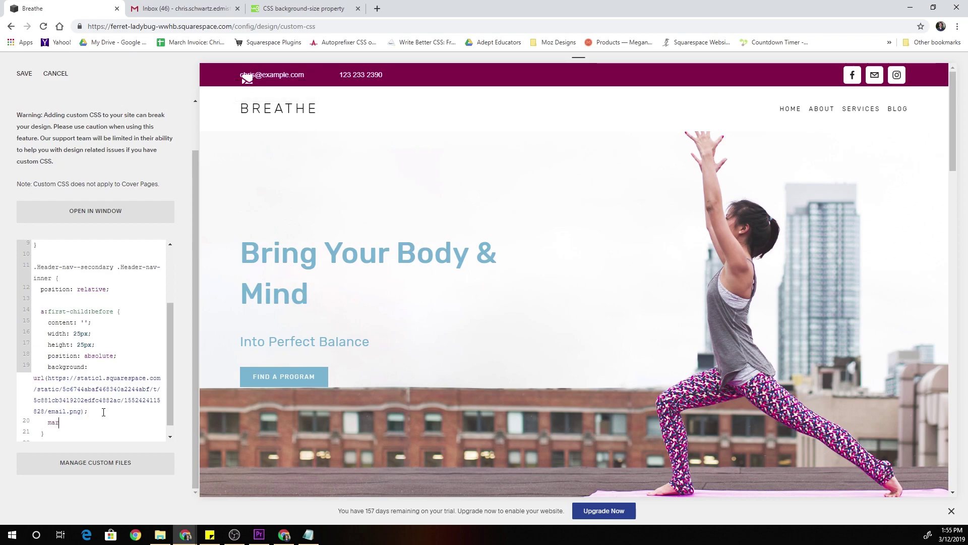
{"action": "type", "text": "margin-left: -35px;"}
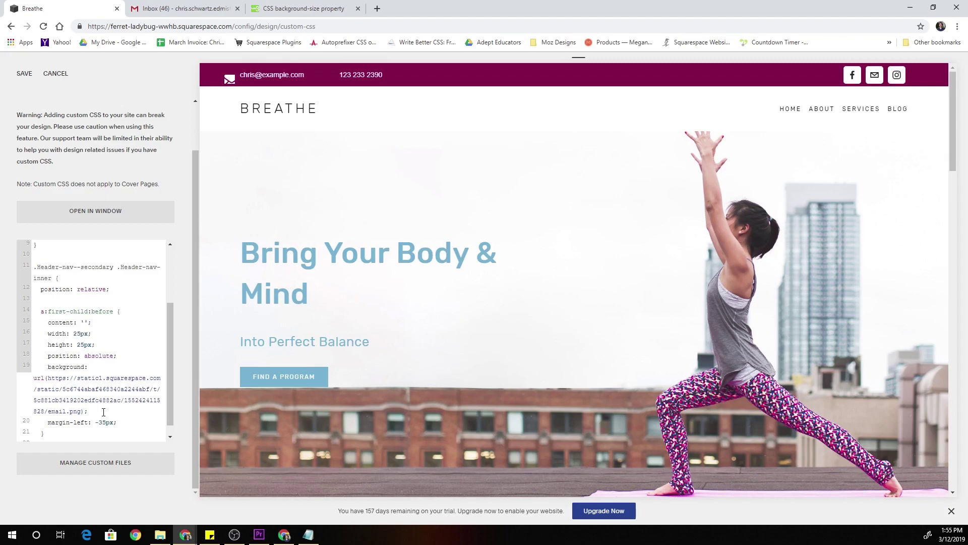
{"action": "type", "text": "background"}
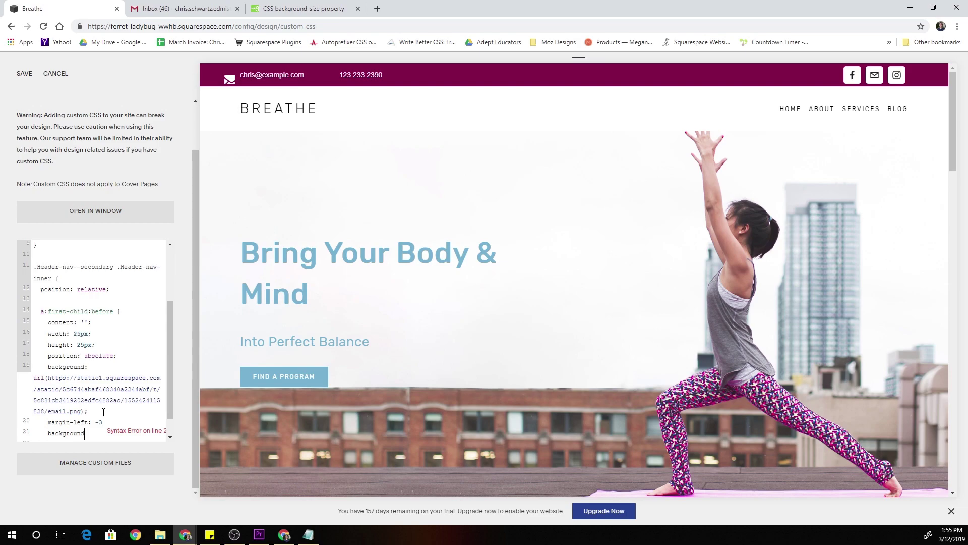
{"action": "type", "text": "-size: contain;"}
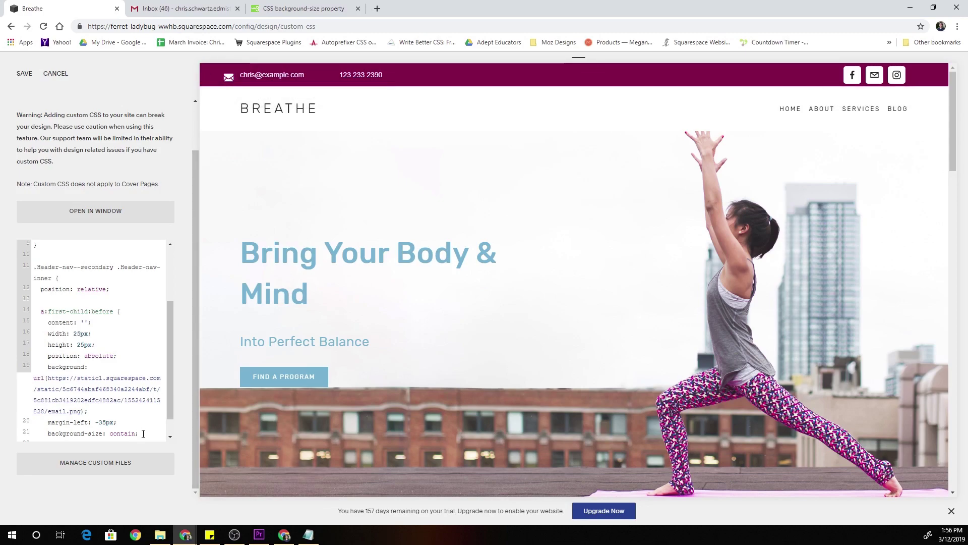
{"action": "key", "text": "Return"}
{"action": "type", "text": "top: 5px;"}
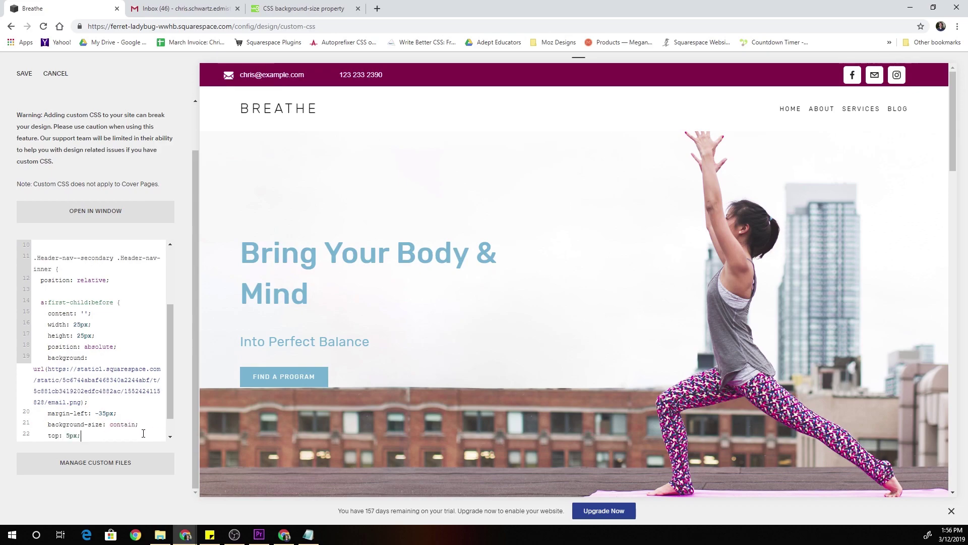
{"action": "scroll", "coordinate": [89, 363], "scroll_direction": "down", "scroll_amount": 1}
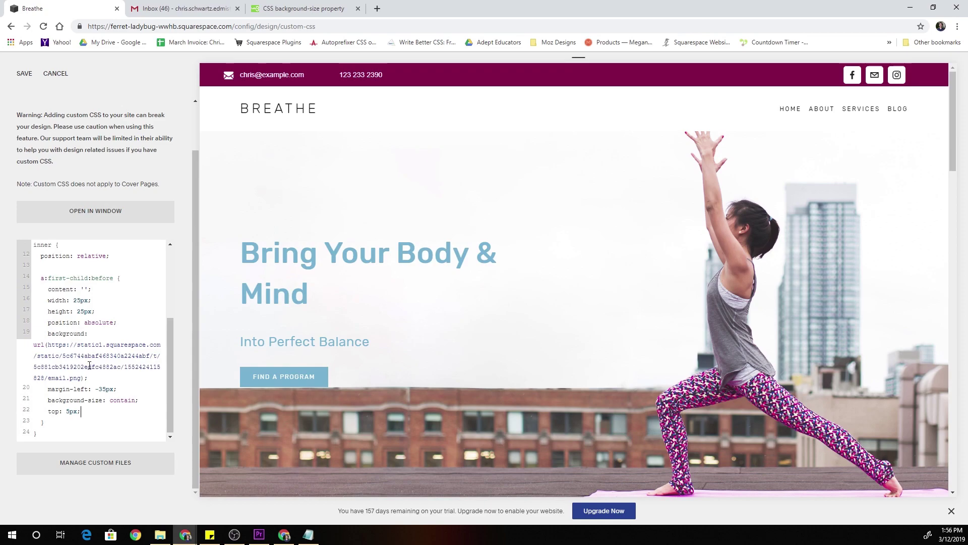
{"action": "left_click", "coordinate": [24, 75]}
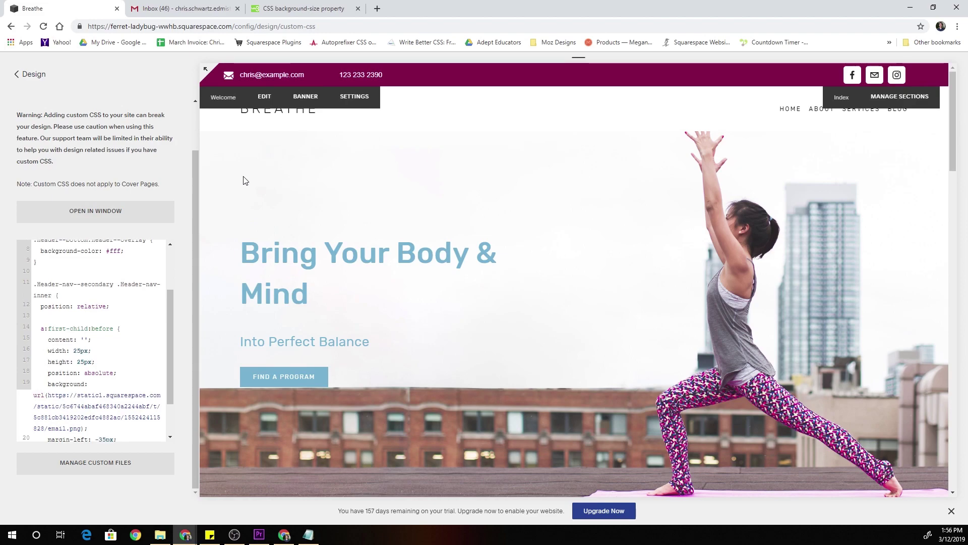
Step: Check the full-size preview, inspect the header in developer tools, then close them to return to the CSS editor
{"action": "left_click", "coordinate": [206, 71]}
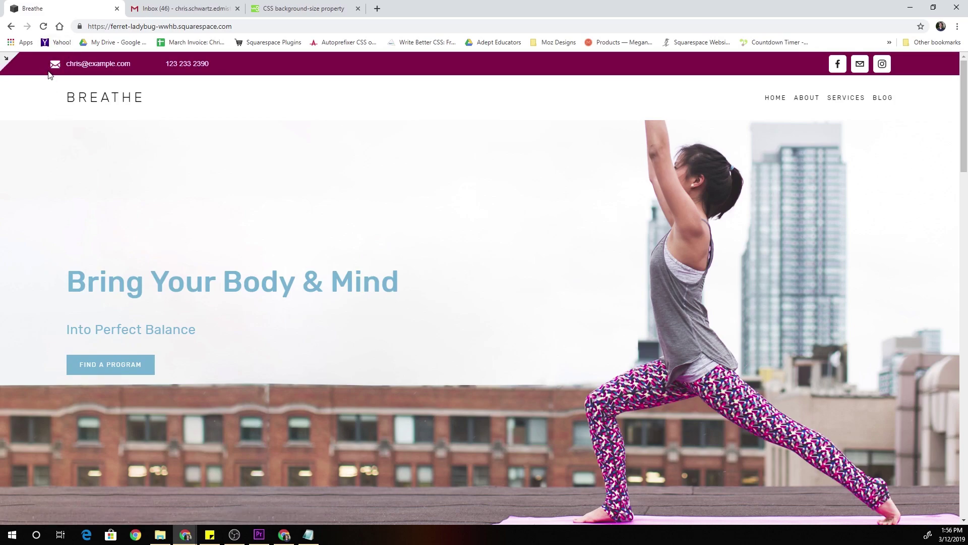
{"action": "left_click", "coordinate": [6, 58]}
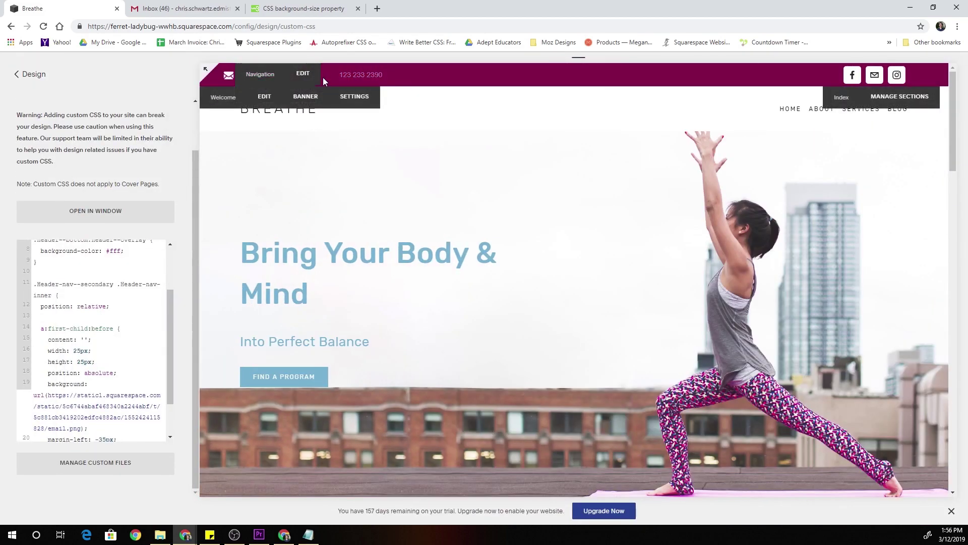
{"action": "right_click", "coordinate": [325, 75]}
{"action": "left_click", "coordinate": [357, 228]}
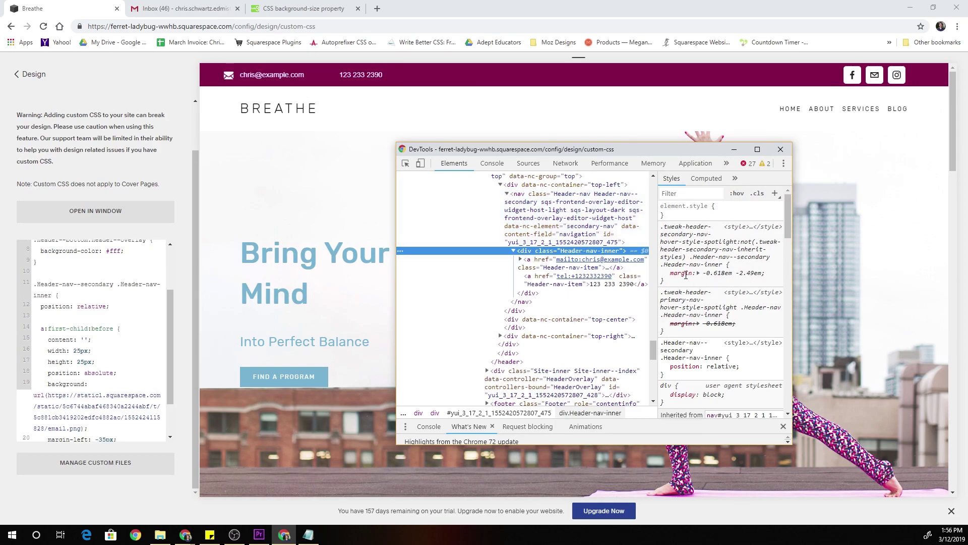
{"action": "mouse_move", "coordinate": [273, 77]}
{"action": "left_click", "coordinate": [782, 150]}
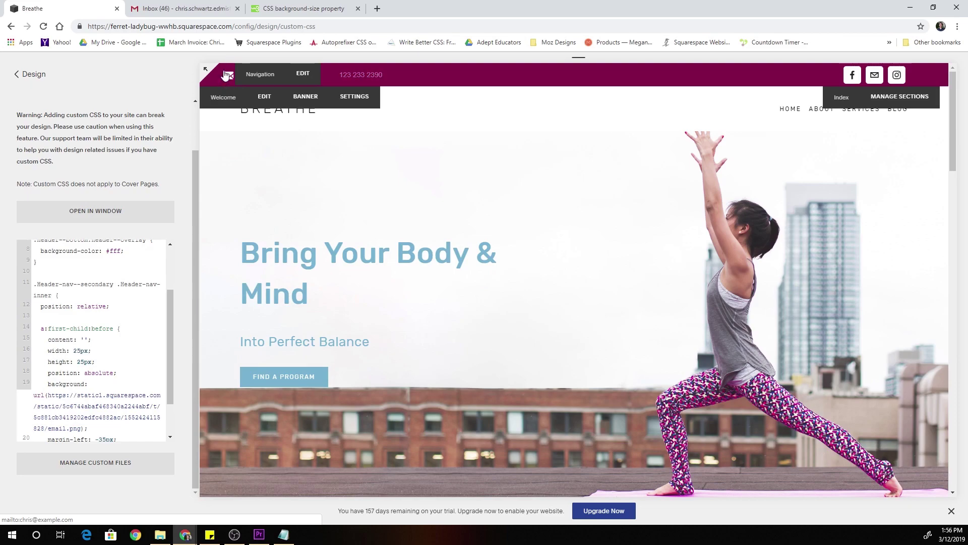
Step: Add 'margin-left: 0px !important' to the header nav rule and save
{"action": "left_click", "coordinate": [99, 313]}
{"action": "type", "text": "margin-left: "}
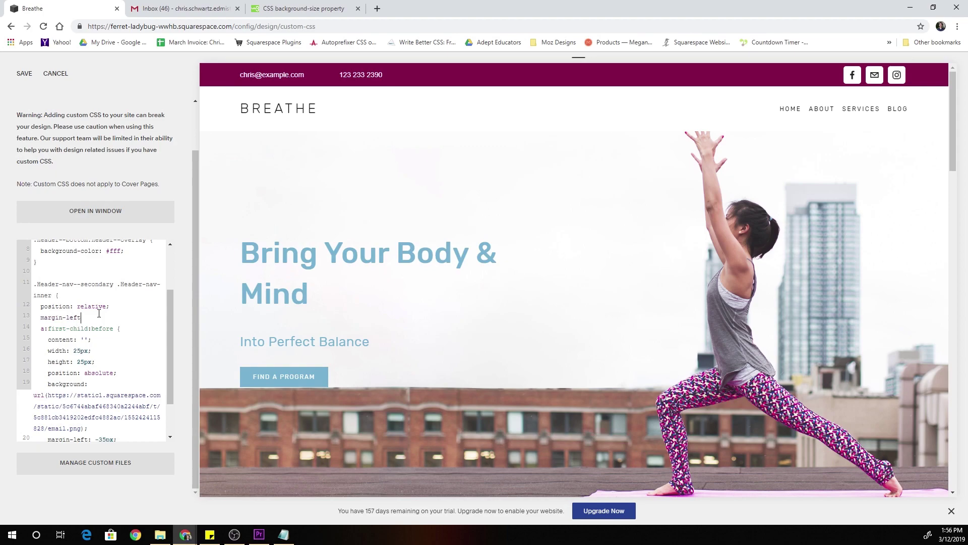
{"action": "type", "text": "0p"}
{"action": "type", "text": "x;"}
{"action": "type", "text": " !important;"}
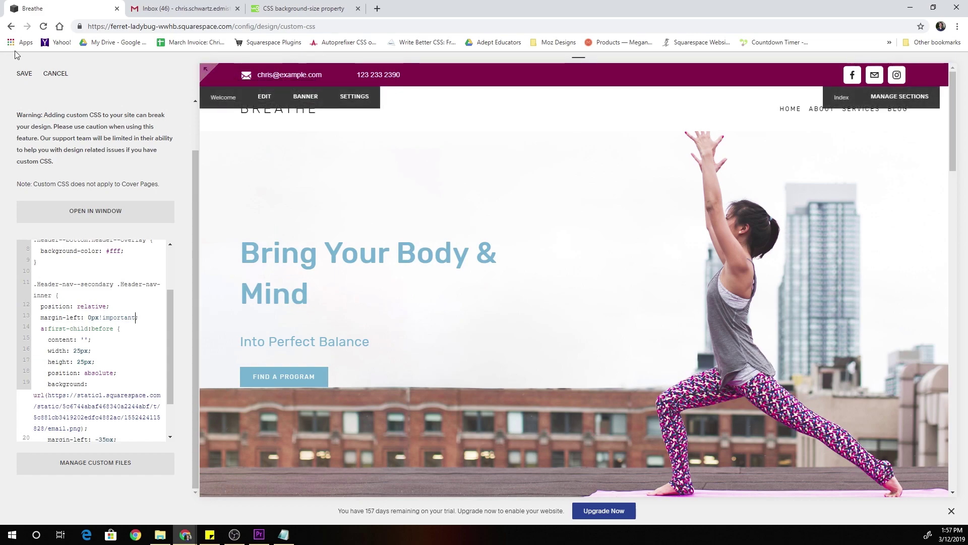
{"action": "left_click", "coordinate": [24, 74]}
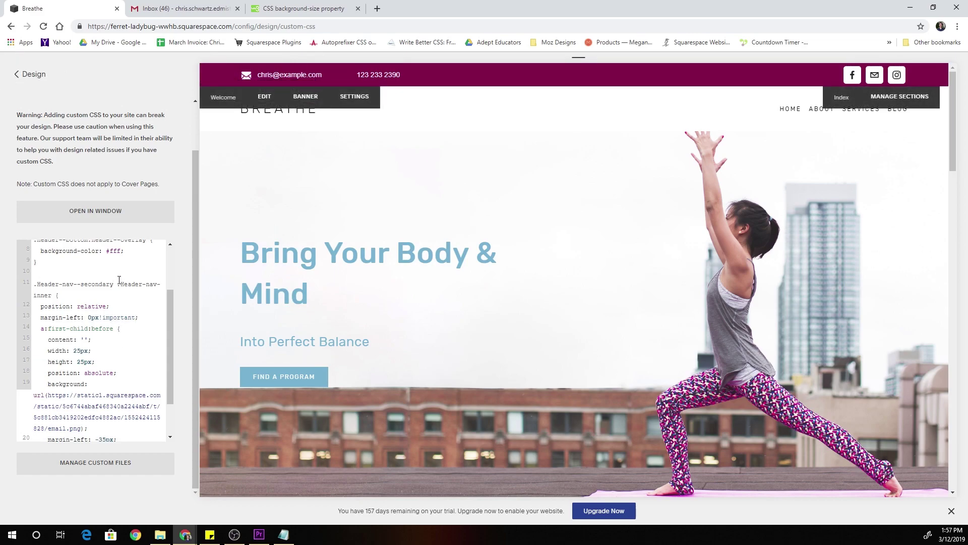
Step: Check the full-width preview, then reopen the Custom CSS editor at the envelope-icon rule
{"action": "scroll", "coordinate": [118, 293], "scroll_direction": "up", "scroll_amount": 3}
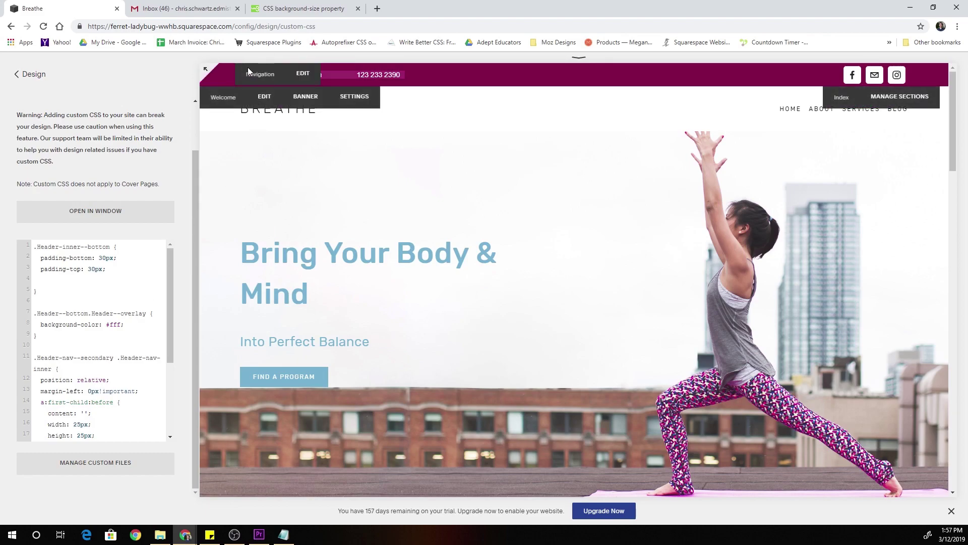
{"action": "left_click", "coordinate": [206, 69]}
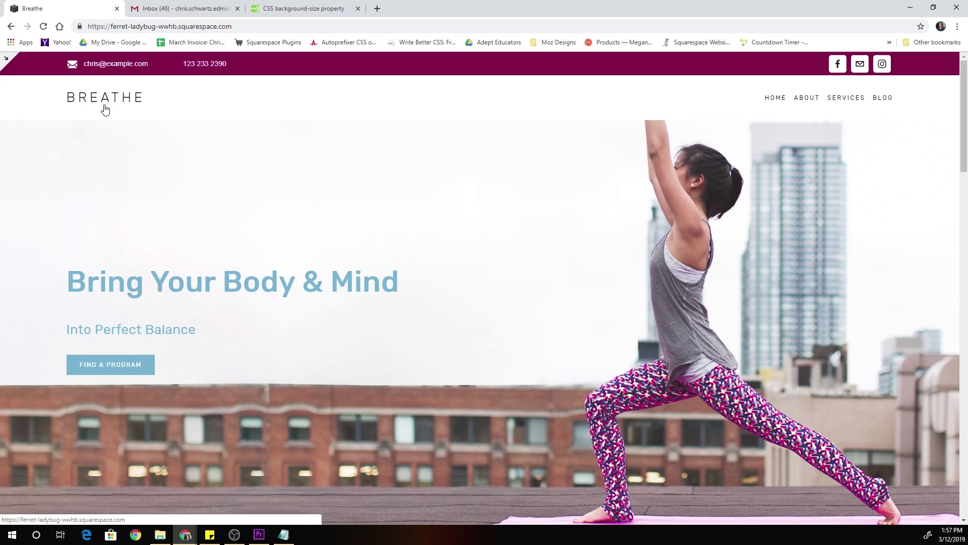
{"action": "left_click", "coordinate": [6, 59]}
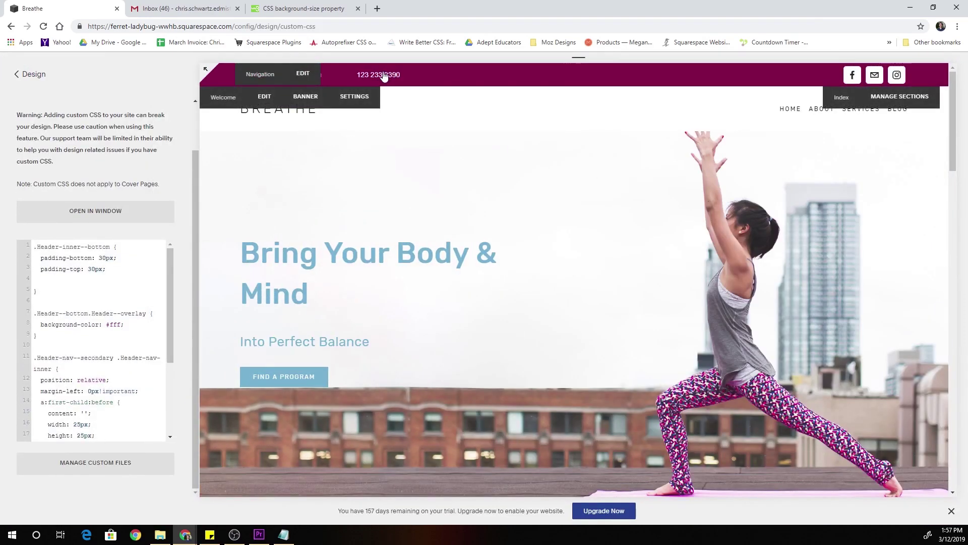
{"action": "scroll", "coordinate": [89, 405], "scroll_direction": "down", "scroll_amount": 3}
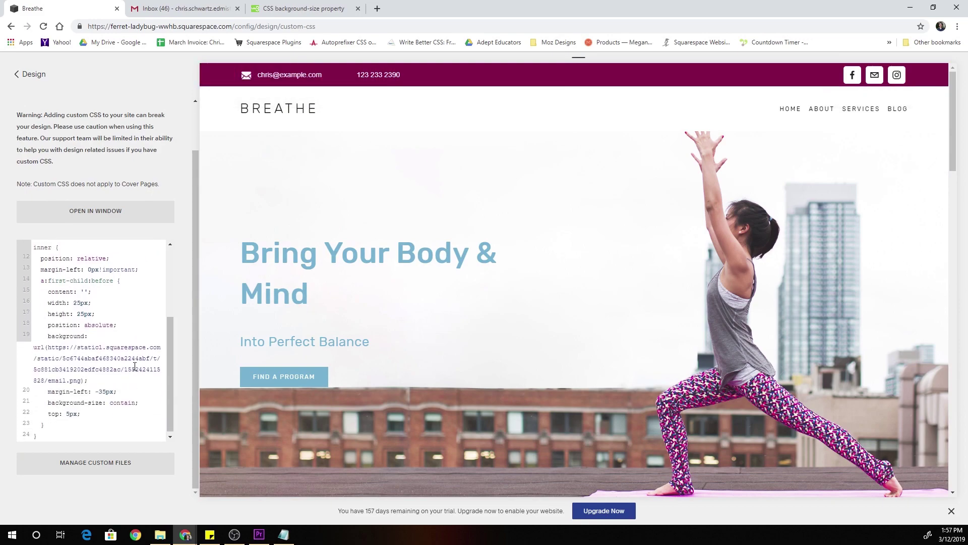
{"action": "left_click_drag", "start_coordinate": [43, 422], "coordinate": [36, 378]}
{"action": "scroll", "coordinate": [28, 385], "scroll_direction": "up", "scroll_amount": 2}
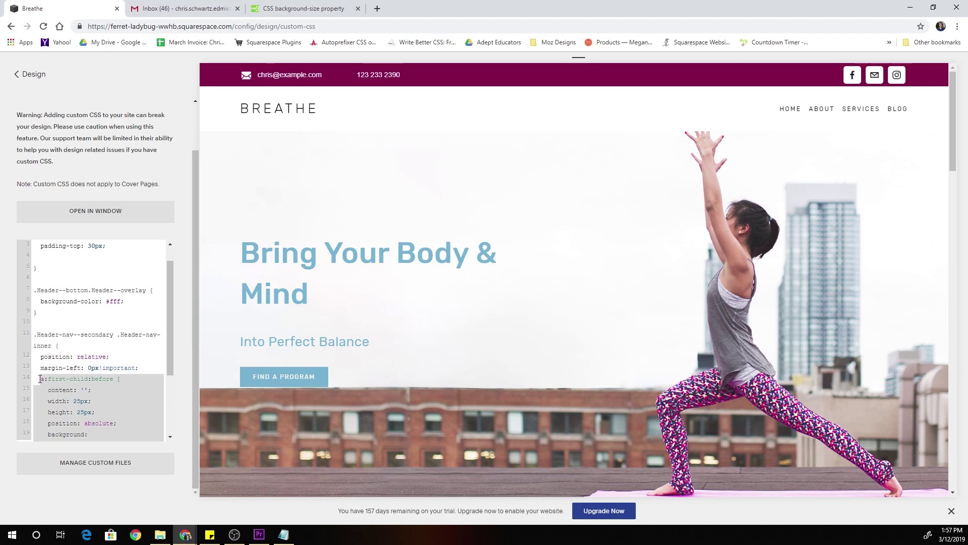
Step: Close the email icon rule, paste a copy below it, rename it to a:last-child:before, and save
{"action": "scroll", "coordinate": [57, 376], "scroll_direction": "down", "scroll_amount": 1}
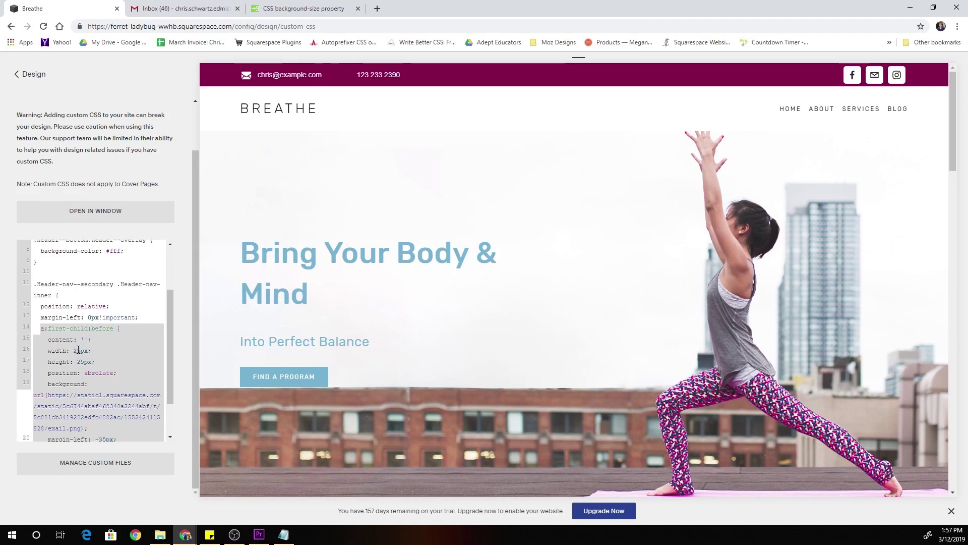
{"action": "scroll", "coordinate": [78, 350], "scroll_direction": "down", "scroll_amount": 1}
{"action": "left_click", "coordinate": [59, 424]}
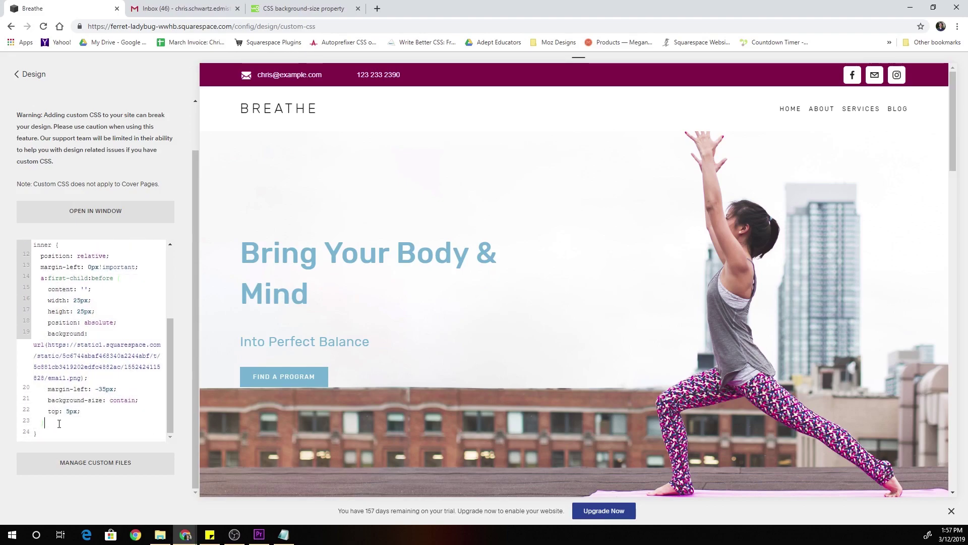
{"action": "type", "text": "}"}
{"action": "key", "text": "Return"}
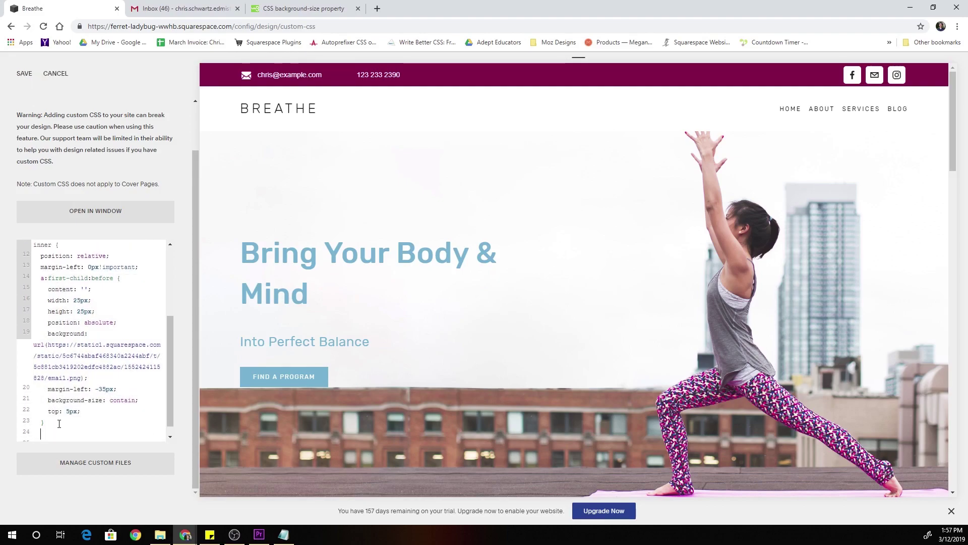
{"action": "key", "text": "ctrl+v"}
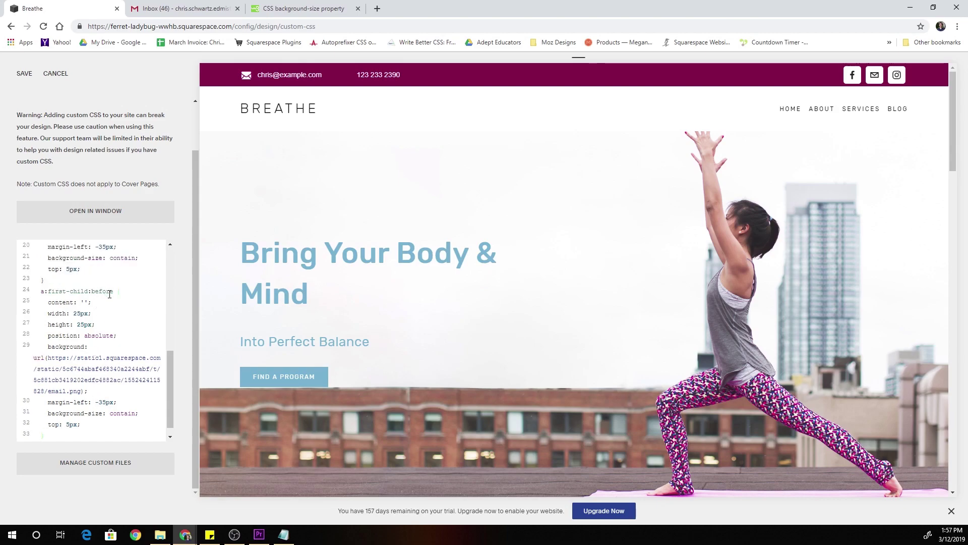
{"action": "left_click_drag", "start_coordinate": [66, 289], "coordinate": [49, 288]}
{"action": "type", "text": "last"}
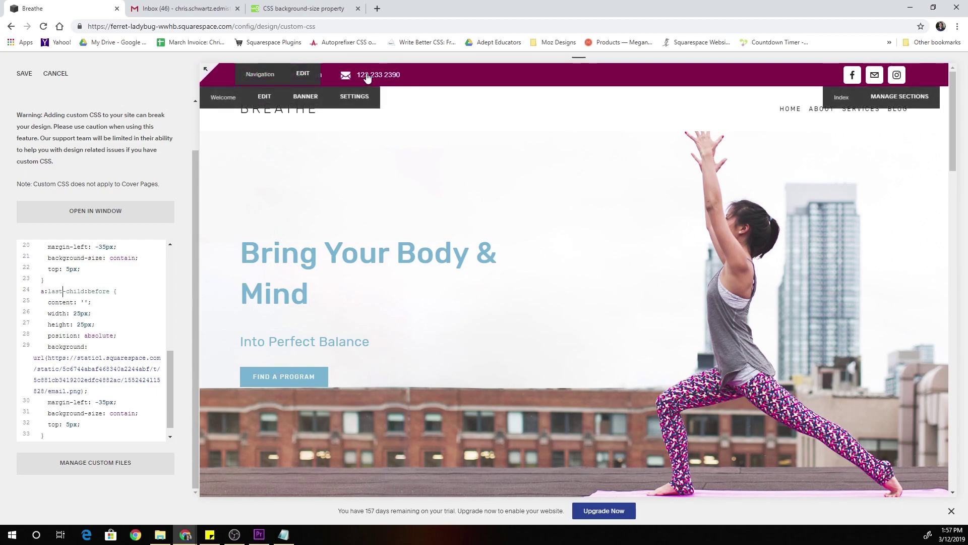
{"action": "left_click", "coordinate": [24, 74]}
Step: Clear the email.png address from the new rule's background url()
{"action": "left_click_drag", "start_coordinate": [48, 345], "coordinate": [81, 379]}
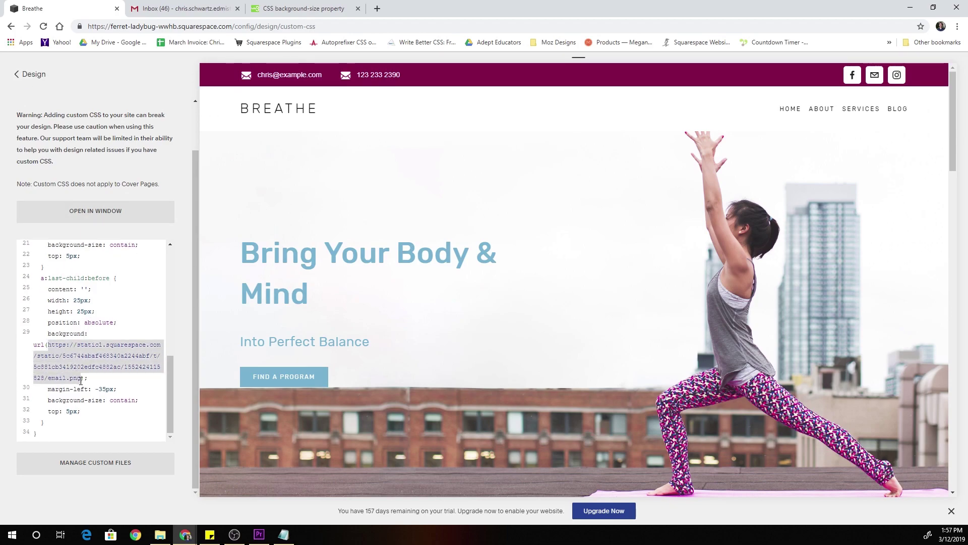
{"action": "key", "text": "BackSpace"}
{"action": "left_click", "coordinate": [105, 377]}
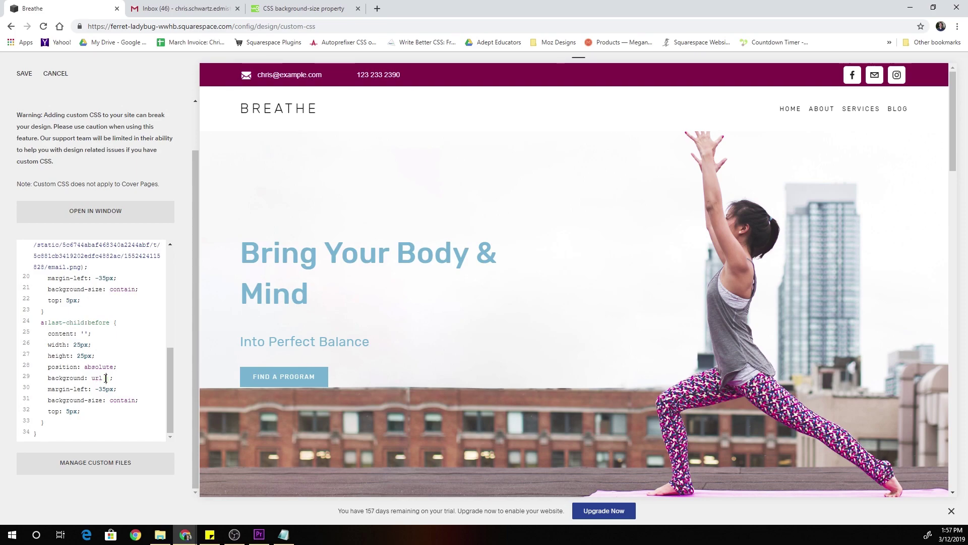
Step: Upload phone.png to the custom files and insert its URL into the phone rule's url()
{"action": "left_click", "coordinate": [95, 468]}
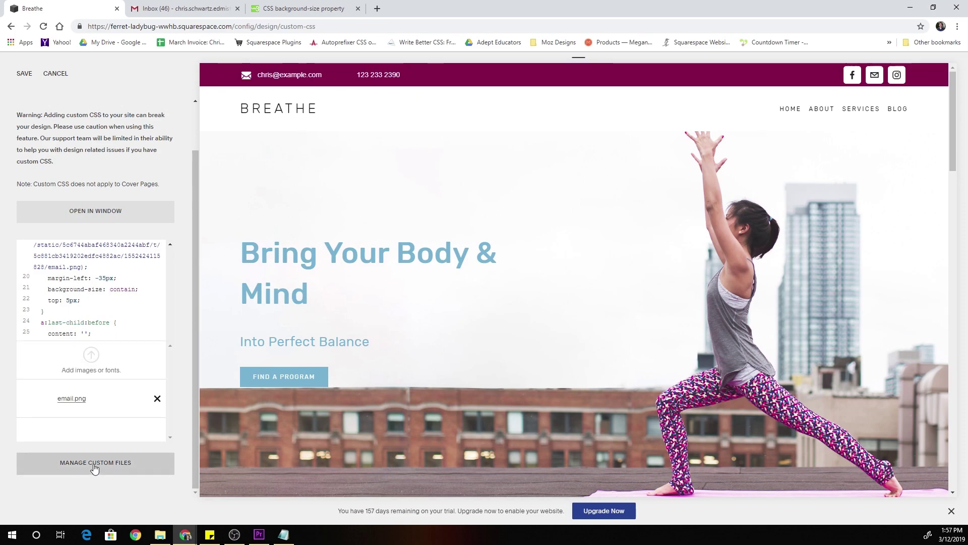
{"action": "left_click", "coordinate": [93, 355]}
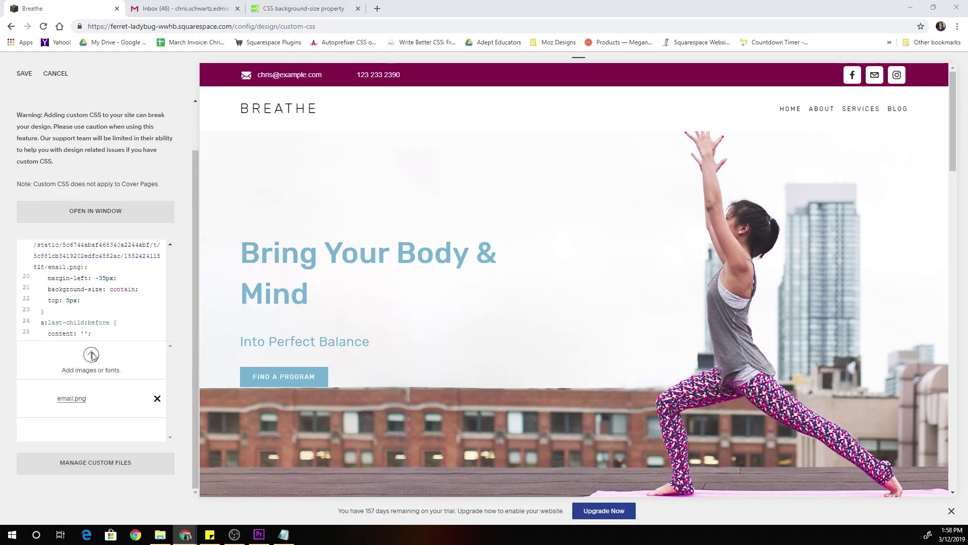
{"action": "left_click", "coordinate": [171, 96]}
{"action": "left_click", "coordinate": [608, 327]}
{"action": "scroll", "coordinate": [110, 402], "scroll_direction": "down", "scroll_amount": 1}
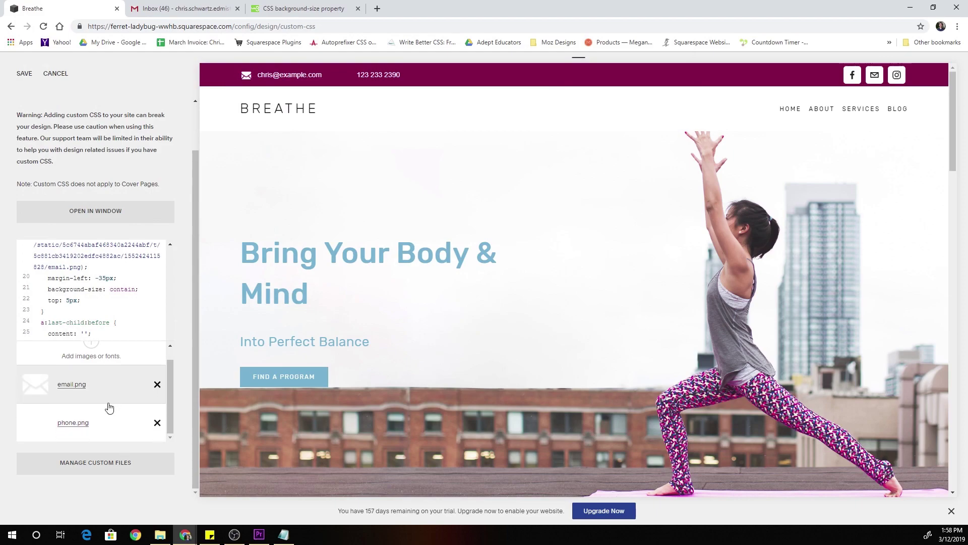
{"action": "left_click", "coordinate": [119, 333]}
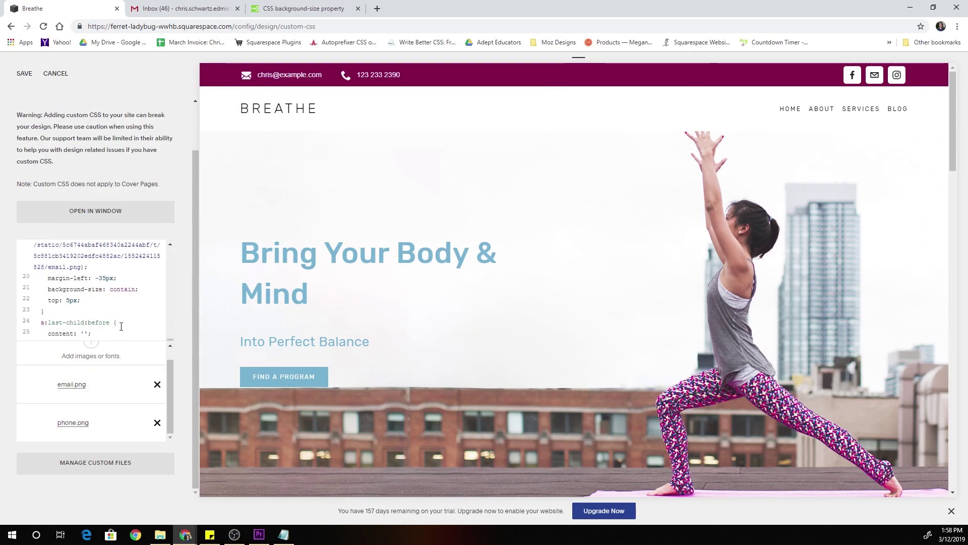
{"action": "key", "text": "ctrl+v"}
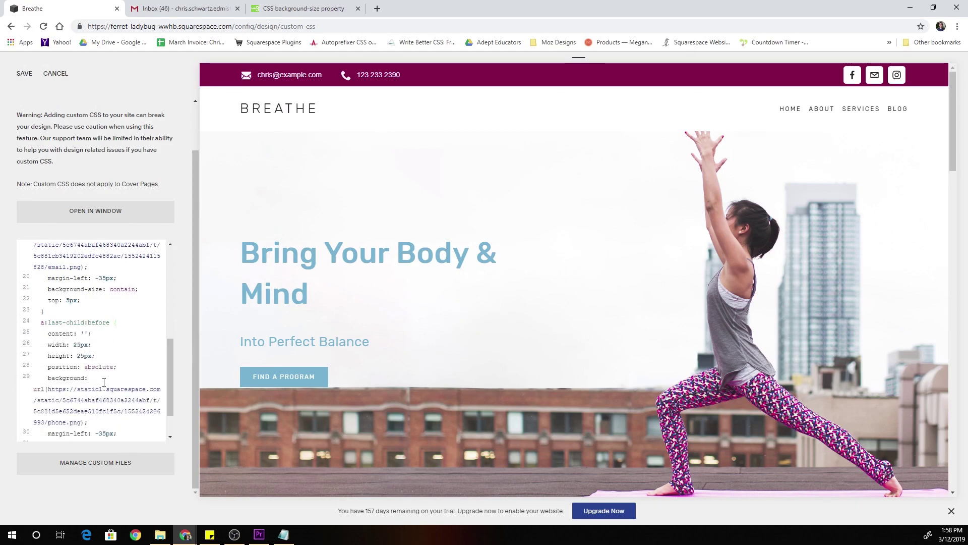
Step: Save the CSS and view the phone icon in the full-width preview
{"action": "left_click", "coordinate": [24, 74]}
{"action": "left_click", "coordinate": [204, 71]}
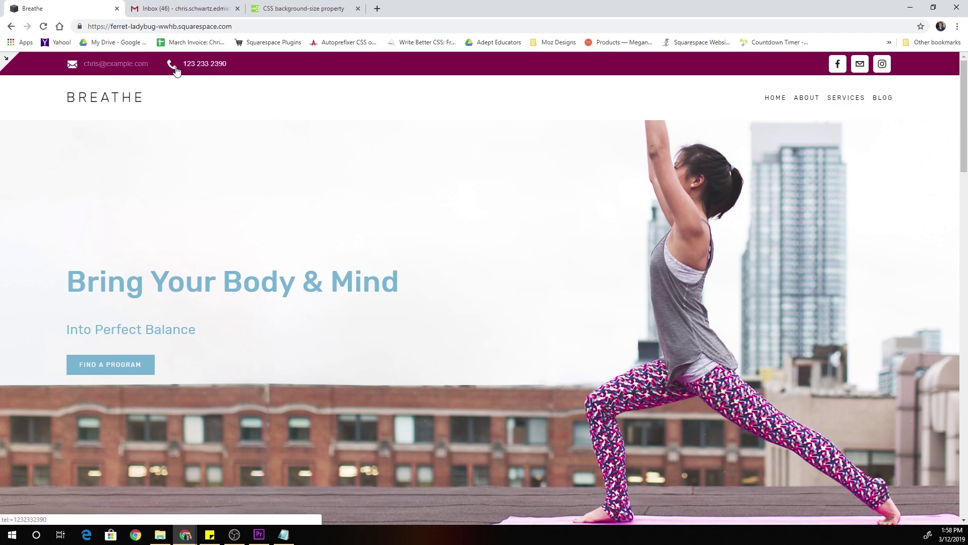
{"action": "scroll", "coordinate": [440, 215], "scroll_direction": "down", "scroll_amount": 1}
{"action": "scroll", "coordinate": [440, 214], "scroll_direction": "up", "scroll_amount": 1}
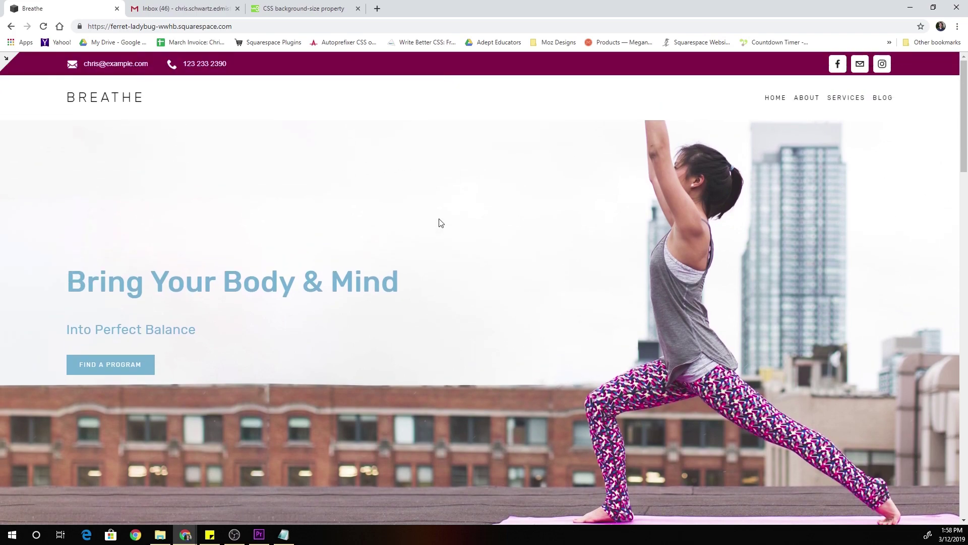